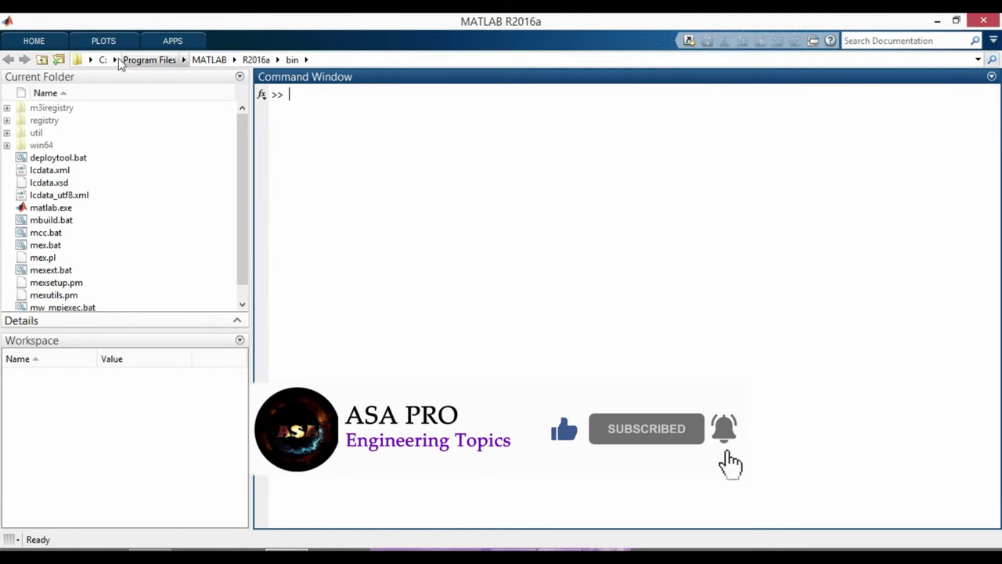
Create a blank Simulink model from the Home tab's Simulink Start Page and maximize its window
{"action": "left_click", "coordinate": [59, 40]}
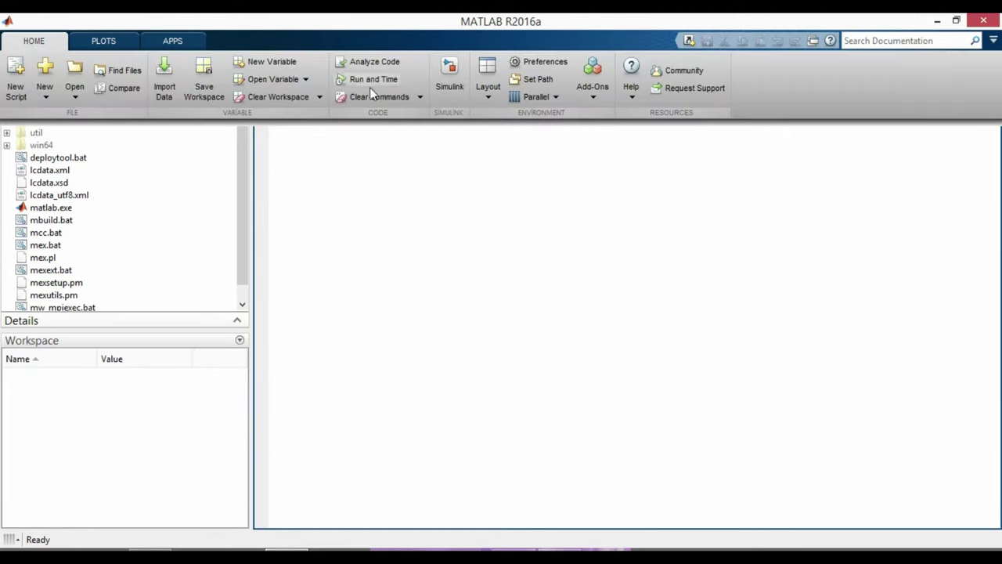
{"action": "left_click", "coordinate": [443, 75]}
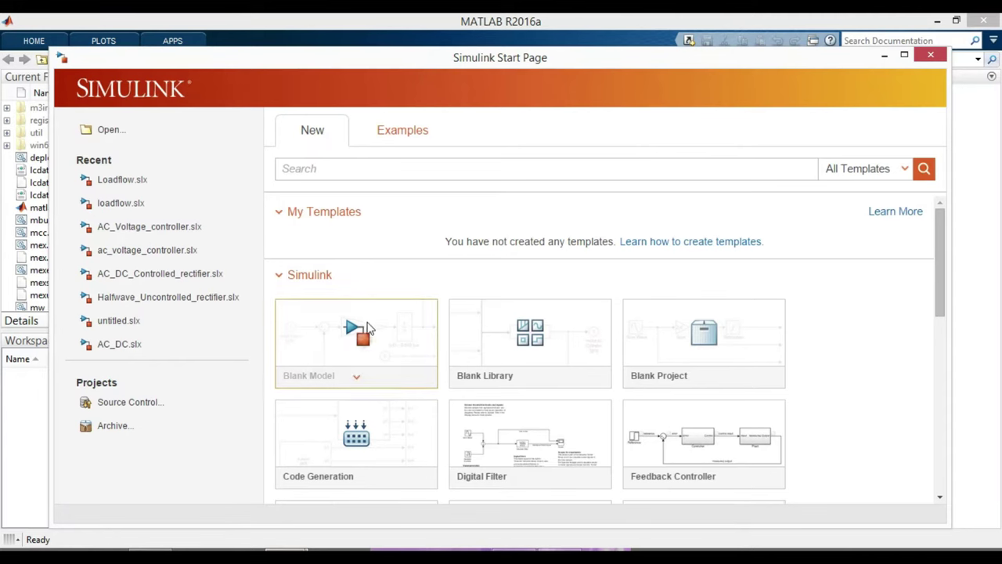
{"action": "left_click", "coordinate": [362, 338]}
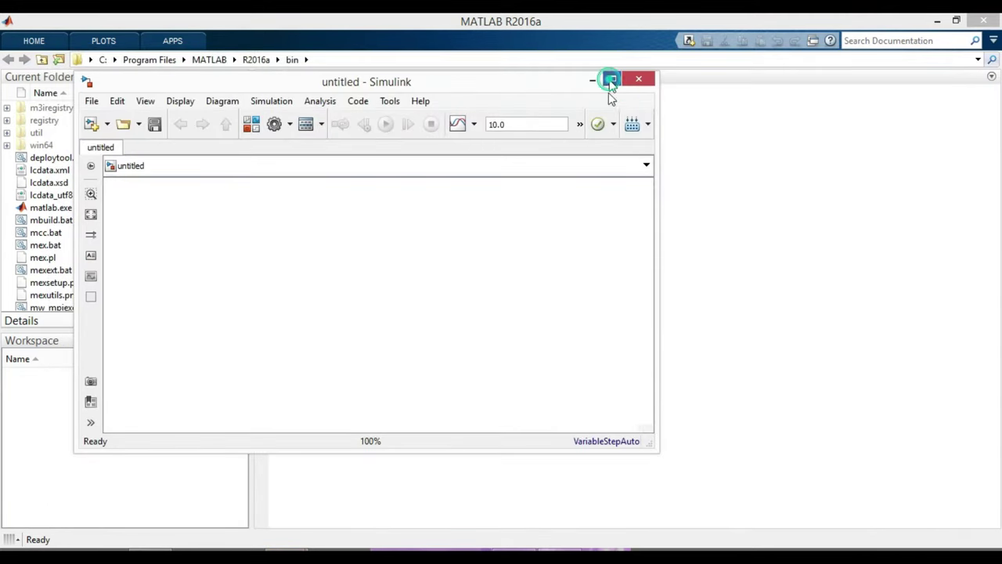
{"action": "left_click", "coordinate": [610, 79]}
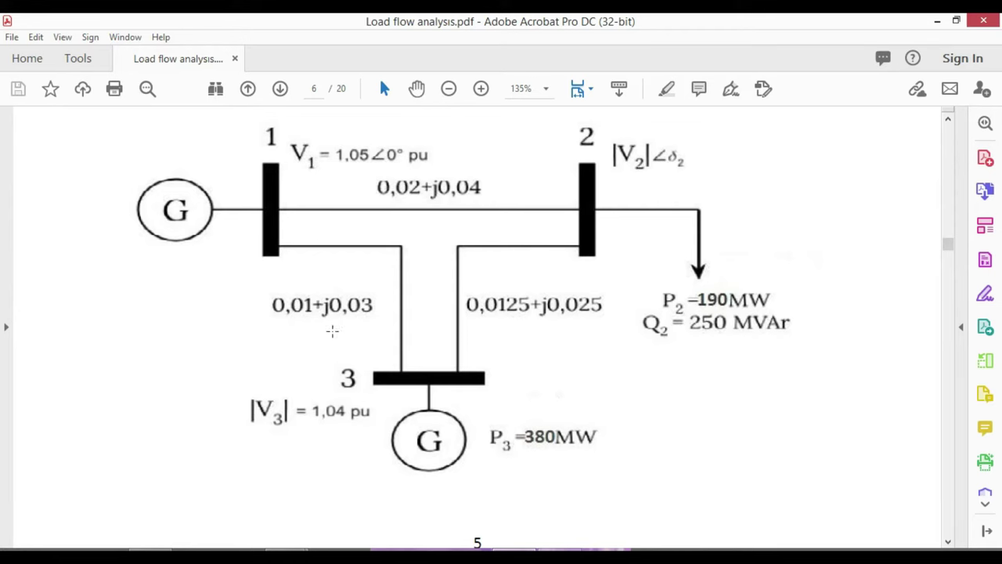
Bring the untitled model forward and open the Simulink Library Browser
{"action": "mouse_move", "coordinate": [302, 543]}
{"action": "left_click", "coordinate": [365, 478]}
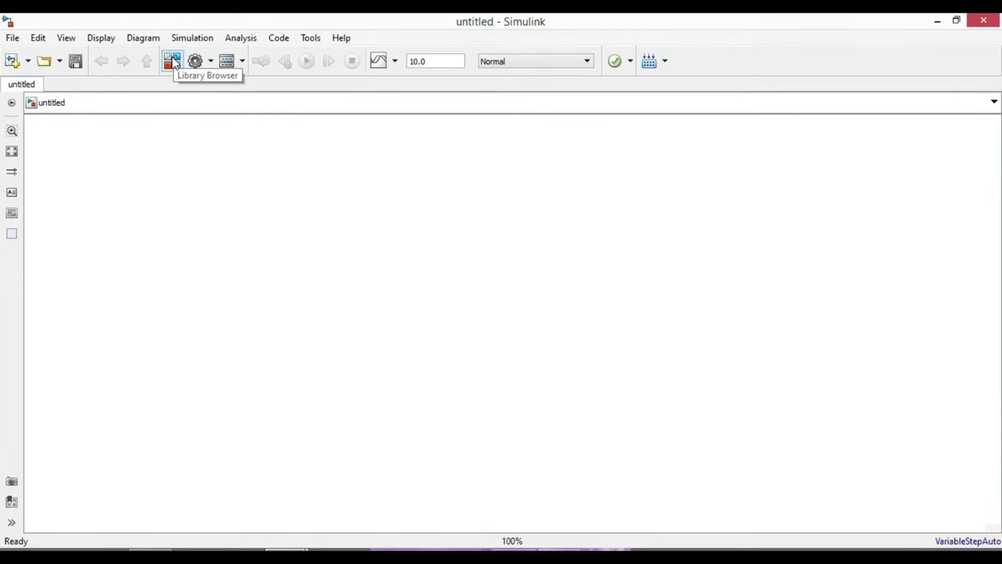
{"action": "left_click", "coordinate": [173, 62]}
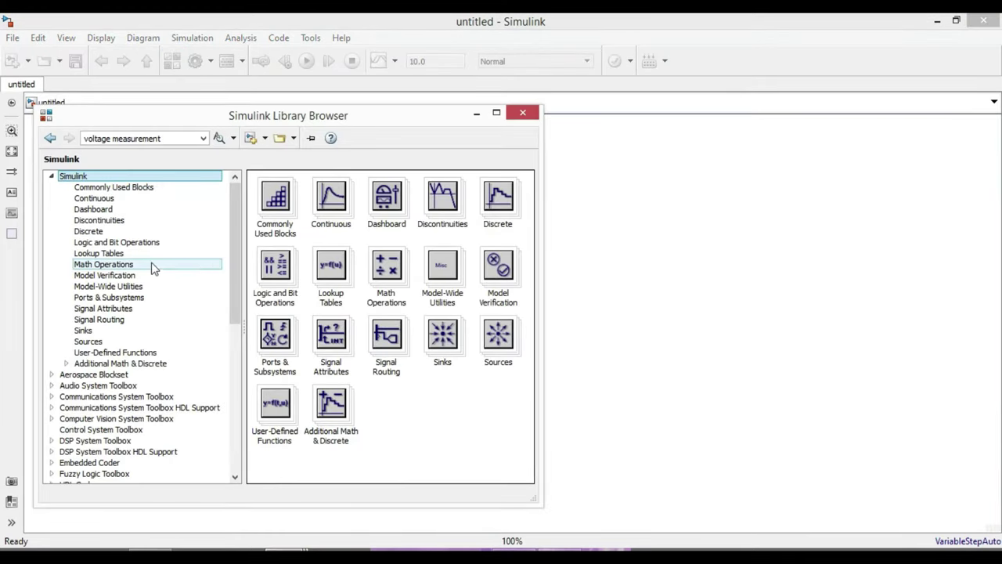
{"action": "scroll", "coordinate": [212, 352], "scroll_direction": "down", "scroll_amount": 5}
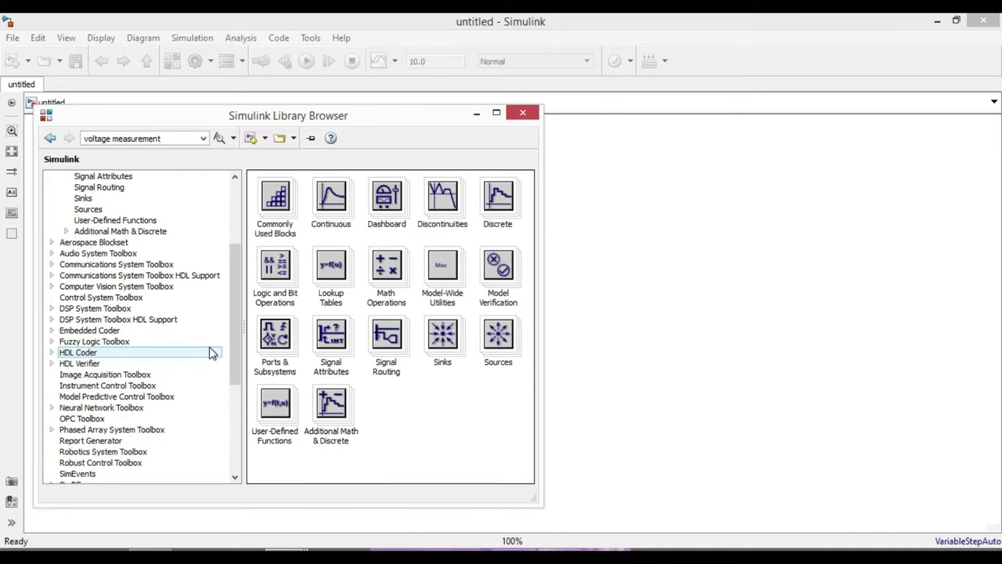
{"action": "scroll", "coordinate": [212, 353], "scroll_direction": "down", "scroll_amount": 5}
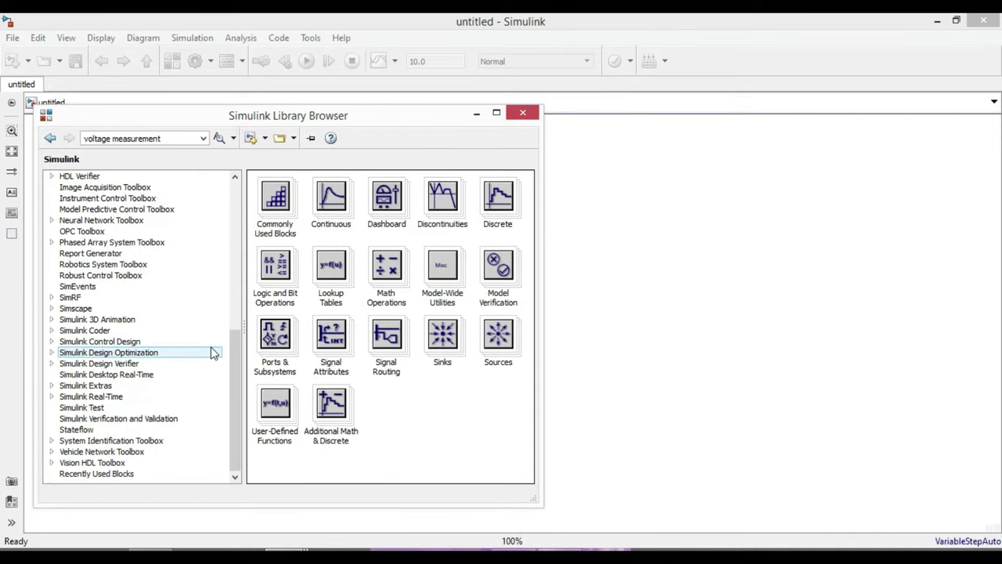
Browse to Simscape > Power Systems > Specialized Technology > Fundamental Blocks and bring up powergui's actions
{"action": "left_click", "coordinate": [51, 309]}
{"action": "scroll", "coordinate": [75, 337], "scroll_direction": "down", "scroll_amount": 2}
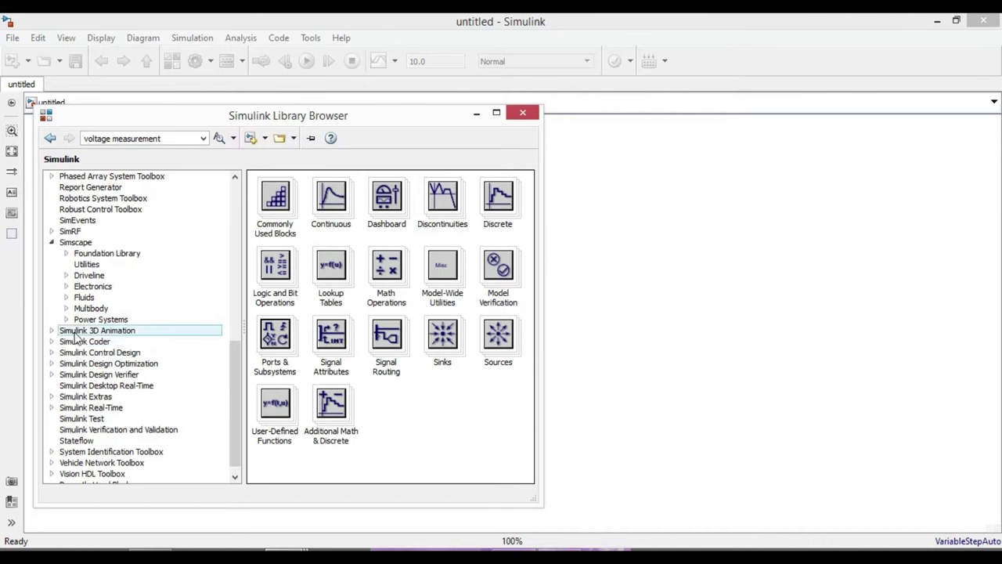
{"action": "left_click", "coordinate": [66, 320]}
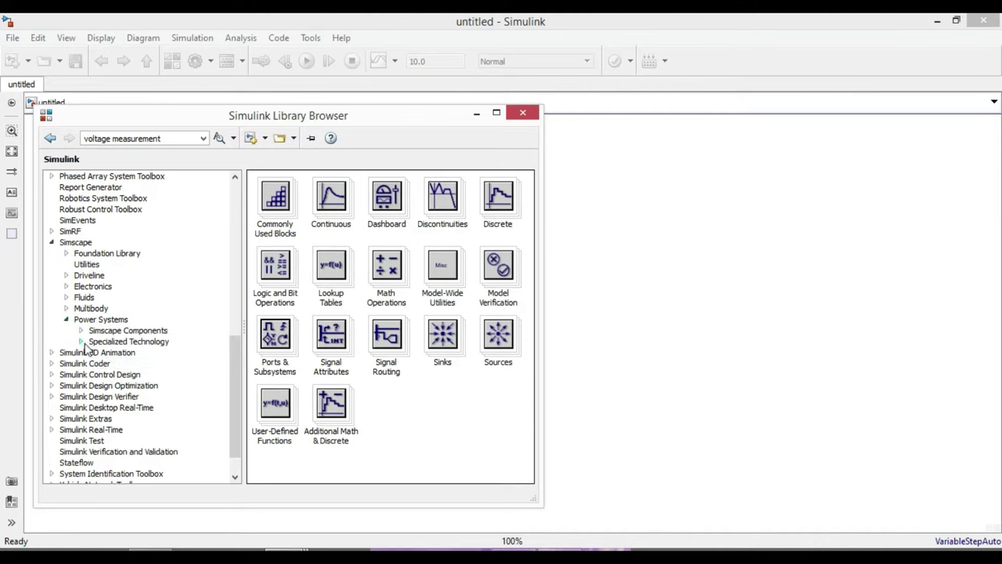
{"action": "left_click", "coordinate": [81, 341]}
{"action": "scroll", "coordinate": [83, 341], "scroll_direction": "down", "scroll_amount": 2}
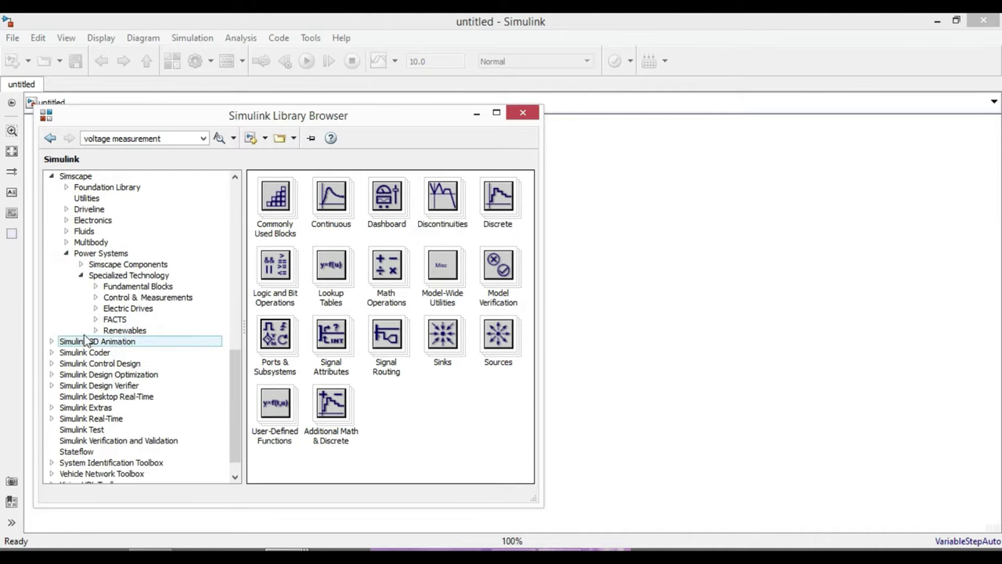
{"action": "left_click", "coordinate": [98, 289]}
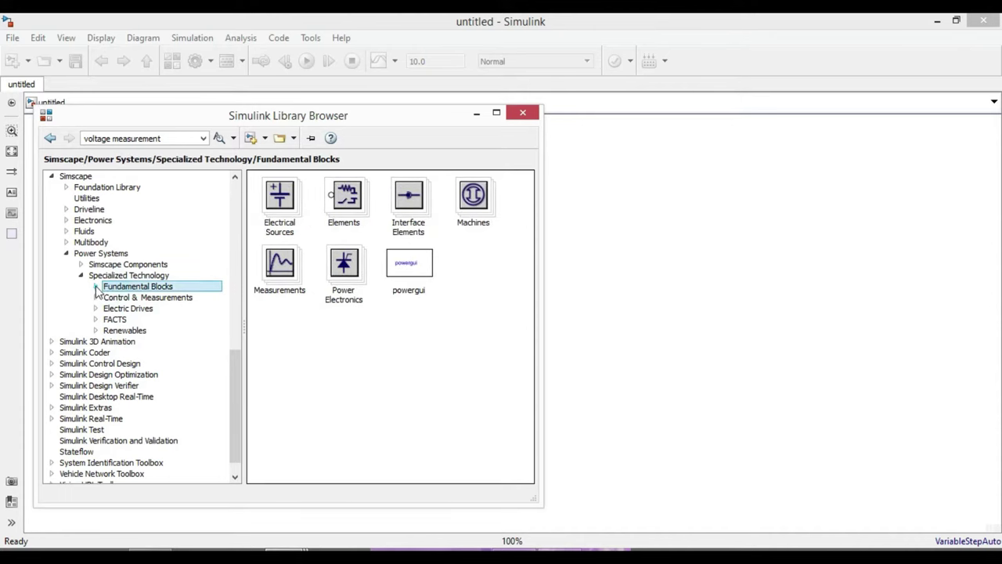
{"action": "left_click", "coordinate": [96, 286]}
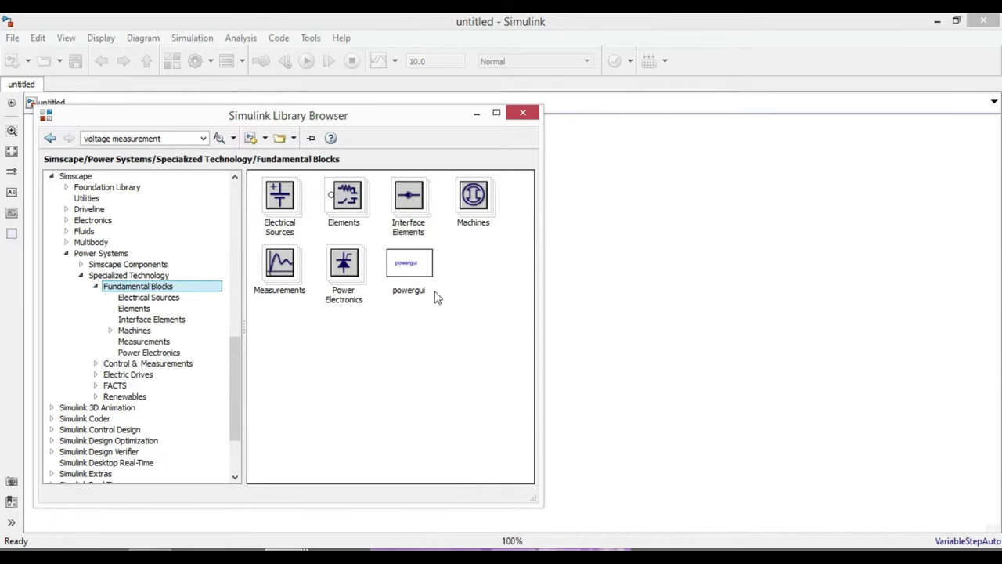
{"action": "right_click", "coordinate": [409, 260]}
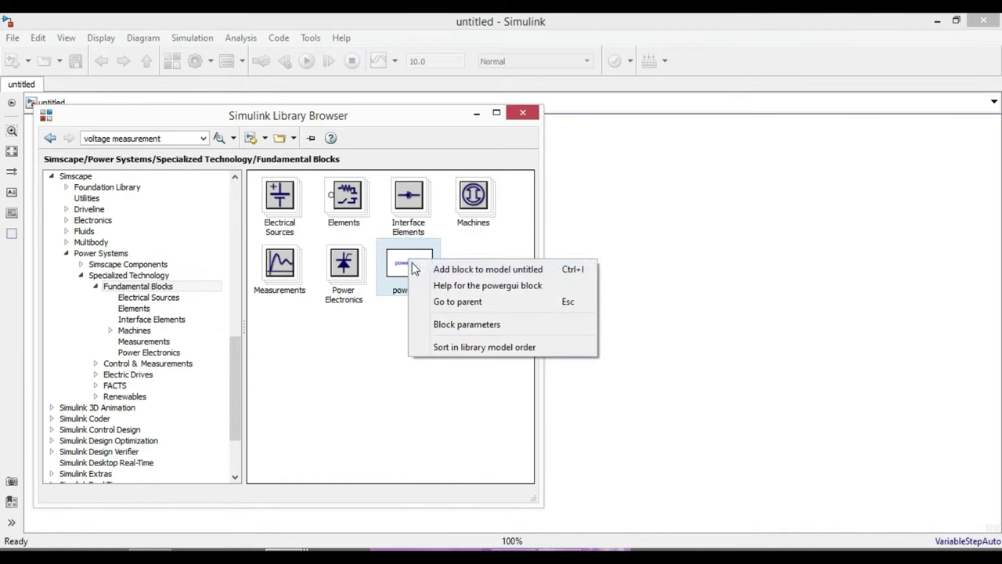
Add powergui, a Three-Phase Source and a Three-Phase Series RLC Branch to the model
{"action": "left_click", "coordinate": [455, 269]}
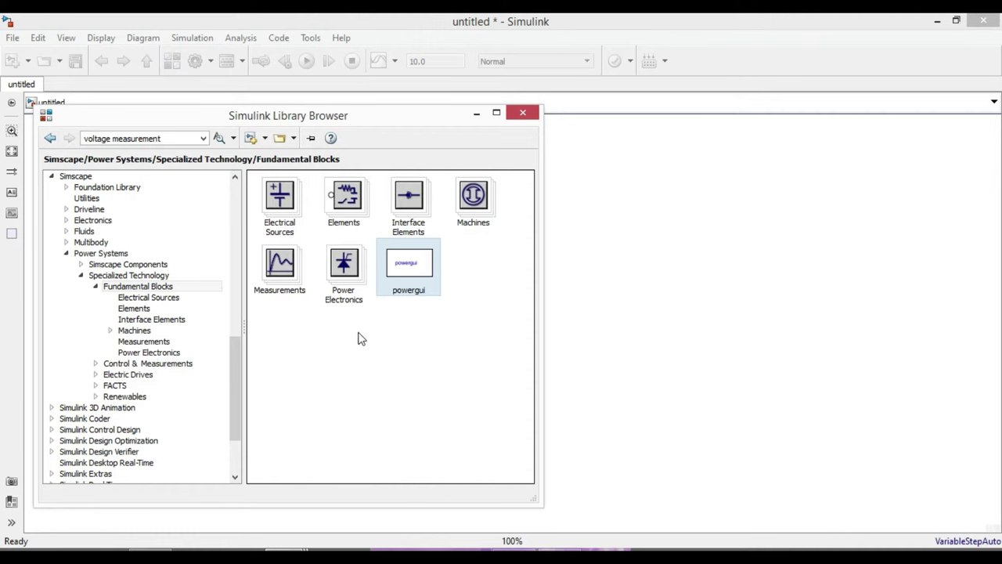
{"action": "left_click", "coordinate": [166, 299]}
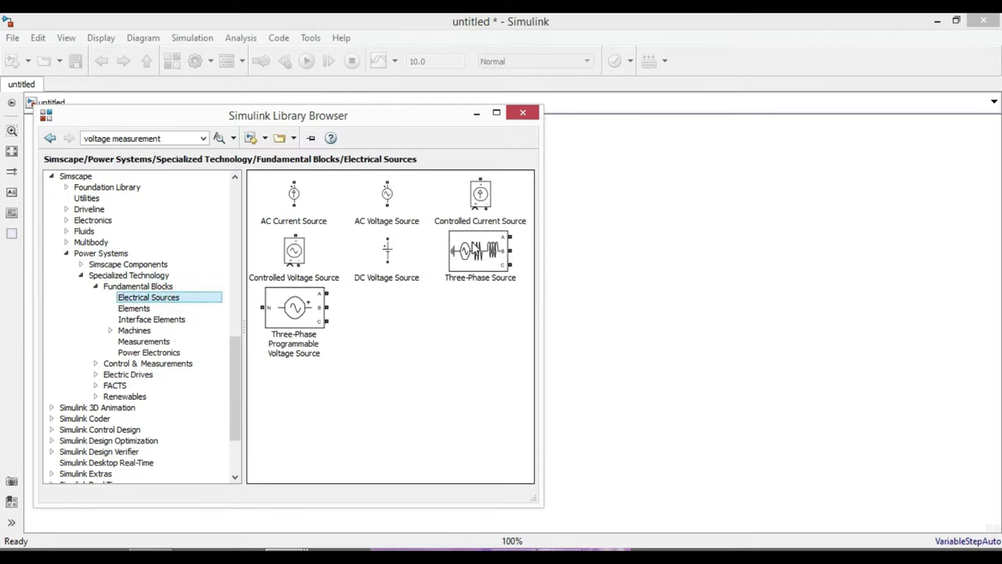
{"action": "right_click", "coordinate": [473, 247]}
{"action": "left_click", "coordinate": [502, 252]}
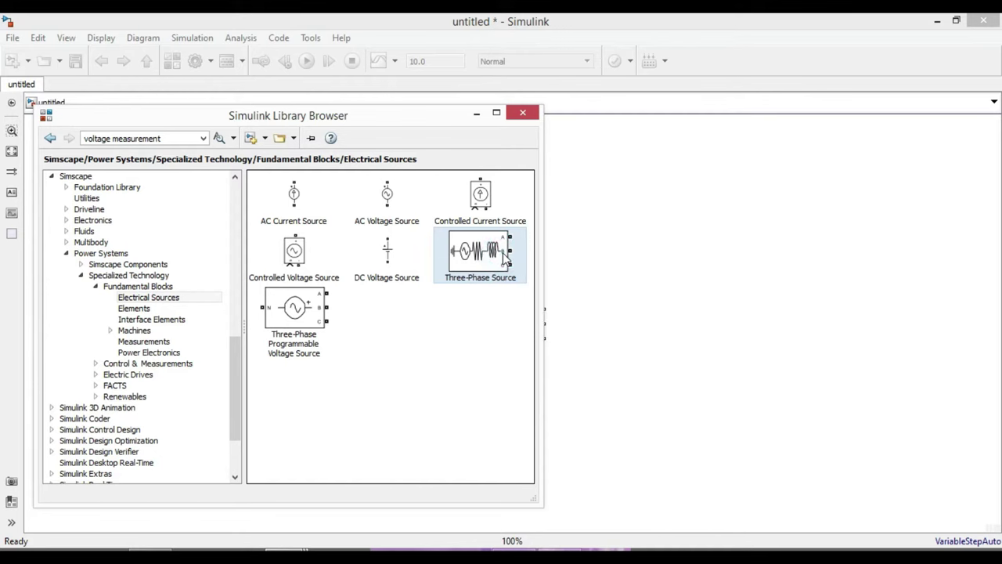
{"action": "left_click", "coordinate": [157, 310]}
{"action": "scroll", "coordinate": [433, 332], "scroll_direction": "down", "scroll_amount": 9}
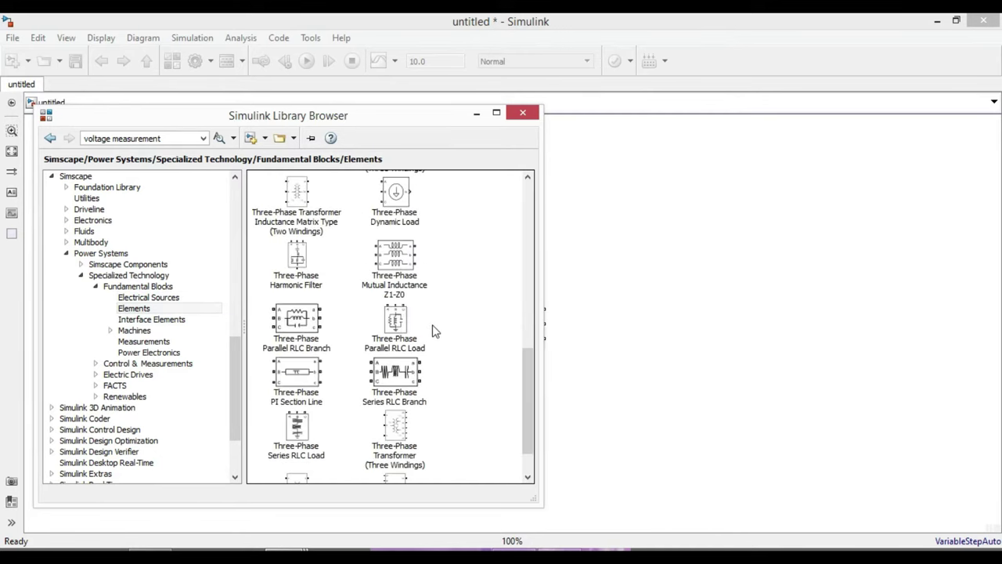
{"action": "right_click", "coordinate": [384, 366]}
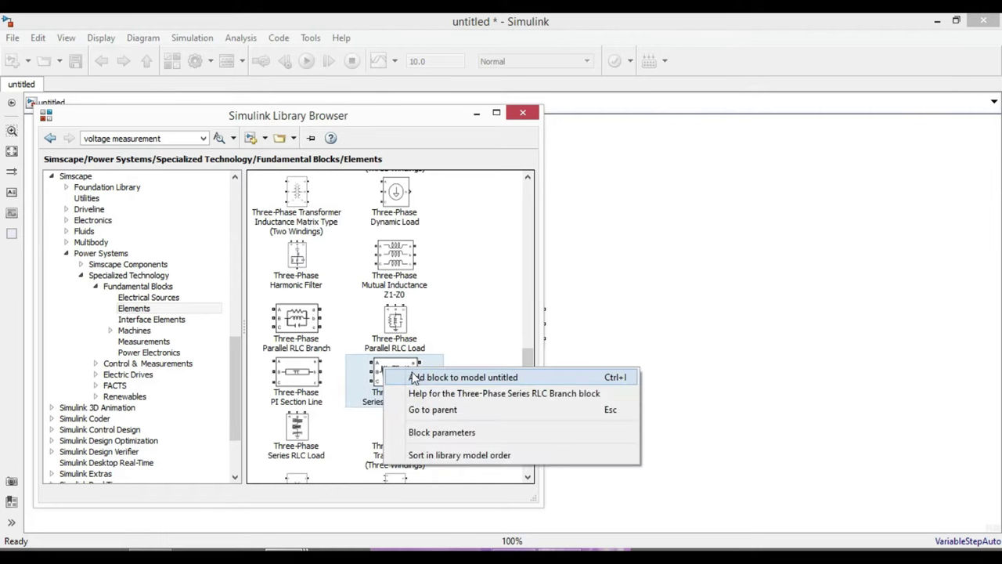
{"action": "left_click", "coordinate": [415, 378]}
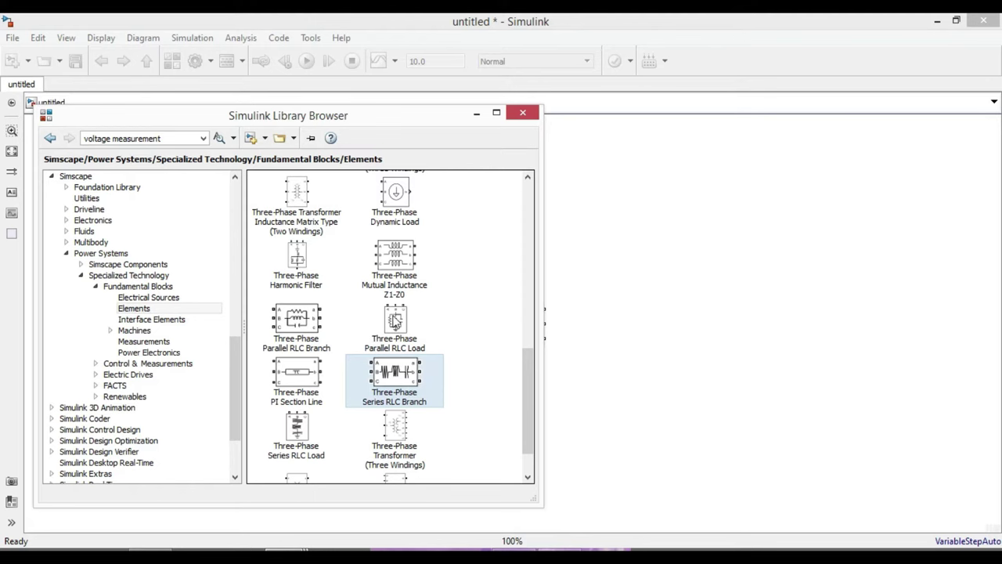
Add a Three-Phase Parallel RLC Load, V-I Measurement and Load Flow Bus, then close the library
{"action": "right_click", "coordinate": [395, 320]}
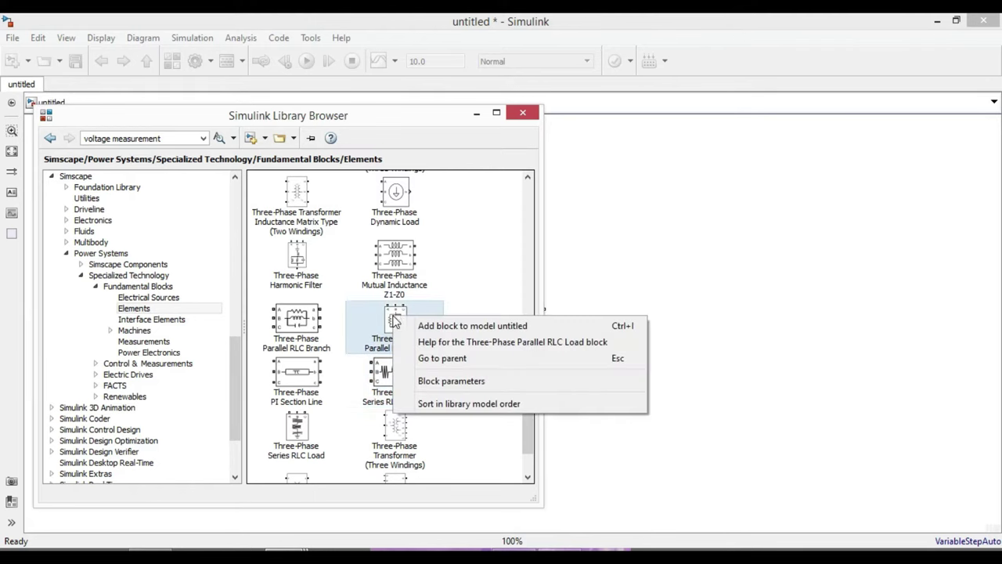
{"action": "left_click", "coordinate": [432, 326]}
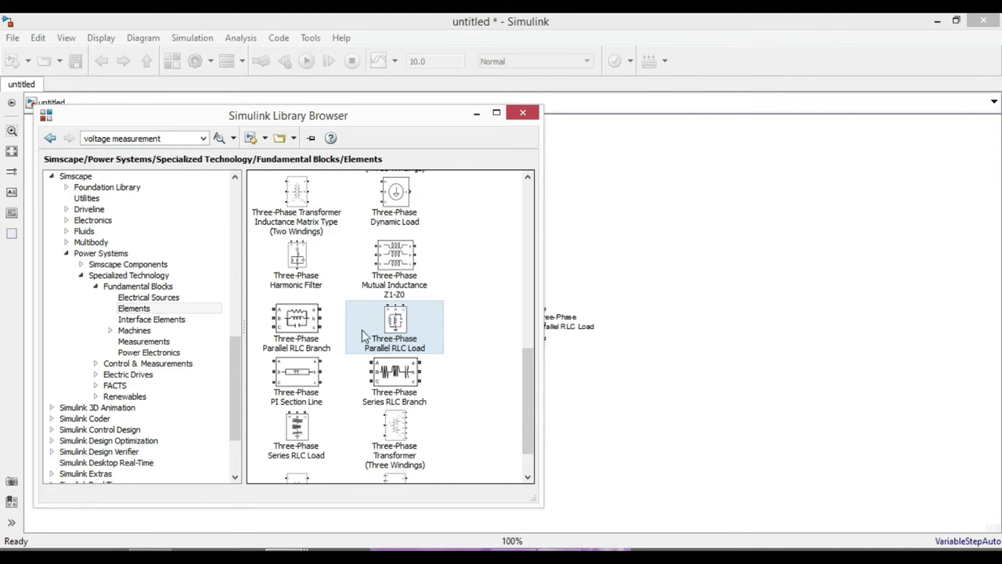
{"action": "left_click", "coordinate": [143, 342]}
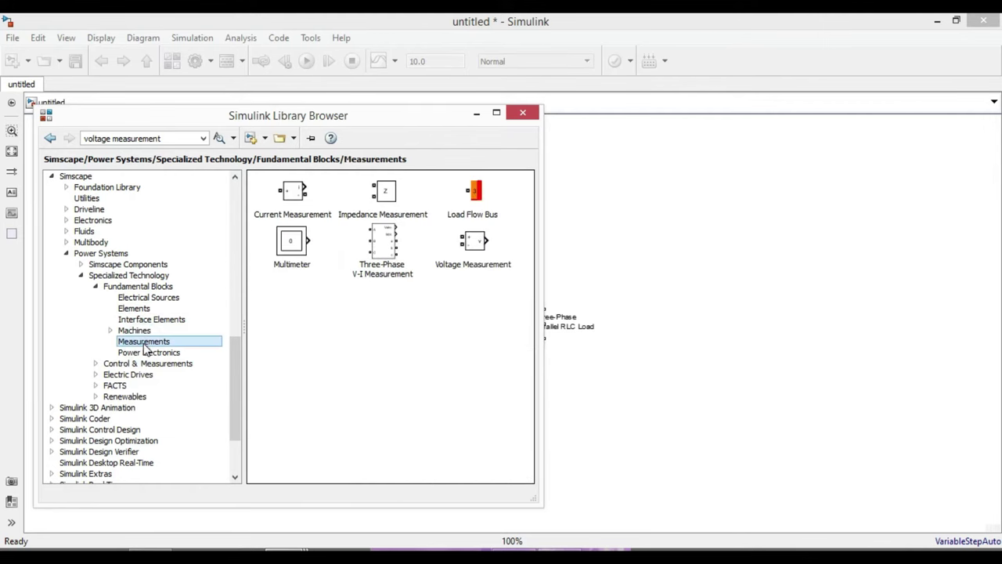
{"action": "right_click", "coordinate": [380, 245]}
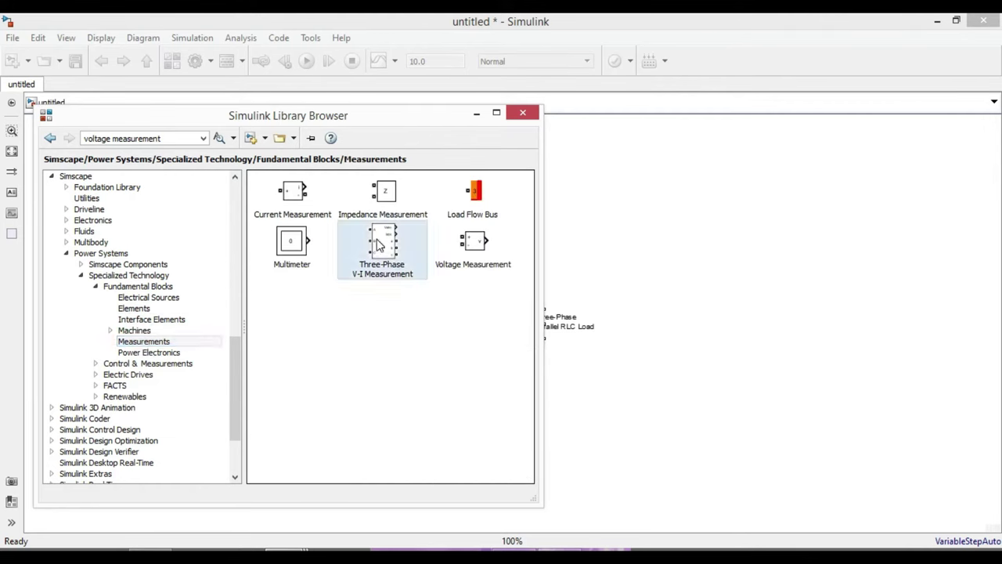
{"action": "left_click", "coordinate": [414, 253]}
{"action": "right_click", "coordinate": [482, 192]}
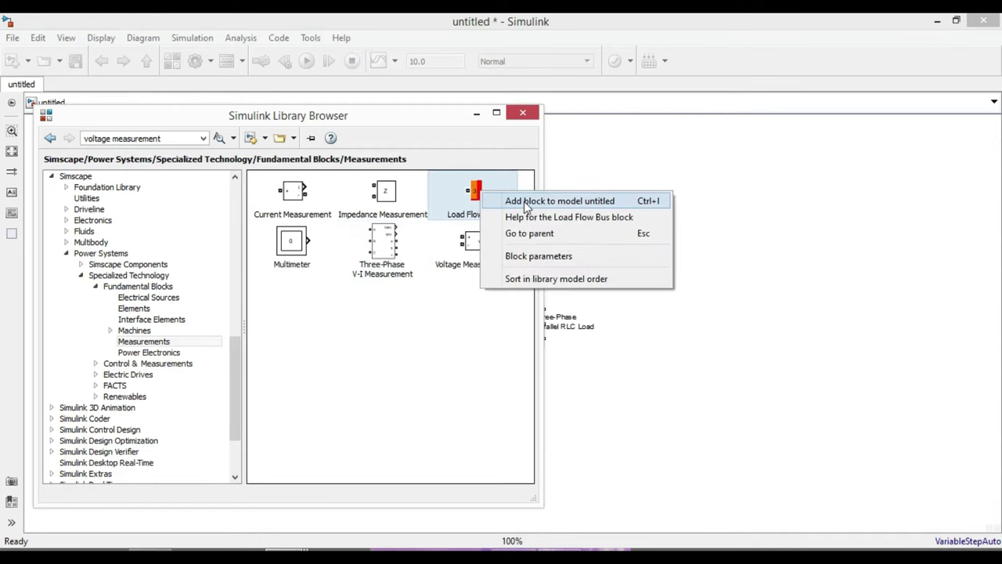
{"action": "left_click", "coordinate": [524, 202]}
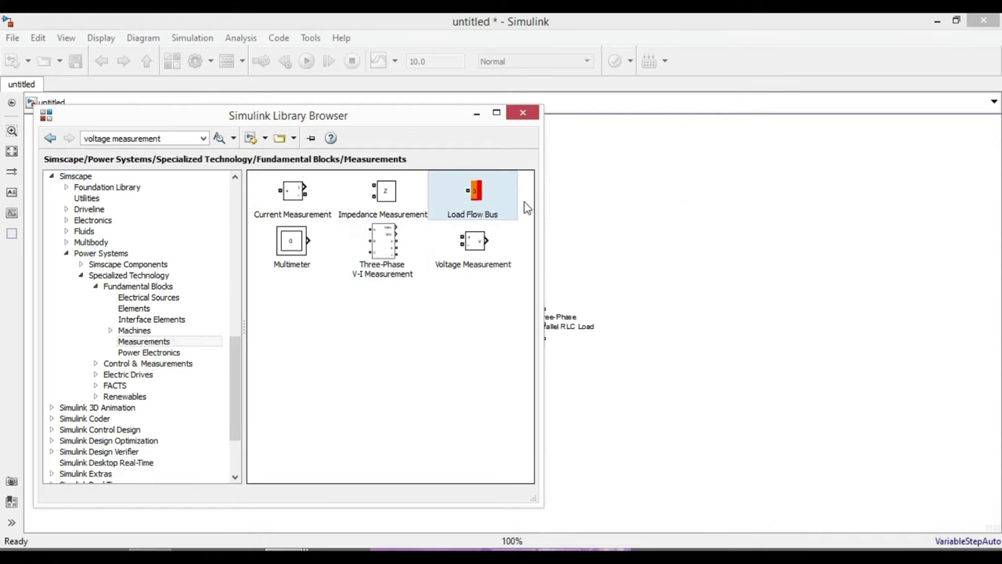
{"action": "left_click", "coordinate": [523, 116]}
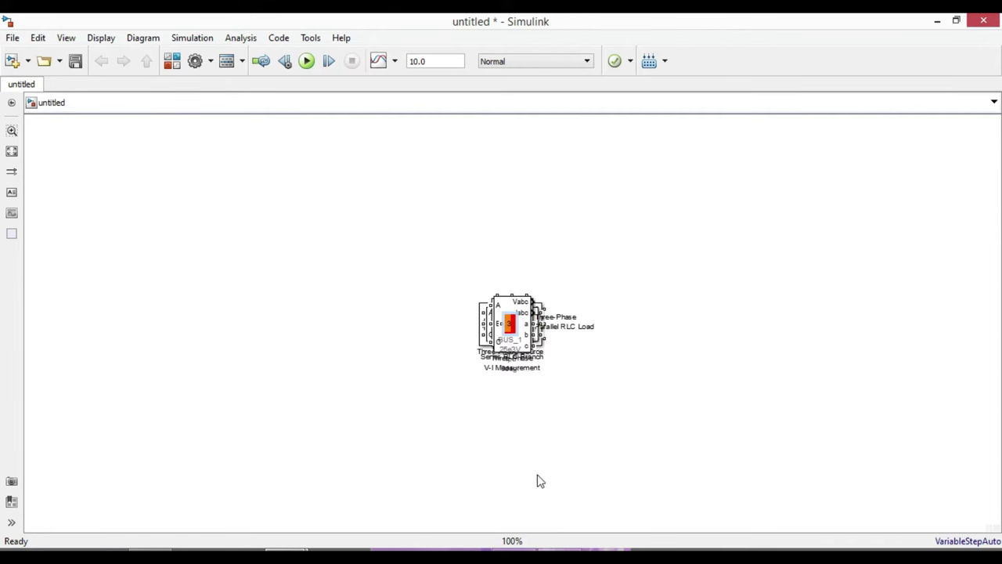
Check the PDF diagram, then spread the blocks out with powergui and BUS_1 at top-left
{"action": "key", "text": "alt+Tab"}
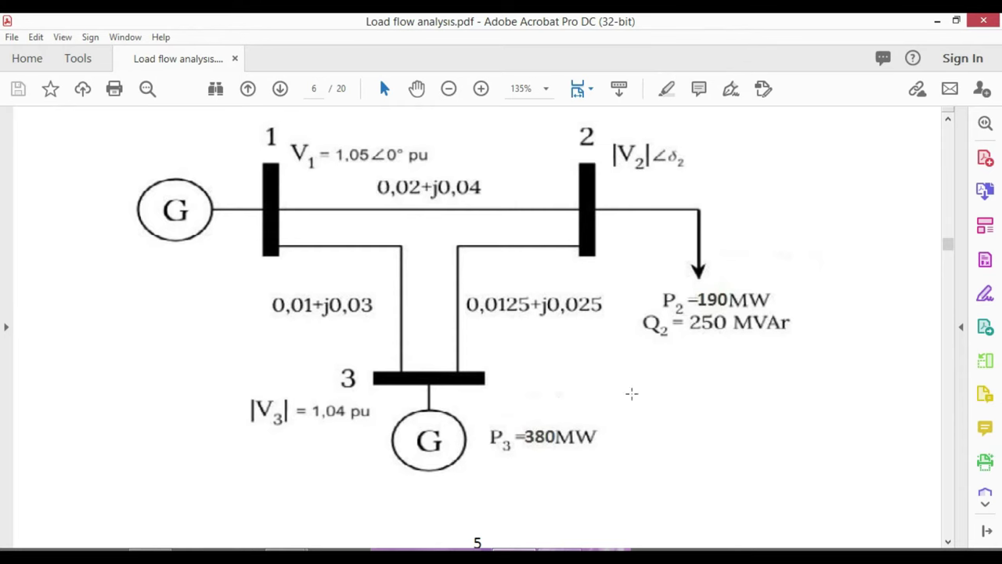
{"action": "key", "text": "alt+Tab"}
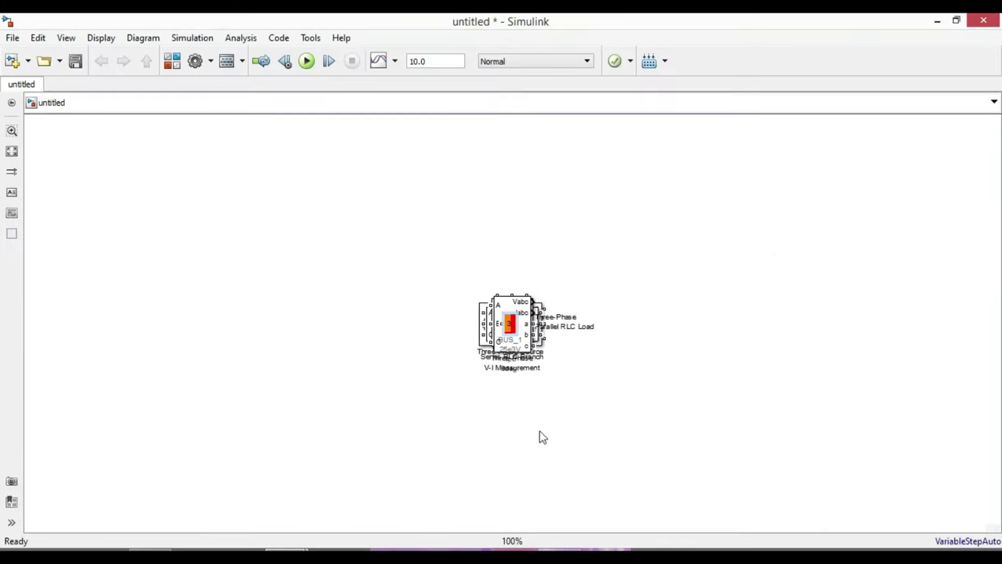
{"action": "left_click_drag", "start_coordinate": [510, 324], "coordinate": [136, 261]}
{"action": "left_click_drag", "start_coordinate": [408, 301], "coordinate": [319, 260]}
{"action": "left_click_drag", "start_coordinate": [315, 177], "coordinate": [286, 158]}
{"action": "left_click_drag", "start_coordinate": [523, 332], "coordinate": [194, 186]}
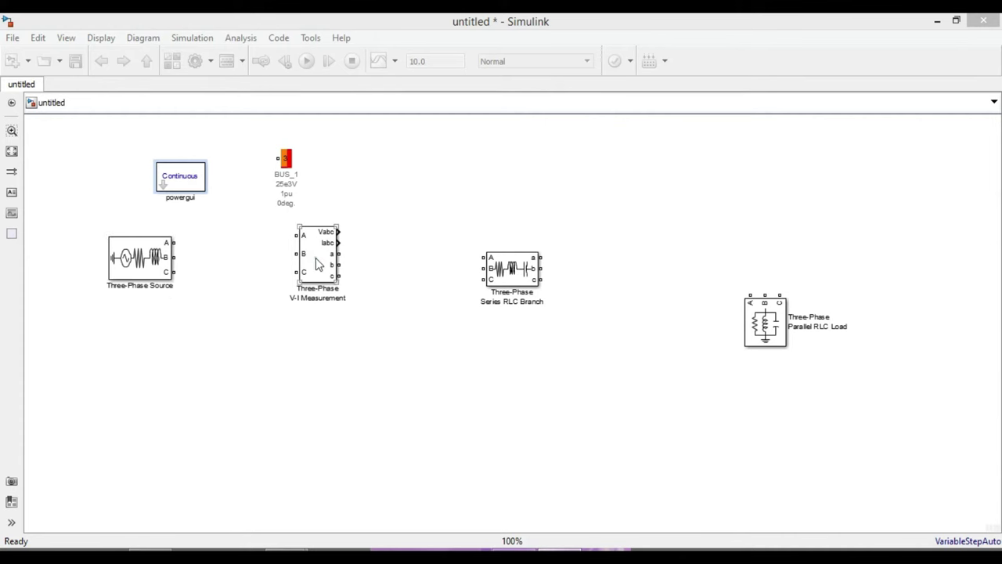
{"action": "left_click_drag", "start_coordinate": [315, 258], "coordinate": [307, 264]}
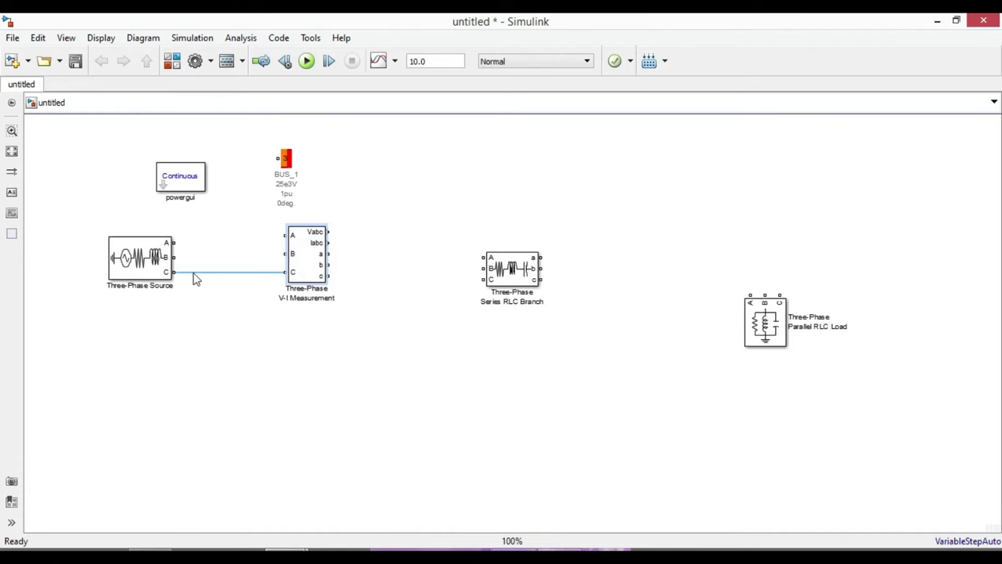
Wire the Three-Phase Source's A, B and C phases to the V-I Measurement
{"action": "left_click", "coordinate": [191, 273]}
{"action": "left_click_drag", "start_coordinate": [173, 256], "coordinate": [285, 254]}
{"action": "mouse_move", "coordinate": [173, 242]}
{"action": "left_mouse_down"}
{"action": "mouse_move", "coordinate": [284, 235]}
{"action": "mouse_move", "coordinate": [304, 258]}
{"action": "left_mouse_up"}
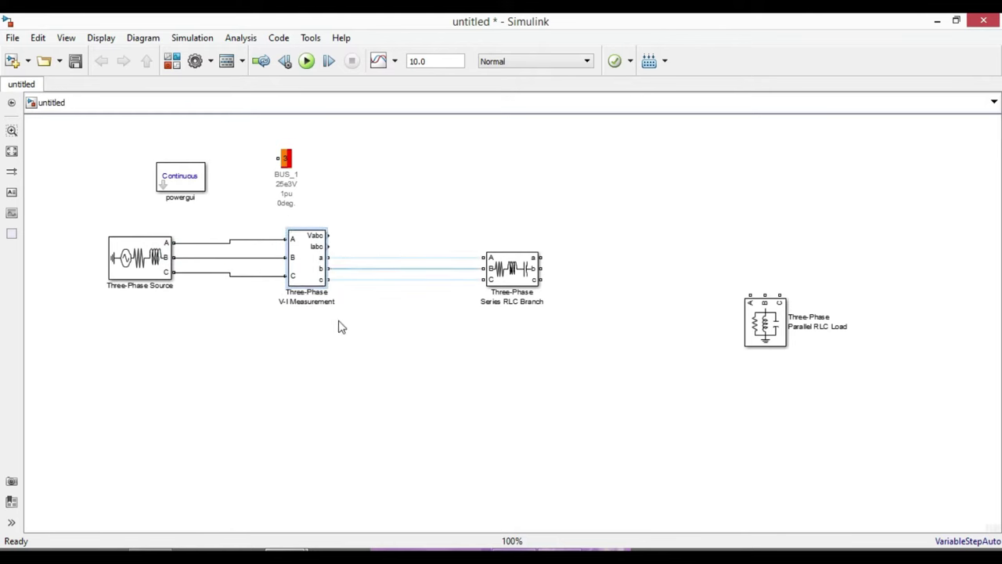
Set the V-I Measurement's voltage and current measurement both to no
{"action": "double_click", "coordinate": [306, 266]}
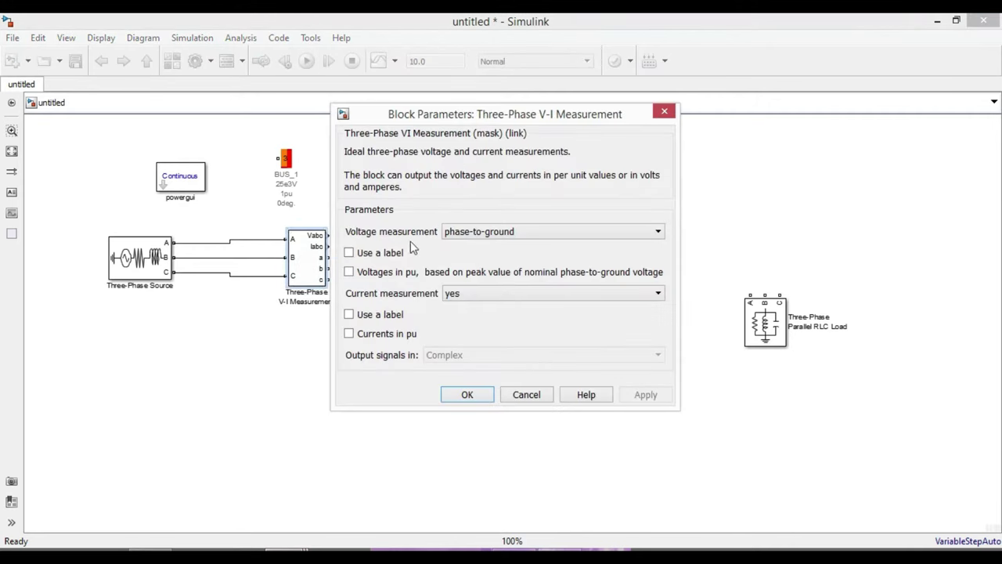
{"action": "left_click", "coordinate": [491, 232]}
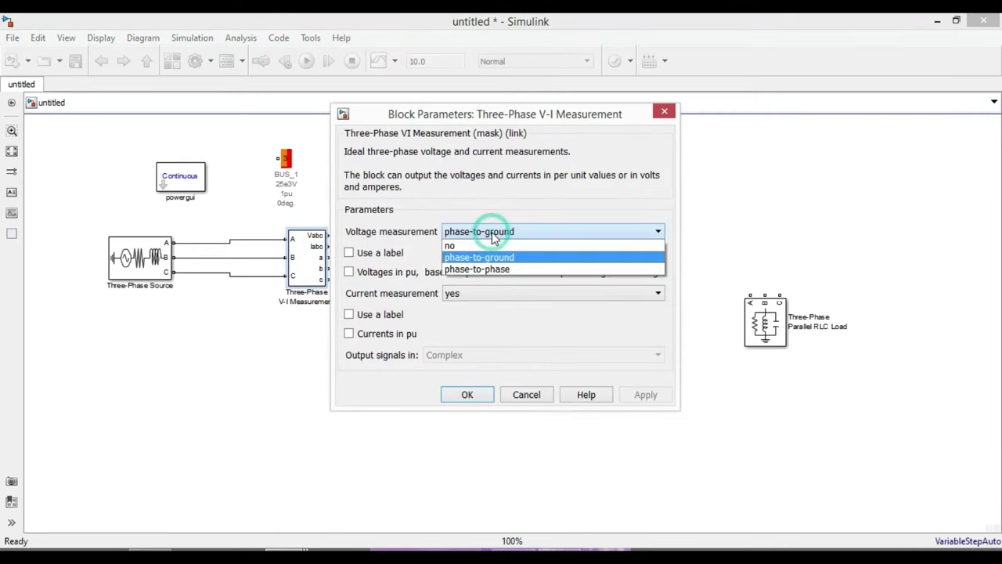
{"action": "left_click", "coordinate": [455, 244]}
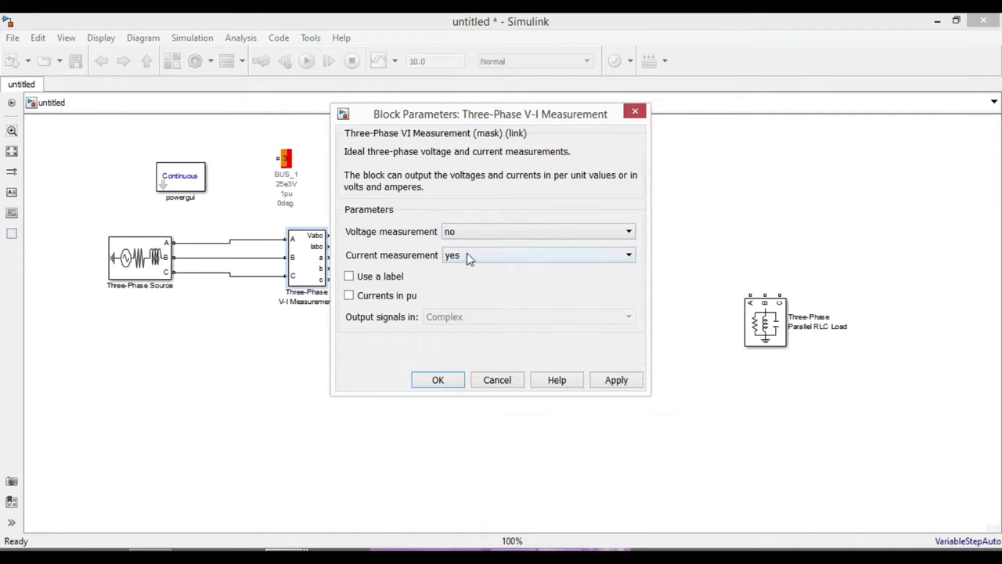
{"action": "left_click", "coordinate": [469, 258]}
{"action": "left_click", "coordinate": [453, 271]}
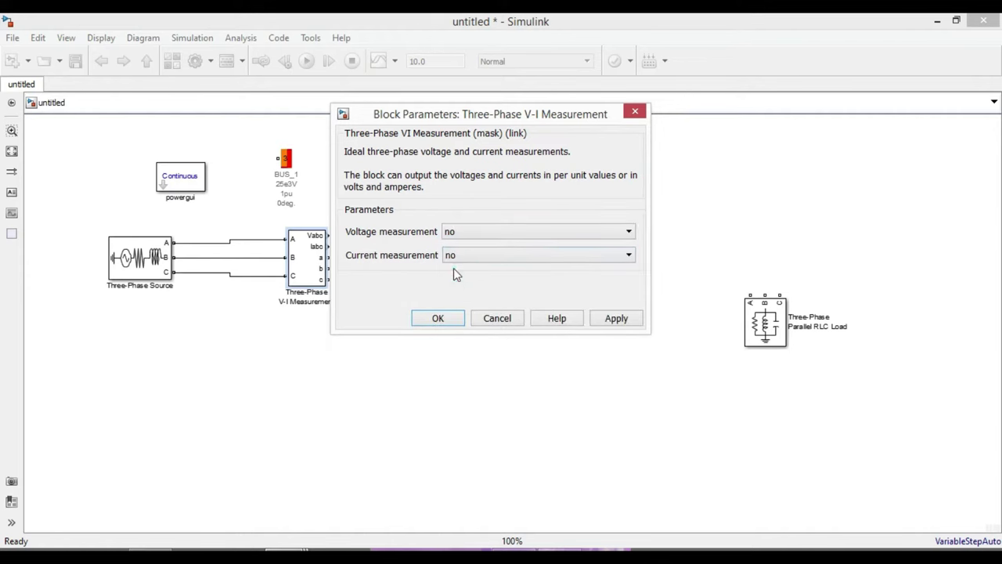
{"action": "left_click", "coordinate": [612, 318]}
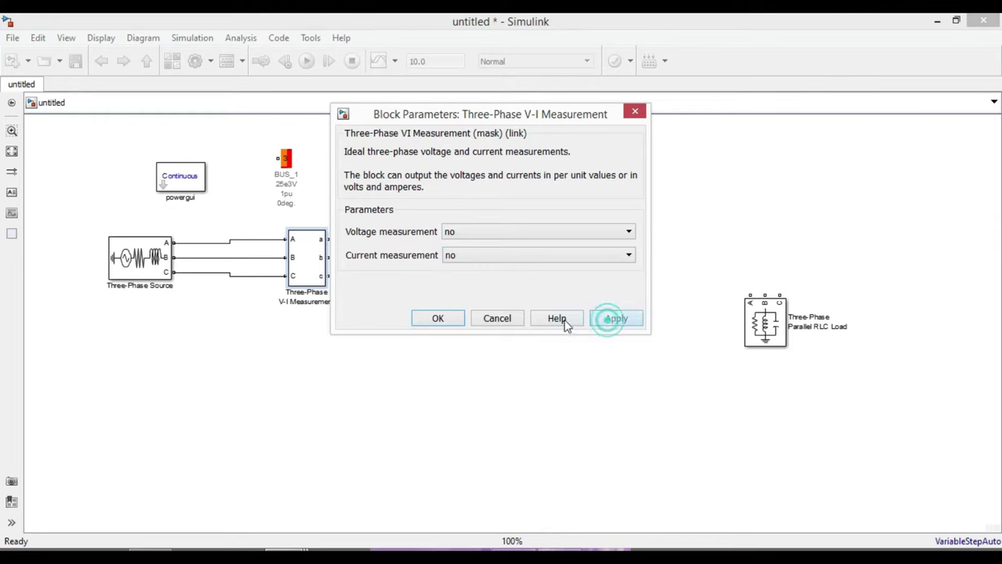
{"action": "left_click", "coordinate": [435, 316]}
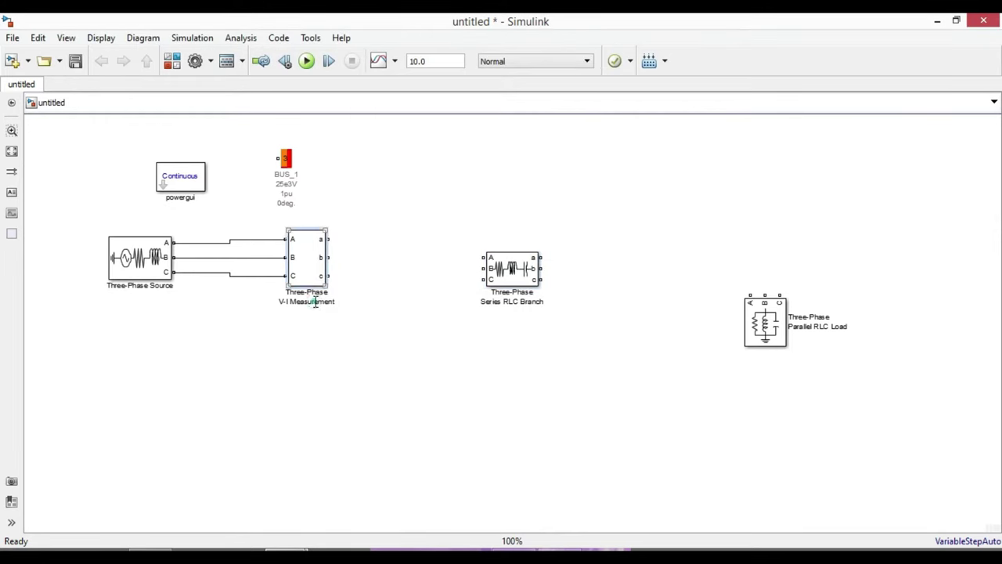
Rename the V-I Measurement block to Bus1
{"action": "double_click", "coordinate": [315, 302]}
{"action": "type", "text": "Bus1"}
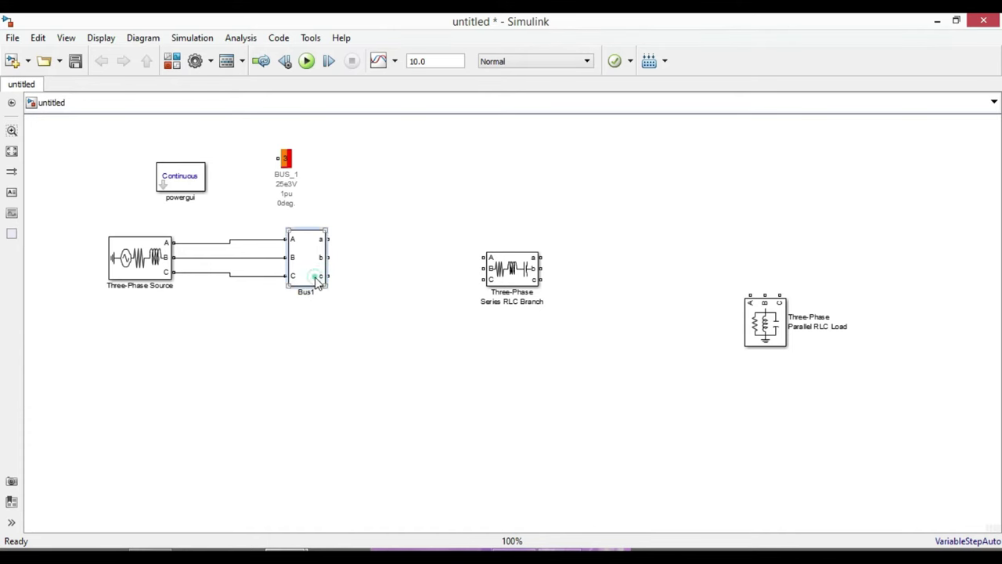
{"action": "left_click", "coordinate": [317, 282]}
Copy Bus1 as Bus2 right of the RLC branch and Bus3 below it, aligning them
{"action": "left_click_drag", "start_coordinate": [317, 283], "coordinate": [689, 284]}
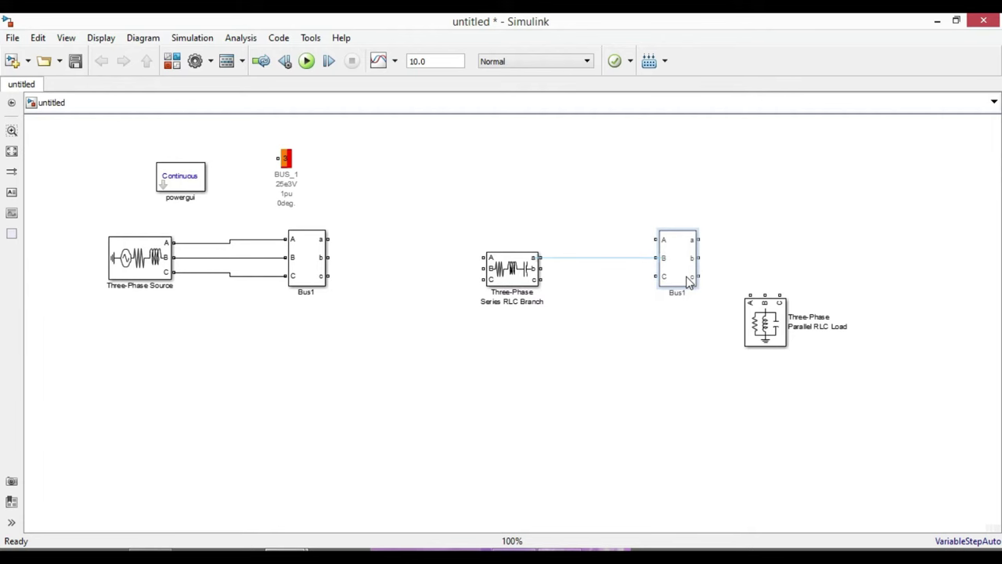
{"action": "left_click_drag", "start_coordinate": [688, 282], "coordinate": [506, 462]}
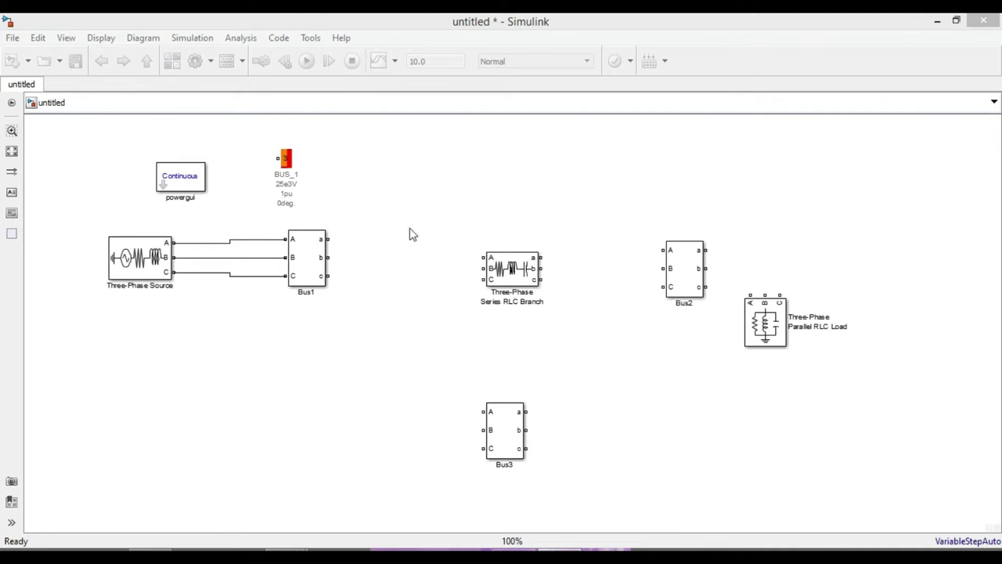
{"action": "left_click", "coordinate": [509, 274]}
{"action": "left_click_drag", "start_coordinate": [509, 274], "coordinate": [485, 266]}
{"action": "left_click_drag", "start_coordinate": [681, 273], "coordinate": [681, 262]}
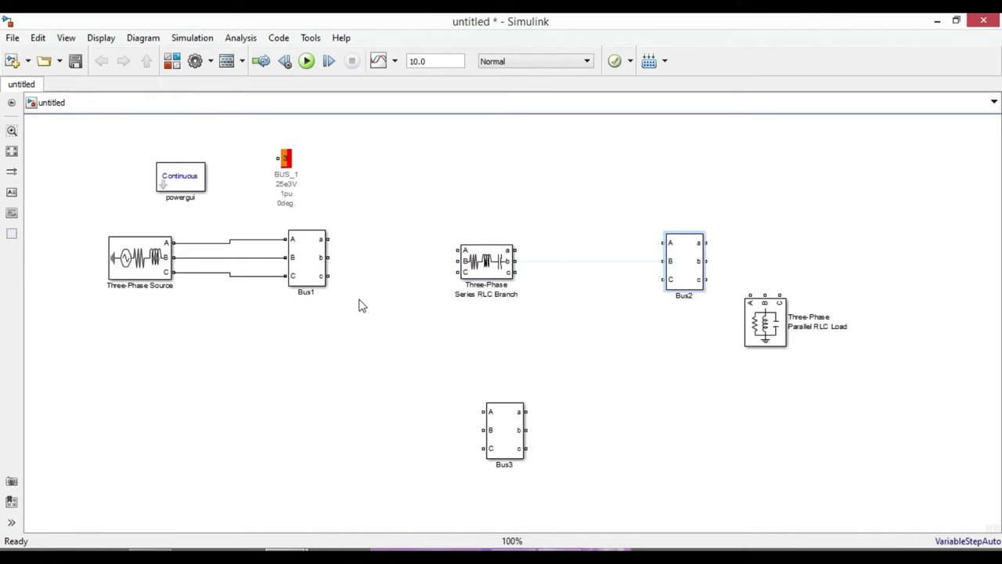
Duplicate the Series RLC Branch as Series RLC Branch1 near Bus3
{"action": "left_click", "coordinate": [485, 264]}
{"action": "left_click", "coordinate": [493, 272]}
{"action": "left_click_drag", "start_coordinate": [497, 276], "coordinate": [389, 374]}
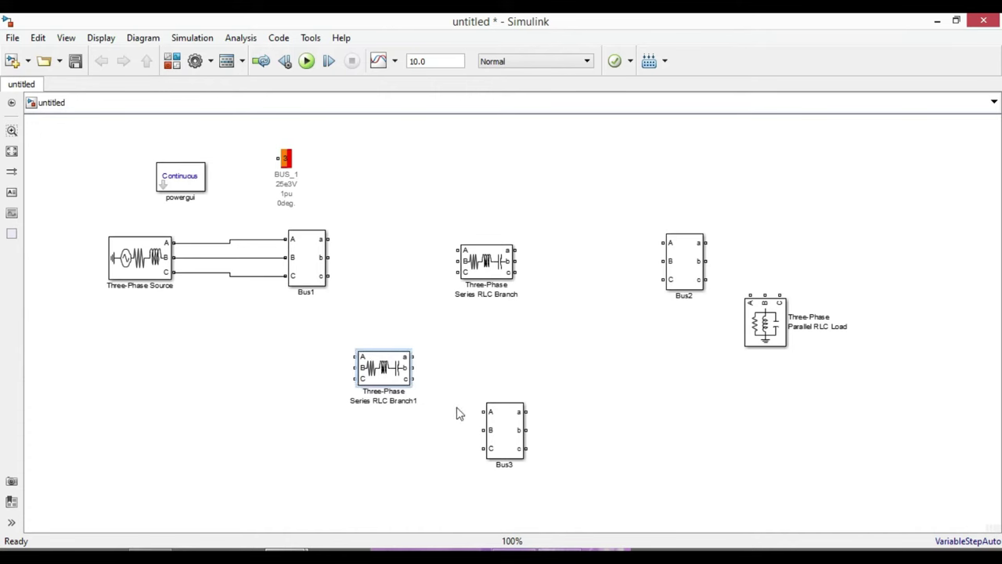
Copy Series RLC Branch1 as Branch2 to the right and nudge Branch1 and Bus3 into place
{"action": "left_click", "coordinate": [396, 378]}
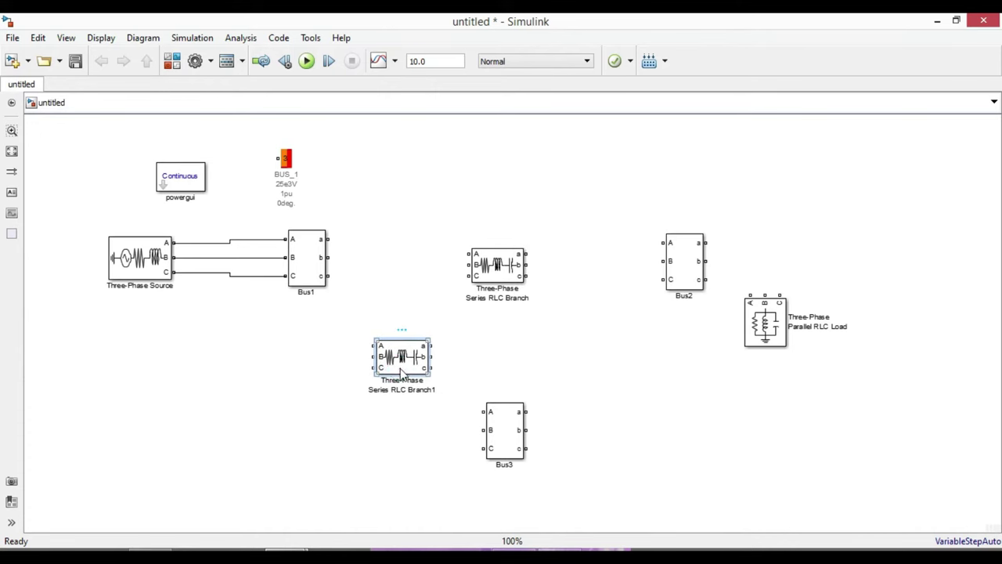
{"action": "left_click_drag", "start_coordinate": [400, 368], "coordinate": [609, 352]}
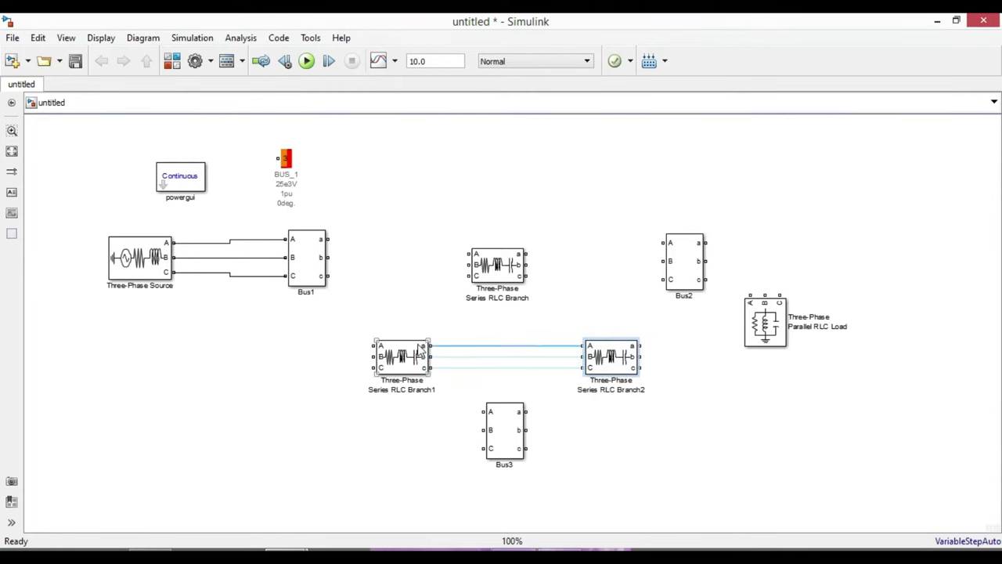
{"action": "left_click_drag", "start_coordinate": [403, 357], "coordinate": [414, 356]}
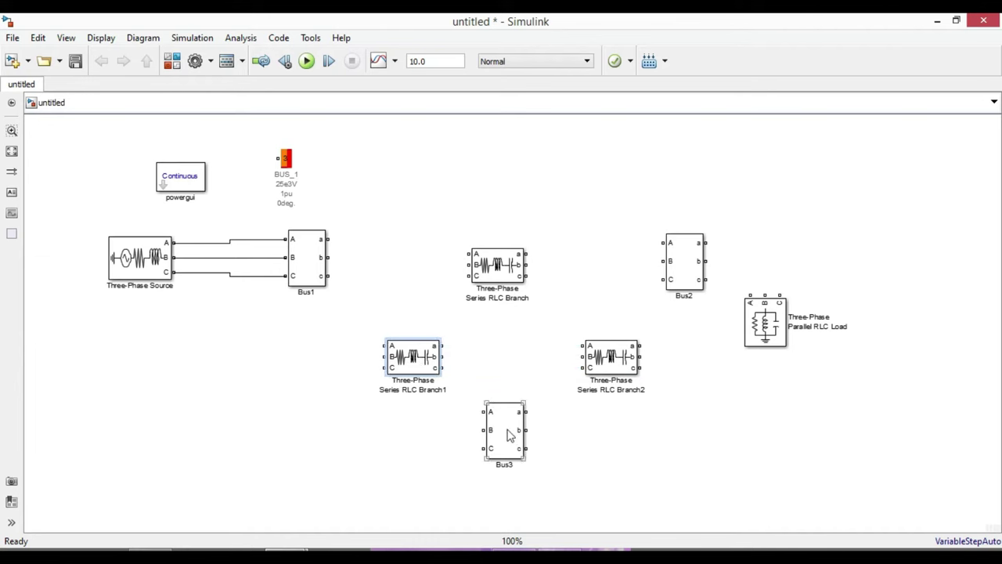
{"action": "left_click_drag", "start_coordinate": [507, 431], "coordinate": [517, 430]}
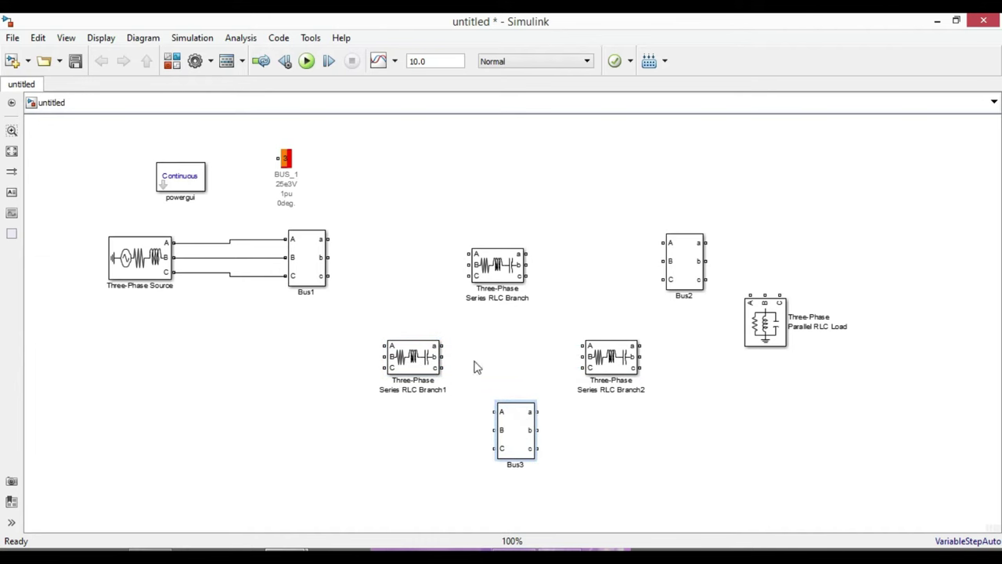
{"action": "left_click", "coordinate": [485, 478]}
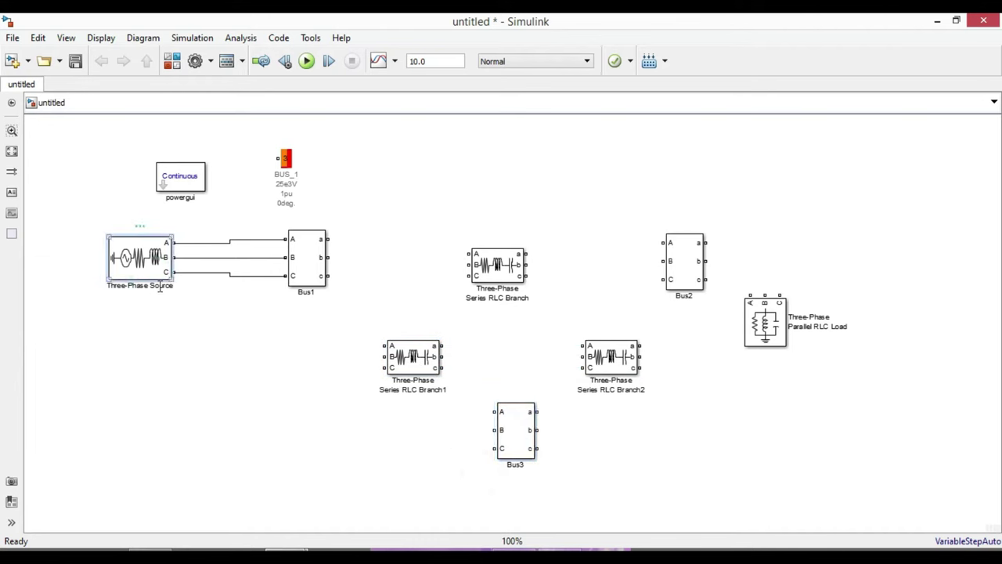
Copy the source below Bus3 named Pv, and rename the original source Slack
{"action": "left_click_drag", "start_coordinate": [155, 284], "coordinate": [527, 522]}
{"action": "left_click", "coordinate": [523, 524]}
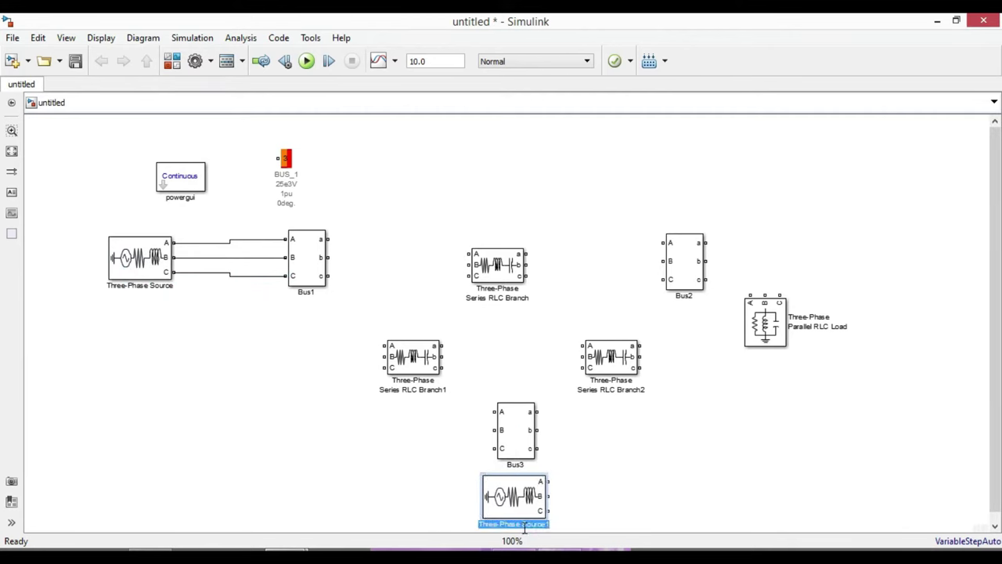
{"action": "type", "text": "Pv"}
{"action": "left_click", "coordinate": [370, 462]}
{"action": "left_click", "coordinate": [139, 285]}
{"action": "left_click", "coordinate": [140, 285]}
{"action": "type", "text": "Sa"}
{"action": "type", "text": "ack"}
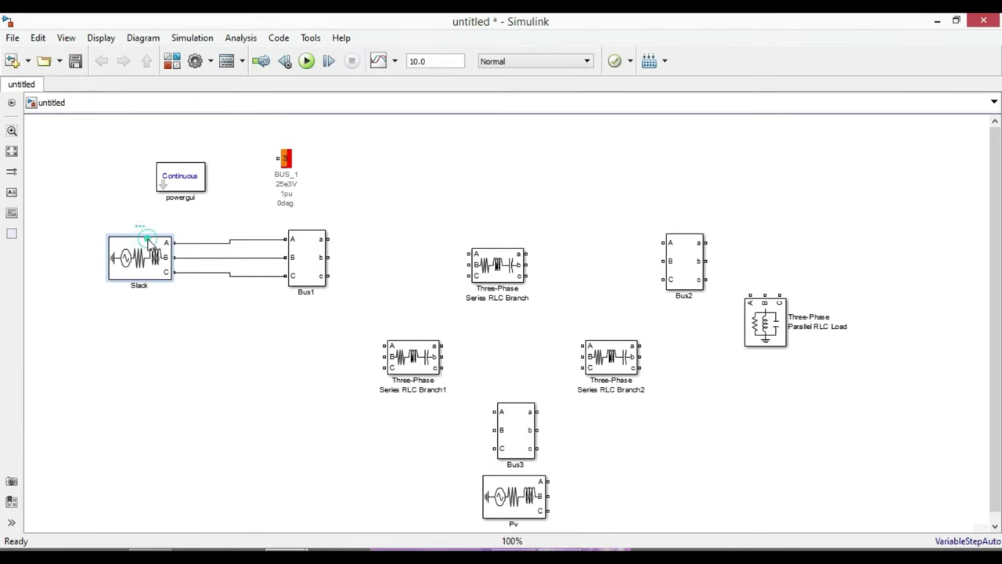
Set Slack to 10e3 Vrms phase-to-phase, no internal impedance, swing generator type
{"action": "double_click", "coordinate": [149, 249]}
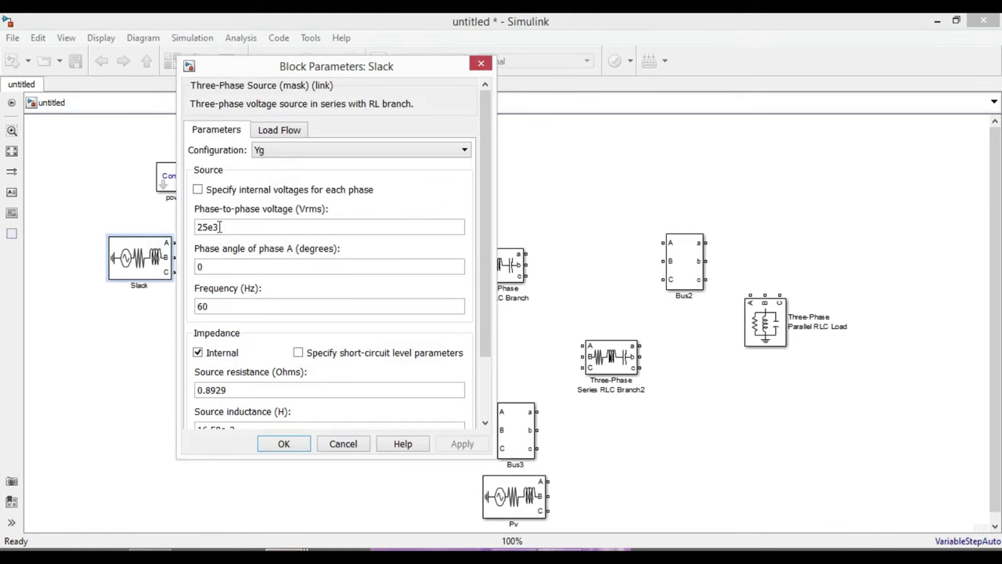
{"action": "left_click_drag", "start_coordinate": [206, 227], "coordinate": [197, 227]}
{"action": "type", "text": "10"}
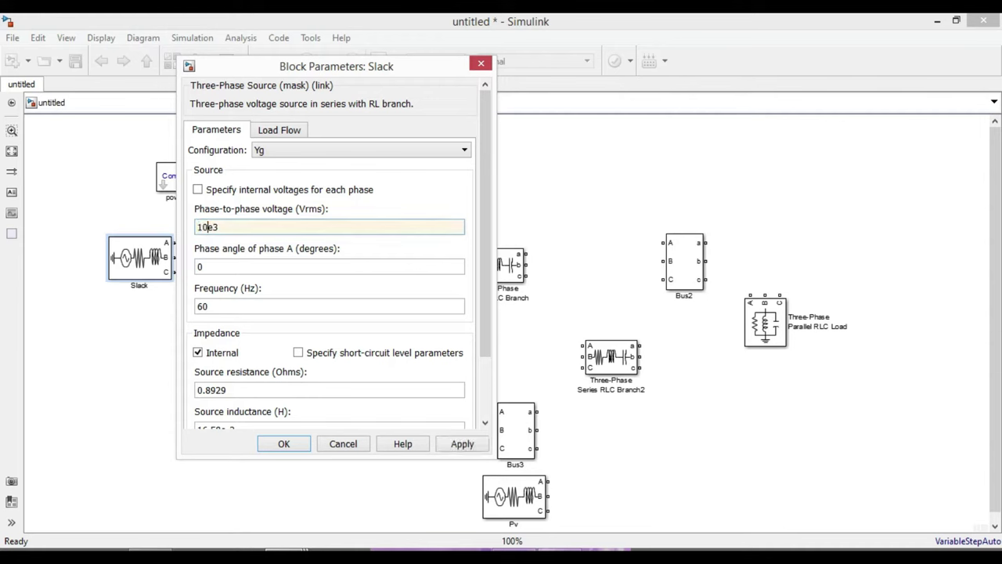
{"action": "double_click", "coordinate": [239, 310]}
{"action": "left_click", "coordinate": [201, 306]}
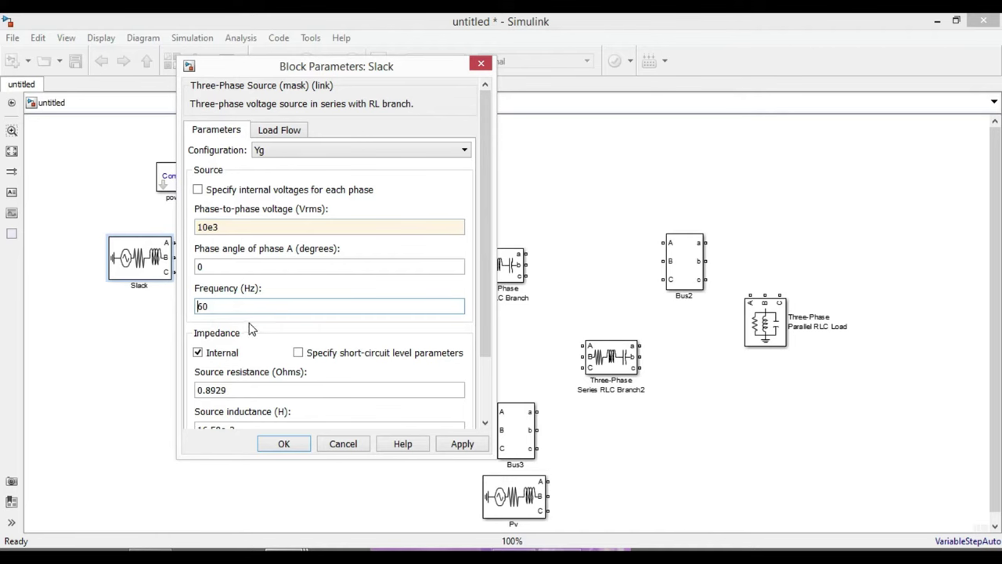
{"action": "scroll", "coordinate": [235, 414], "scroll_direction": "down", "scroll_amount": 1}
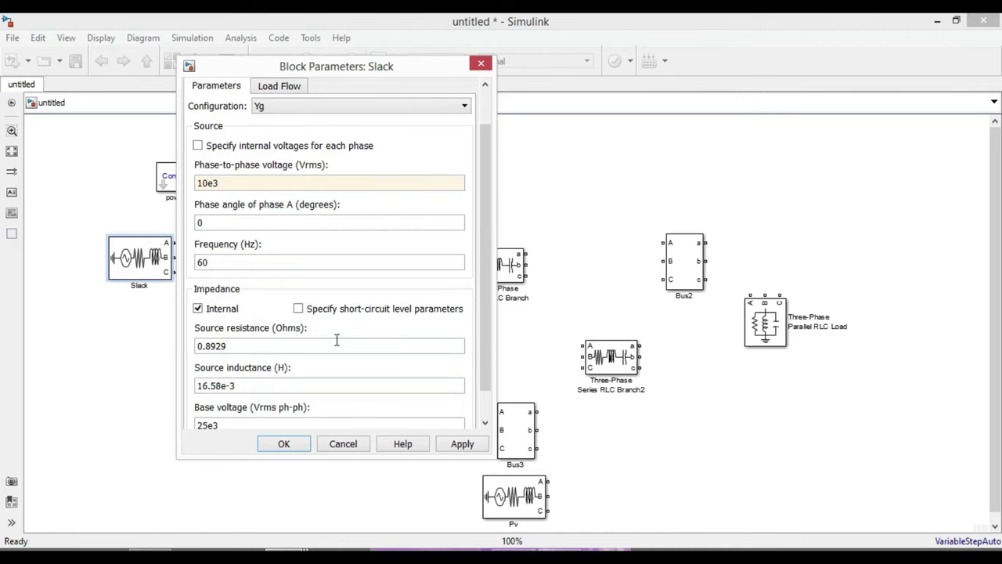
{"action": "left_click", "coordinate": [199, 309]}
{"action": "left_click", "coordinate": [275, 85]}
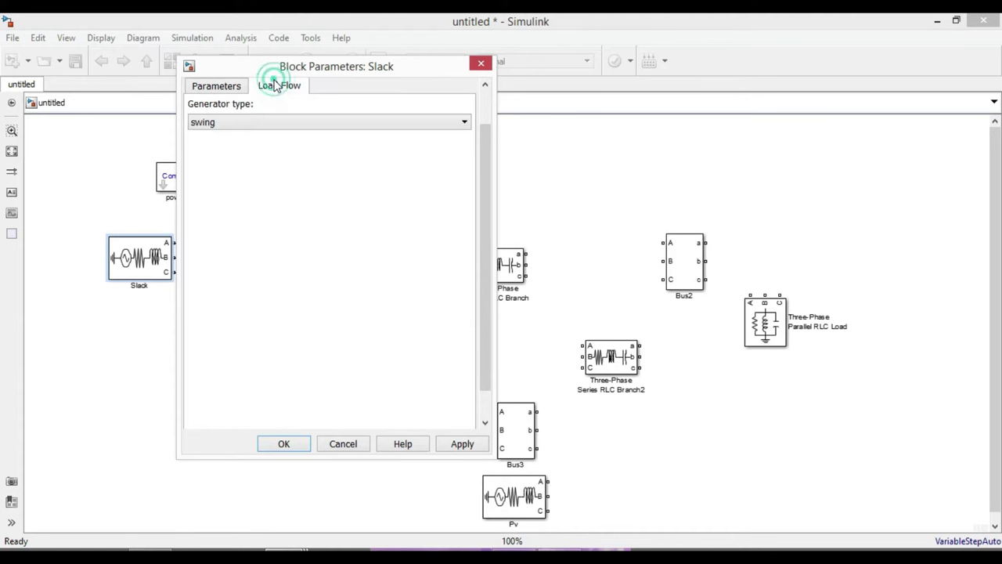
{"action": "left_click", "coordinate": [235, 123]}
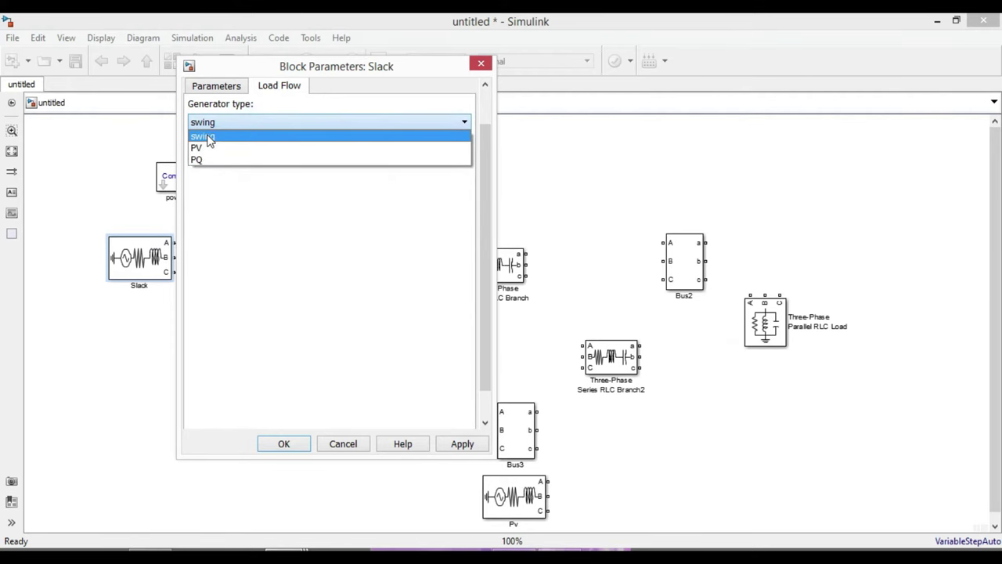
{"action": "left_click", "coordinate": [209, 138]}
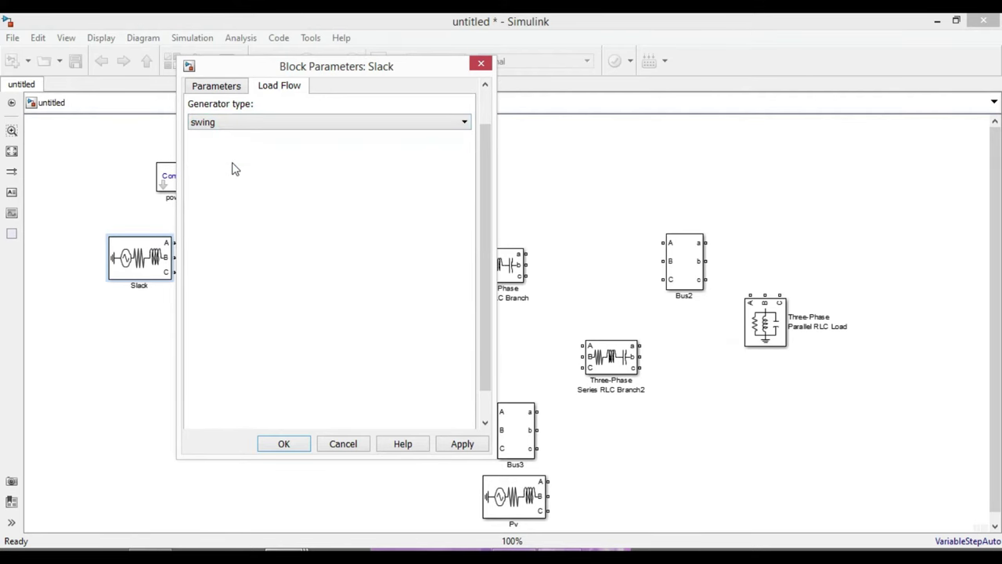
{"action": "left_click", "coordinate": [292, 447]}
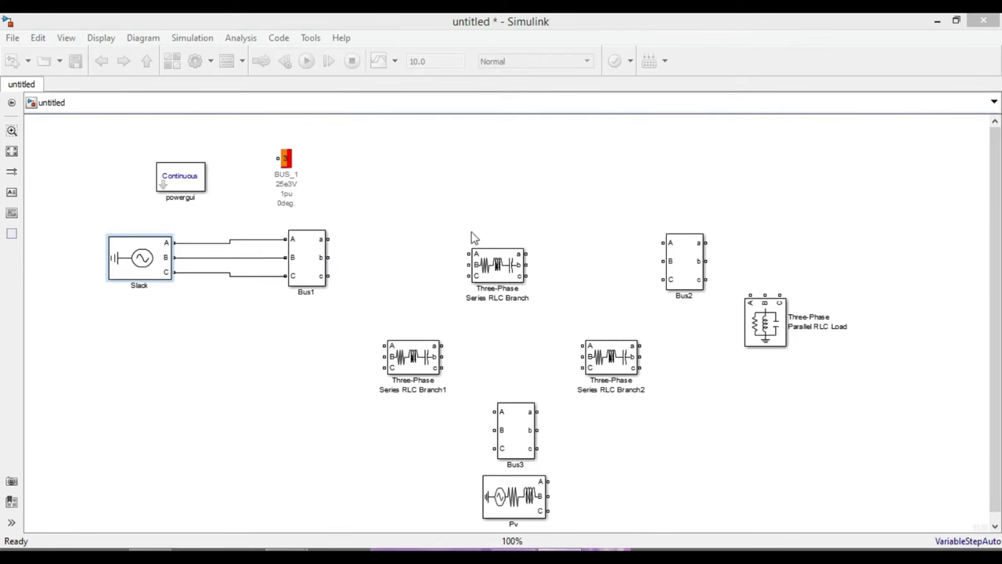
Wire Bus1's three phases through the Series RLC Branch to Bus2 and align Bus2
{"action": "mouse_move", "coordinate": [467, 253]}
{"action": "left_mouse_down"}
{"action": "mouse_move", "coordinate": [329, 239]}
{"action": "mouse_move", "coordinate": [431, 258]}
{"action": "mouse_move", "coordinate": [329, 258]}
{"action": "left_mouse_up"}
{"action": "left_click_drag", "start_coordinate": [471, 276], "coordinate": [332, 276]}
{"action": "left_click_drag", "start_coordinate": [526, 254], "coordinate": [664, 244]}
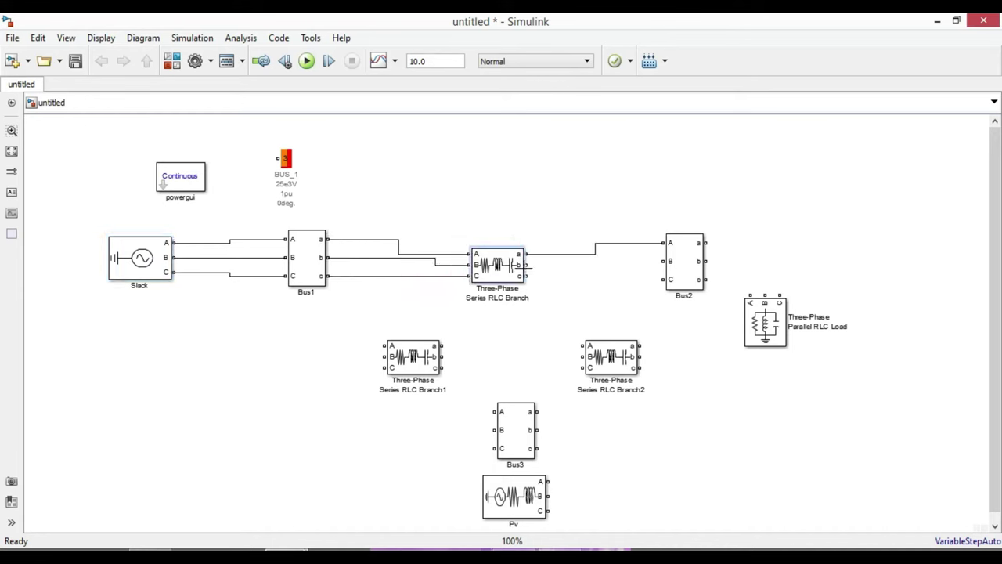
{"action": "left_click_drag", "start_coordinate": [526, 266], "coordinate": [663, 262]}
{"action": "left_click_drag", "start_coordinate": [526, 276], "coordinate": [656, 280]}
{"action": "left_click_drag", "start_coordinate": [498, 263], "coordinate": [497, 255]}
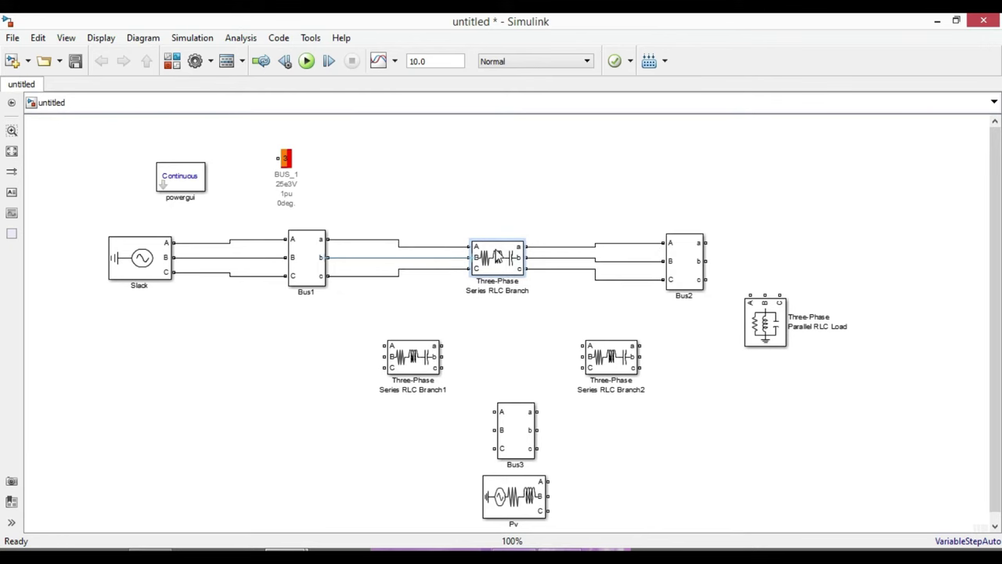
{"action": "left_click_drag", "start_coordinate": [678, 261], "coordinate": [678, 258]}
Set the Series RLC Branch type to RL and bring up the Load flow analysis PDF
{"action": "left_click", "coordinate": [509, 252]}
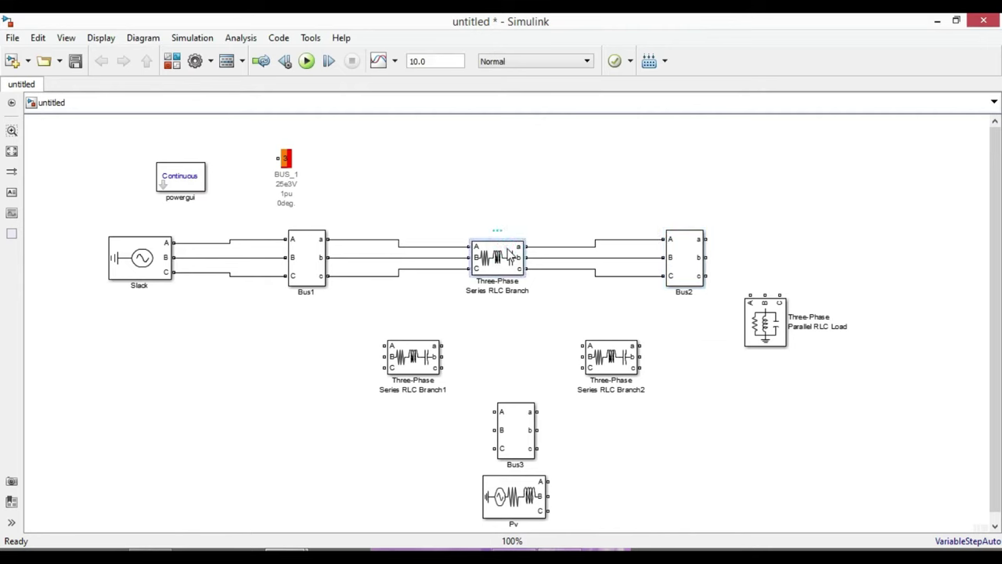
{"action": "double_click", "coordinate": [508, 252]}
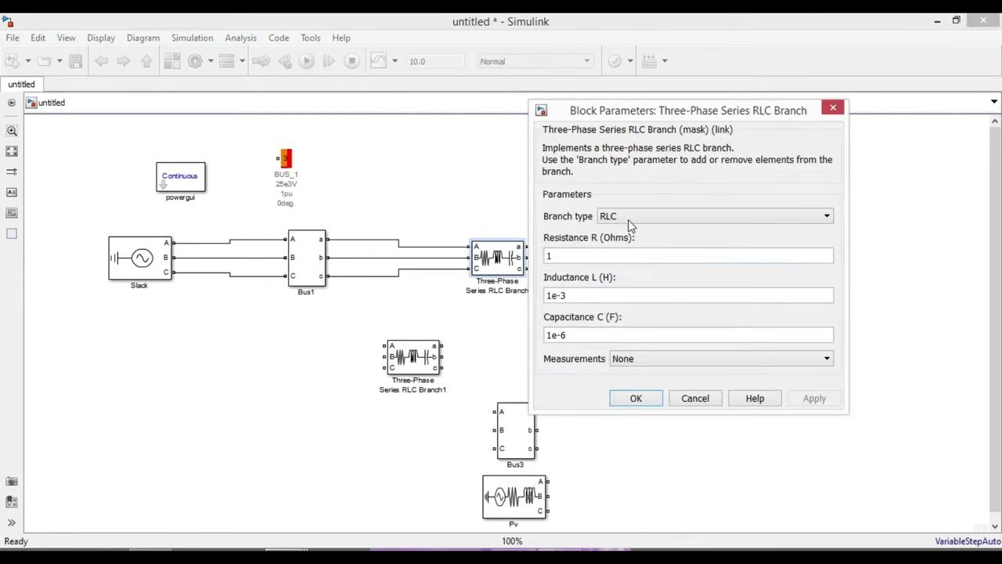
{"action": "left_click", "coordinate": [631, 217]}
{"action": "left_click", "coordinate": [603, 278]}
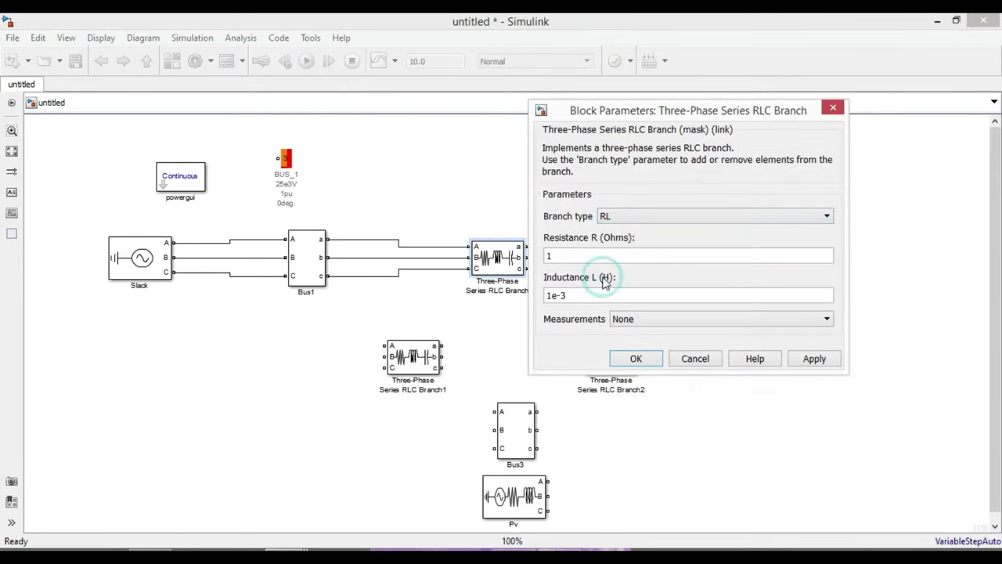
{"action": "left_click", "coordinate": [287, 549]}
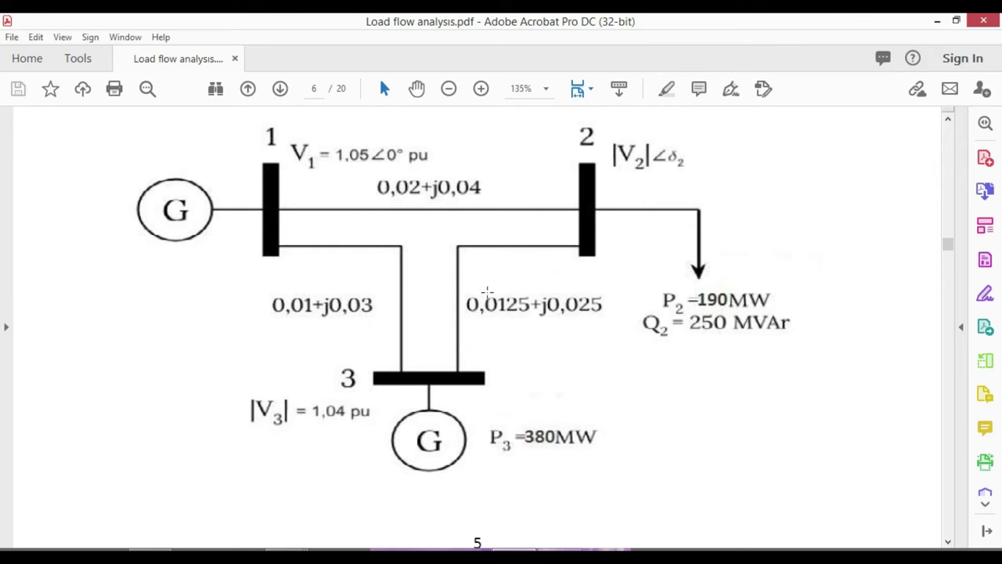
Bring the Series RLC Branch parameters dialog back in front of the PDF diagram
{"action": "key", "text": "alt+Tab"}
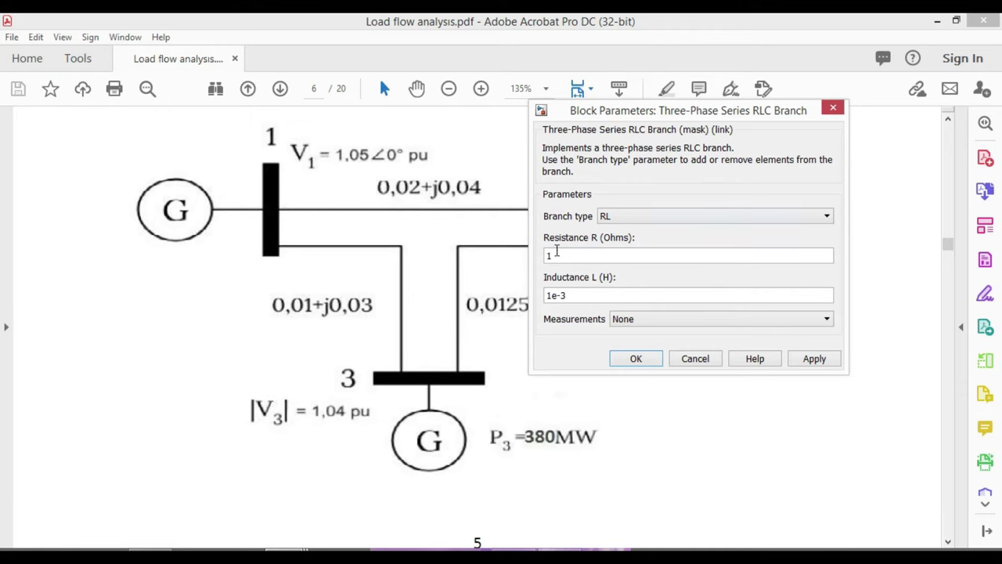
Enter R = 0.02*1 and L = 0.04*1/(2*3.14*60) for the Series RLC Branch and confirm
{"action": "double_click", "coordinate": [550, 255]}
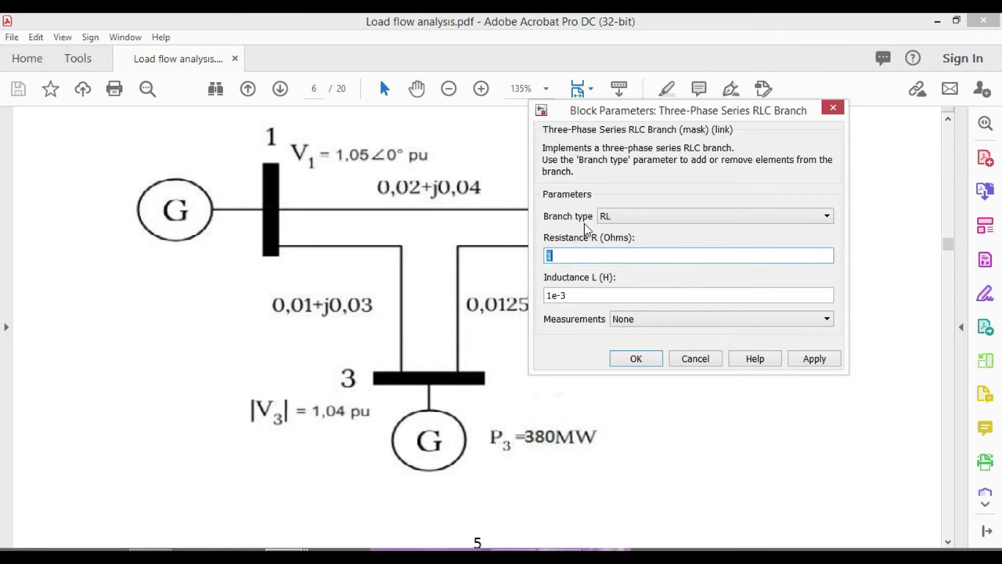
{"action": "type", "text": "0.02*"}
{"action": "left_click_drag", "start_coordinate": [560, 255], "coordinate": [551, 256]}
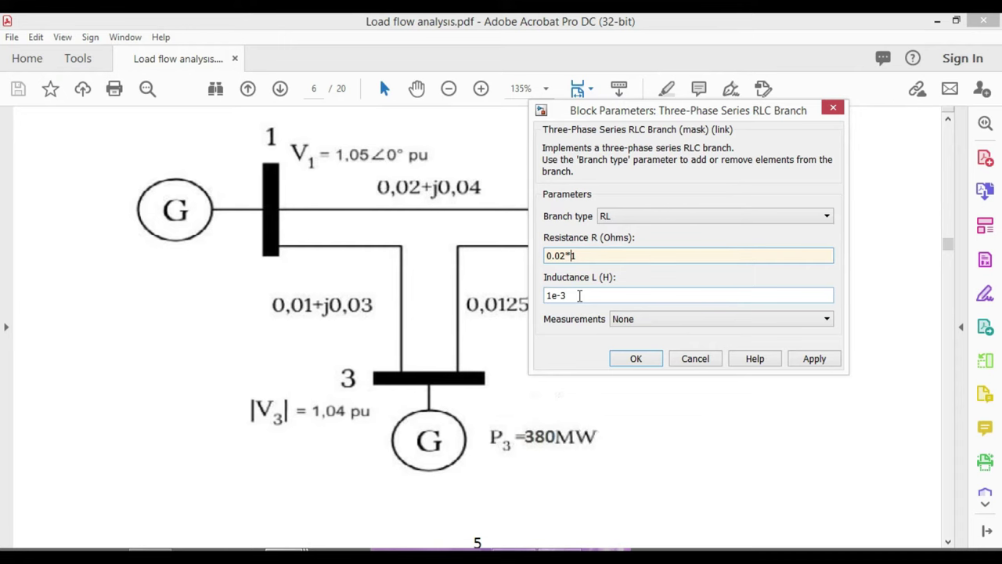
{"action": "double_click", "coordinate": [579, 295]}
{"action": "type", "text": "0.04*1/(2*3.14*60"}
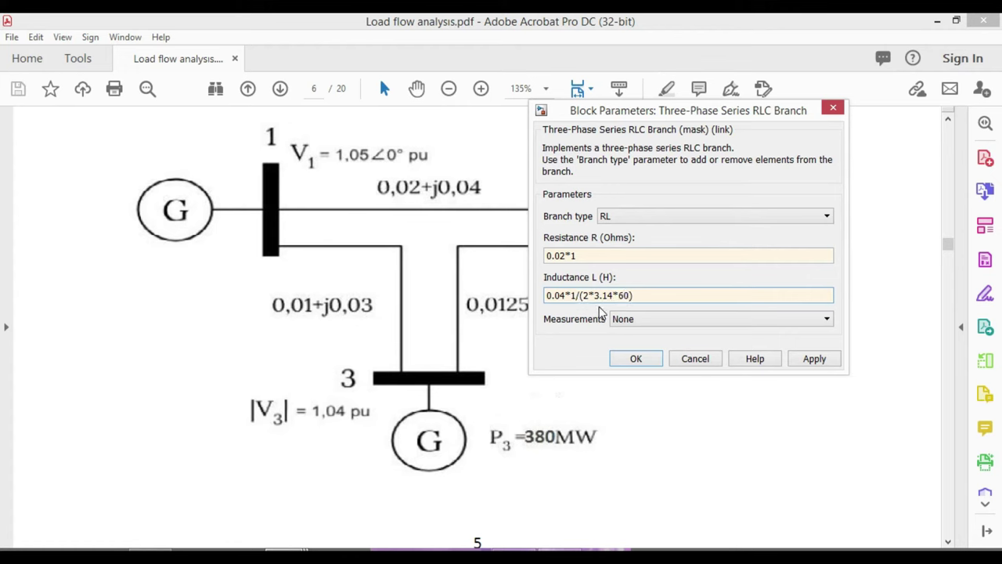
{"action": "left_click", "coordinate": [635, 359]}
Move the Parallel RLC Load beside Bus2 and rotate it so its inputs face Bus2
{"action": "left_click", "coordinate": [774, 325]}
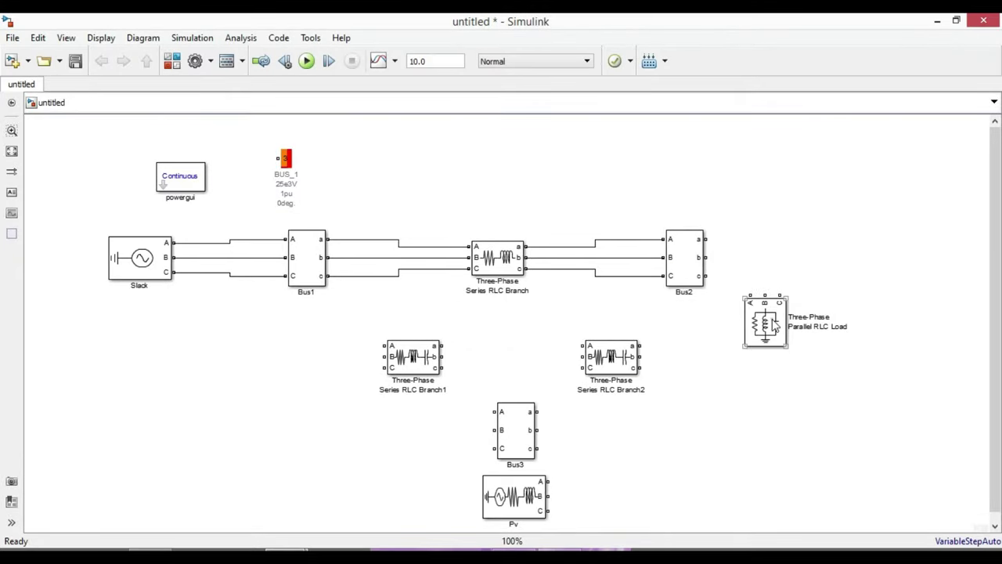
{"action": "left_click_drag", "start_coordinate": [772, 322], "coordinate": [798, 281]}
{"action": "key", "text": "ctrl+r"}
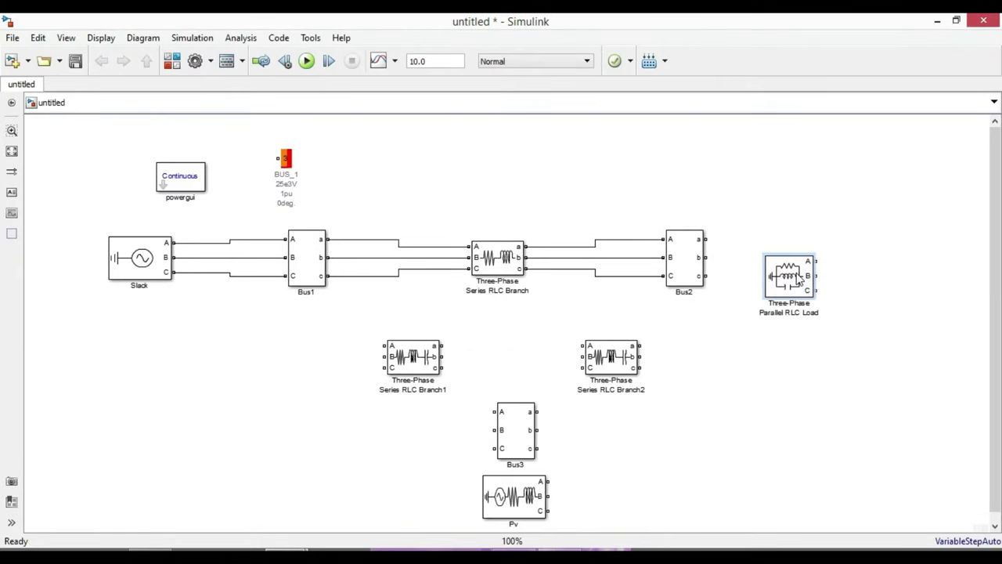
{"action": "key", "text": "ctrl+r"}
{"action": "key", "text": "ctrl+r"}
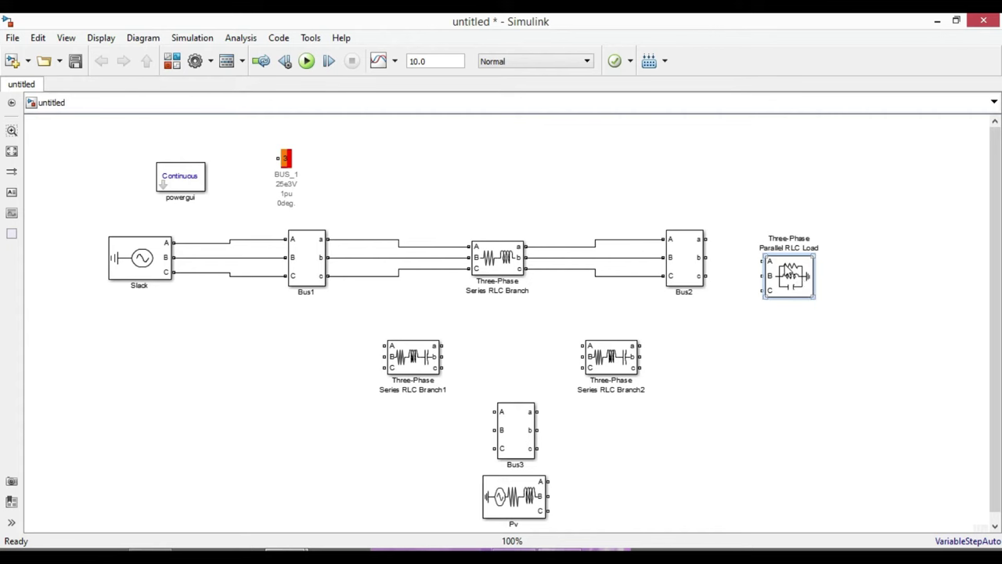
{"action": "left_click_drag", "start_coordinate": [787, 264], "coordinate": [779, 245]}
Wire Bus2's outputs to the load and open its parameters
{"action": "mouse_move", "coordinate": [706, 257]}
{"action": "left_mouse_down"}
{"action": "mouse_move", "coordinate": [758, 257]}
{"action": "mouse_move", "coordinate": [708, 276]}
{"action": "left_mouse_up"}
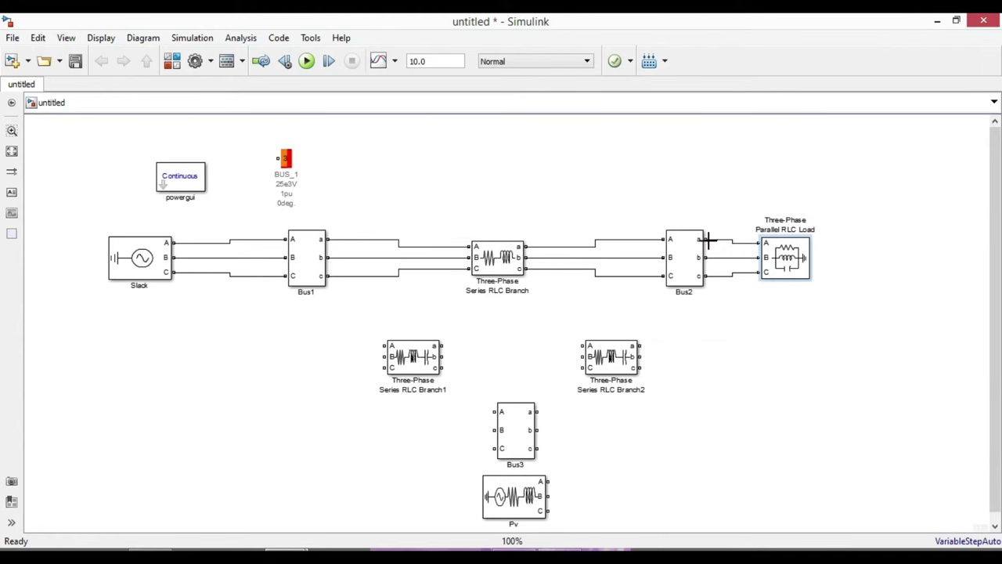
{"action": "left_click_drag", "start_coordinate": [785, 264], "coordinate": [804, 266]}
{"action": "double_click", "coordinate": [804, 266]}
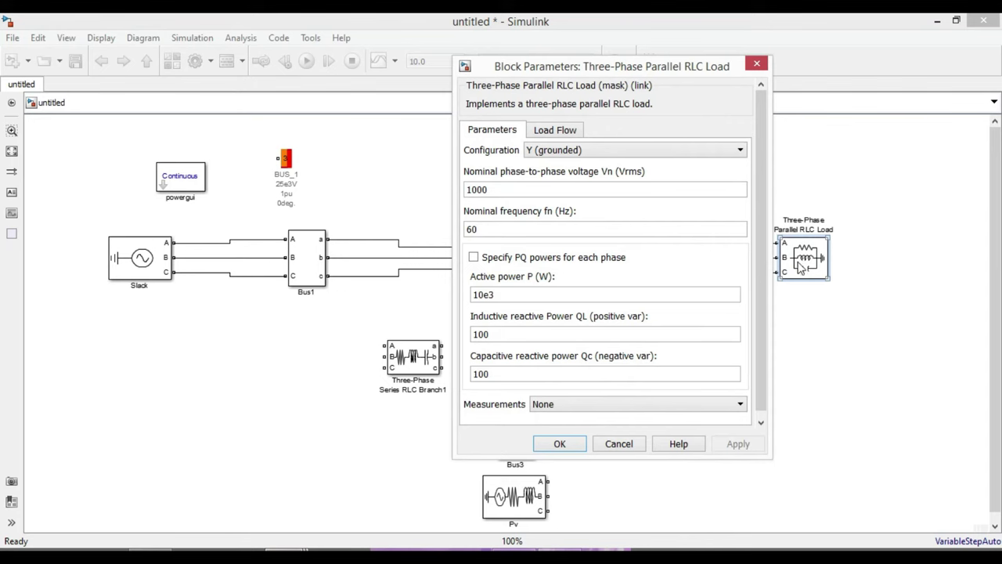
Set the load's nominal voltage to 10000 V and active power to 190e6 W
{"action": "double_click", "coordinate": [484, 188]}
{"action": "left_click", "coordinate": [492, 189]}
{"action": "key", "text": "BackSpace"}
{"action": "type", "text": "0"}
{"action": "double_click", "coordinate": [474, 230]}
{"action": "double_click", "coordinate": [510, 293]}
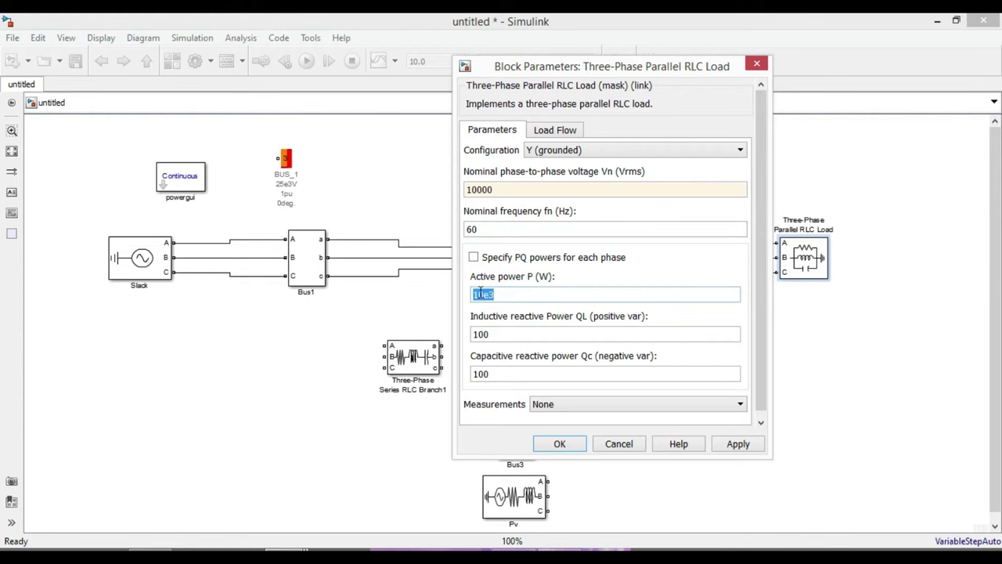
{"action": "type", "text": "1e3"}
{"action": "left_click", "coordinate": [519, 297]}
{"action": "type", "text": "6"}
Set inductive reactive power to 250e6 var and capacitive reactive power to 0, checking the PDF
{"action": "double_click", "coordinate": [493, 334]}
{"action": "double_click", "coordinate": [520, 335]}
{"action": "type", "text": "25"}
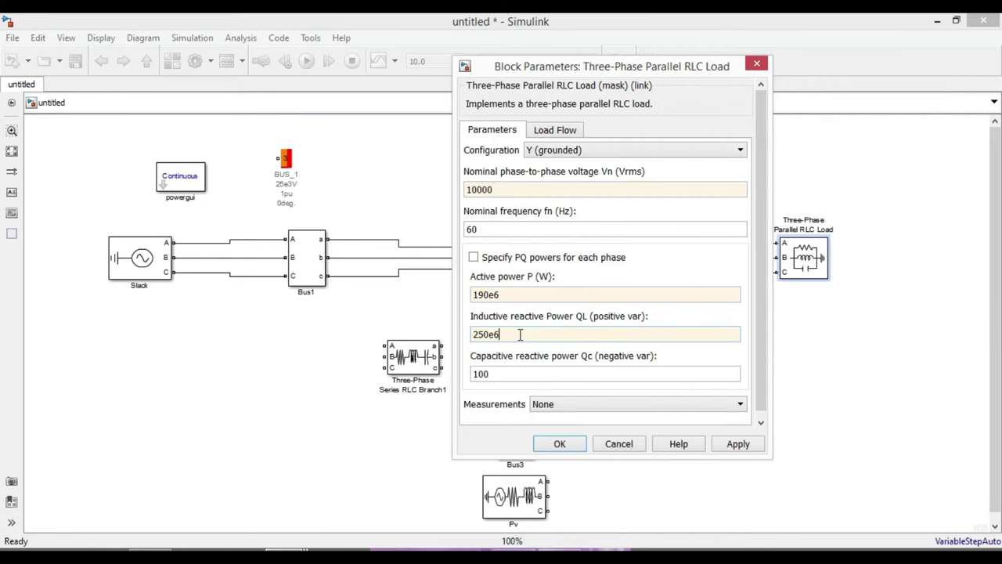
{"action": "left_click", "coordinate": [513, 546]}
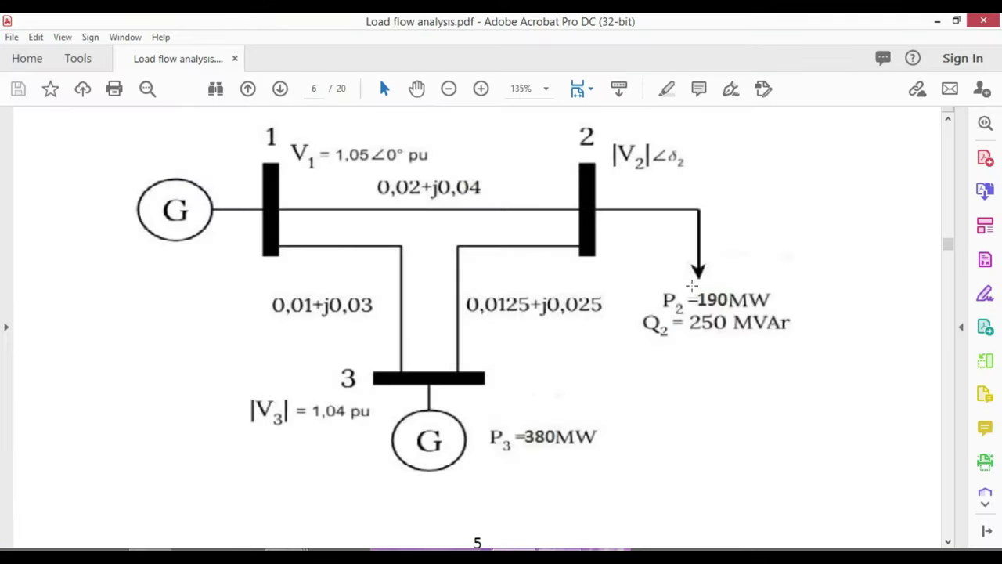
{"action": "left_click", "coordinate": [536, 546]}
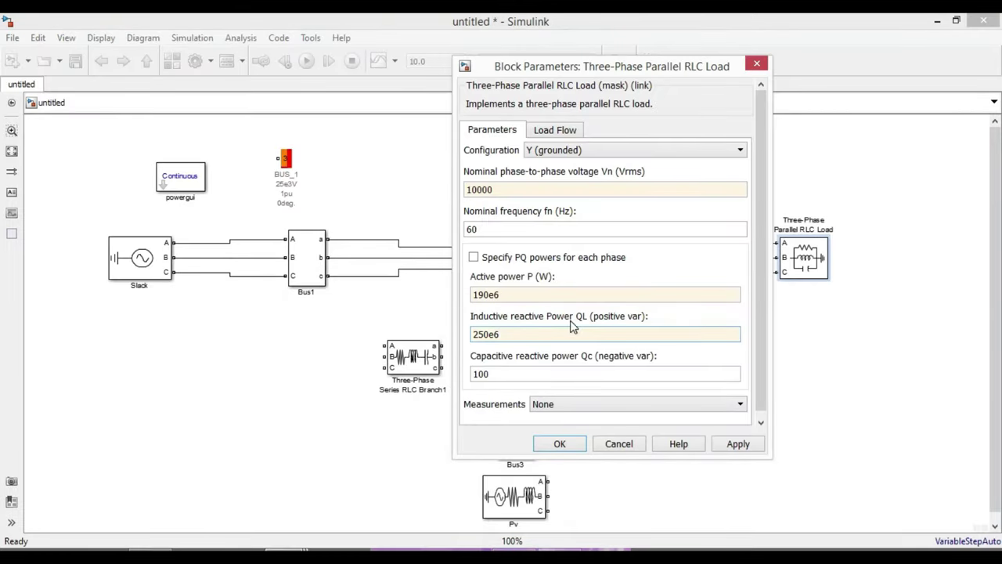
{"action": "double_click", "coordinate": [508, 376]}
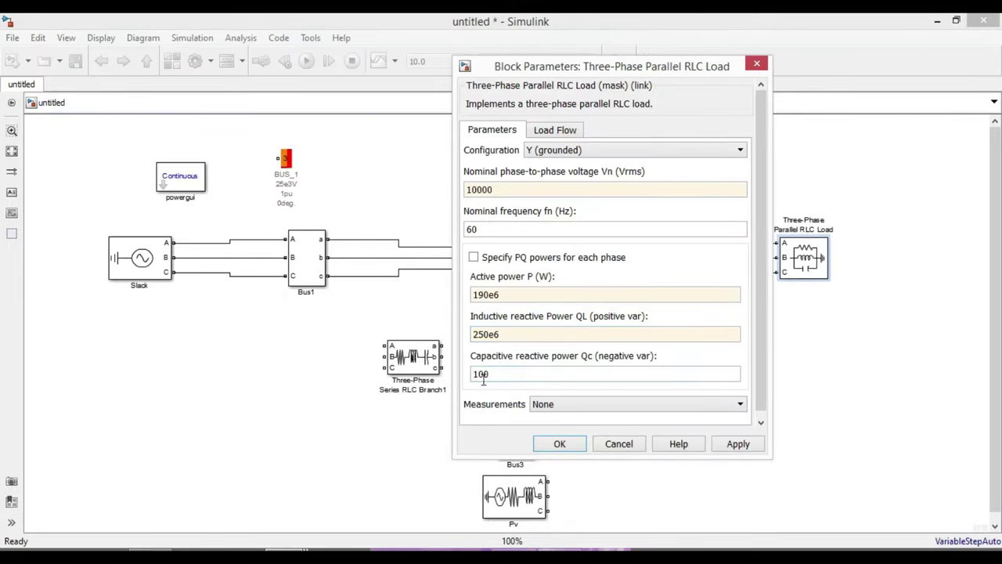
{"action": "type", "text": "0"}
Choose constant PQ as the load flow type and close the load settings
{"action": "left_click", "coordinate": [546, 132]}
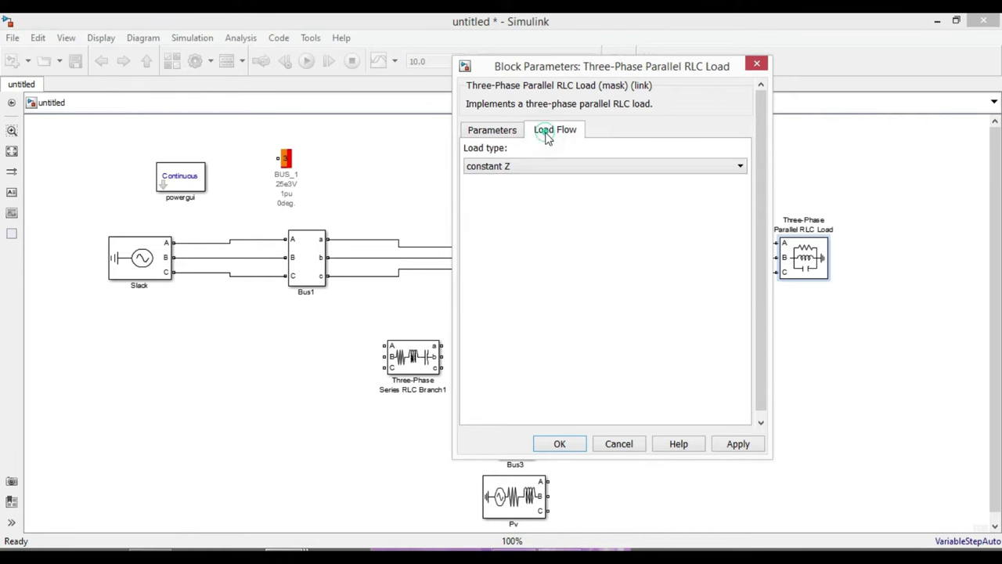
{"action": "left_click", "coordinate": [501, 167]}
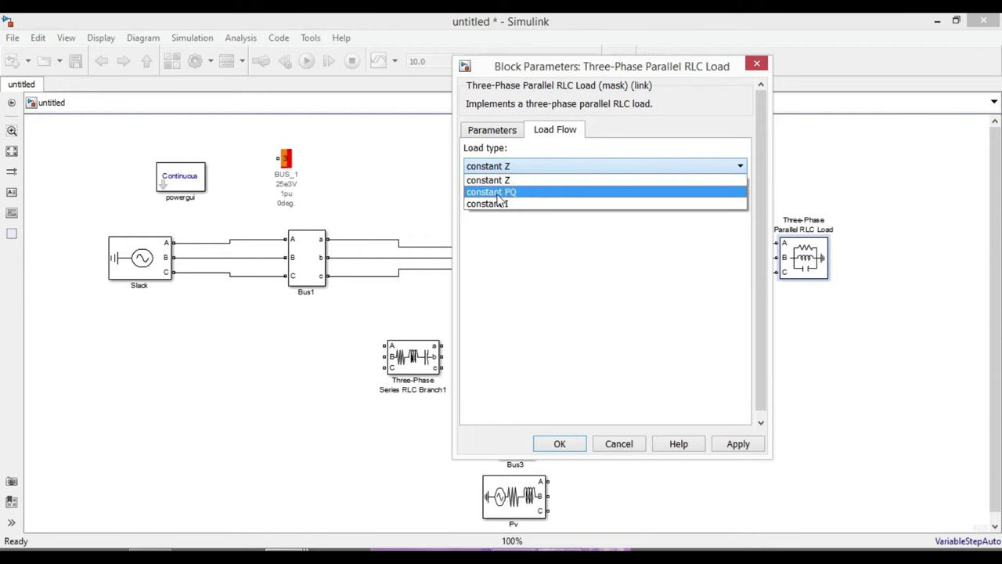
{"action": "left_click", "coordinate": [498, 195]}
{"action": "key", "text": "Return"}
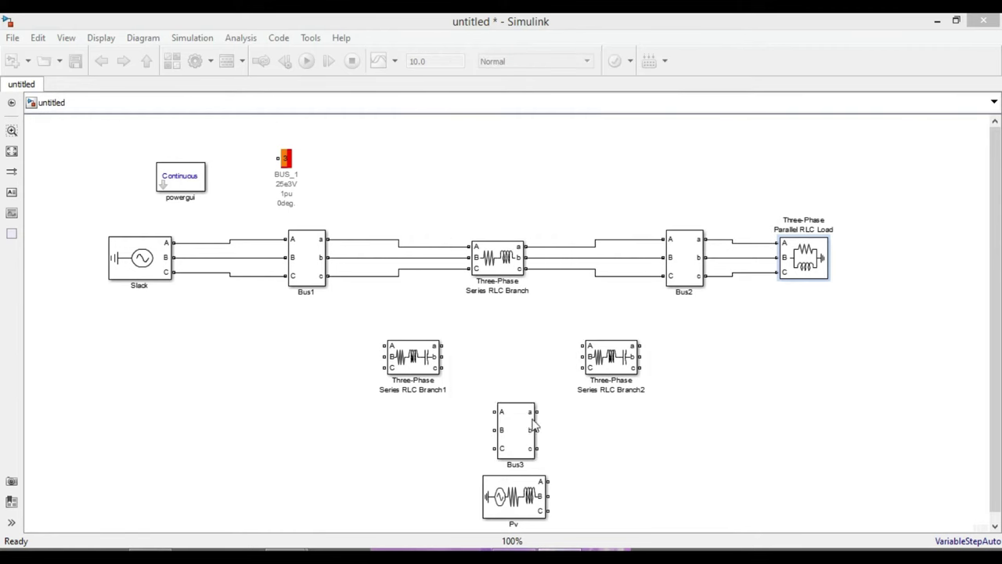
Rotate Bus3 and flip it left-right and up-down so it faces downward
{"action": "left_click", "coordinate": [517, 437]}
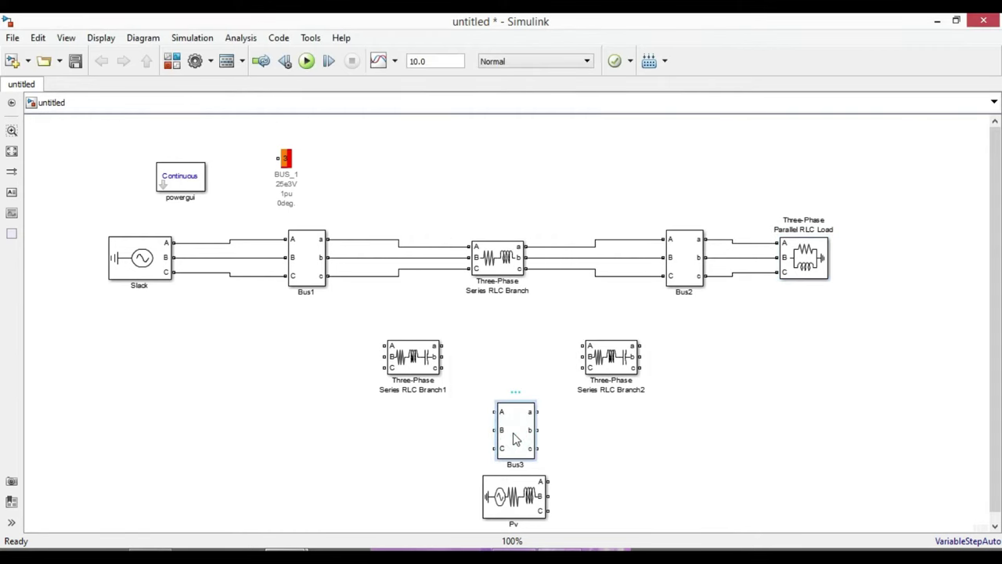
{"action": "key", "text": "ctrl+r"}
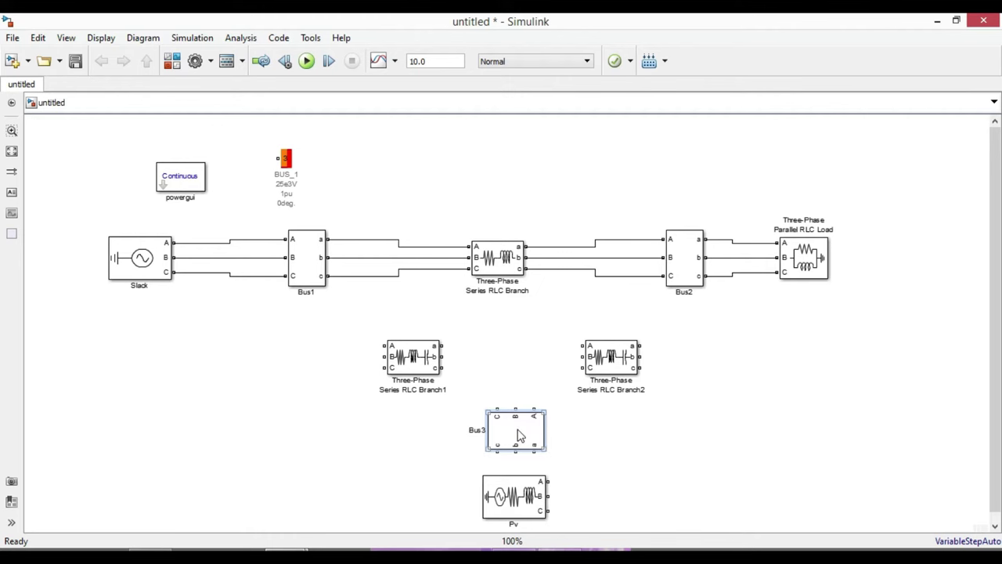
{"action": "right_click", "coordinate": [521, 437]}
{"action": "mouse_move", "coordinate": [569, 299]}
{"action": "mouse_move", "coordinate": [768, 324]}
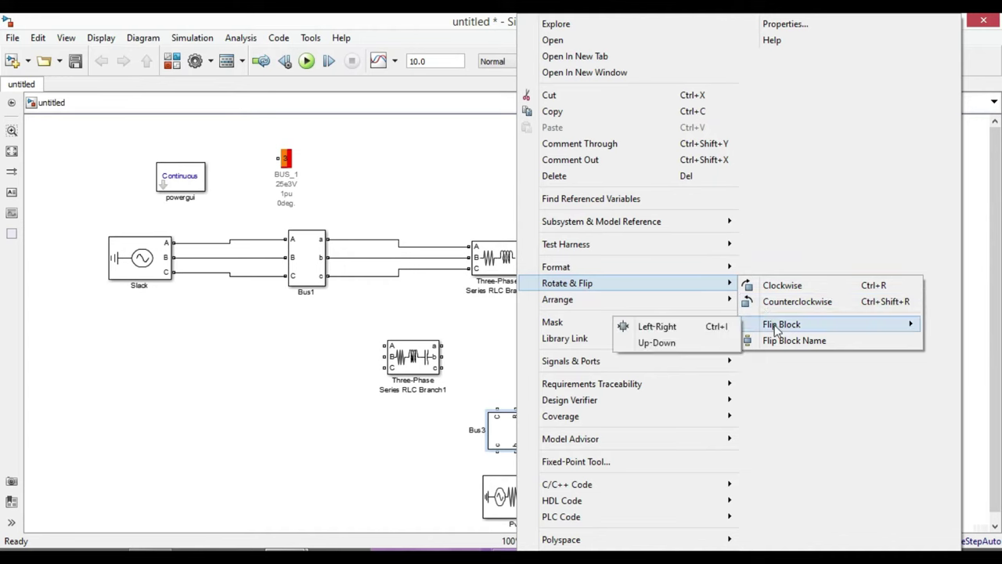
{"action": "left_click", "coordinate": [685, 328]}
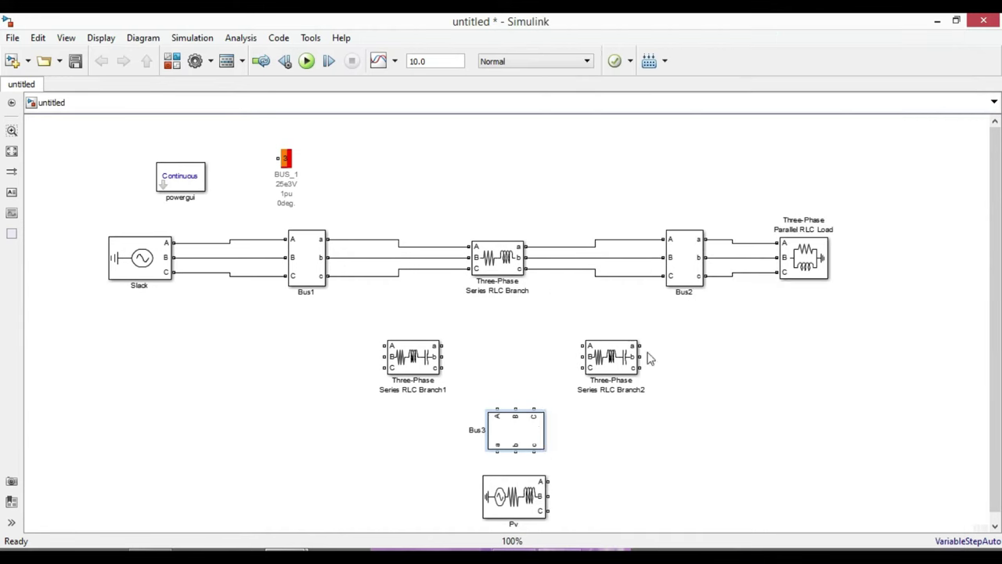
{"action": "right_click", "coordinate": [513, 435]}
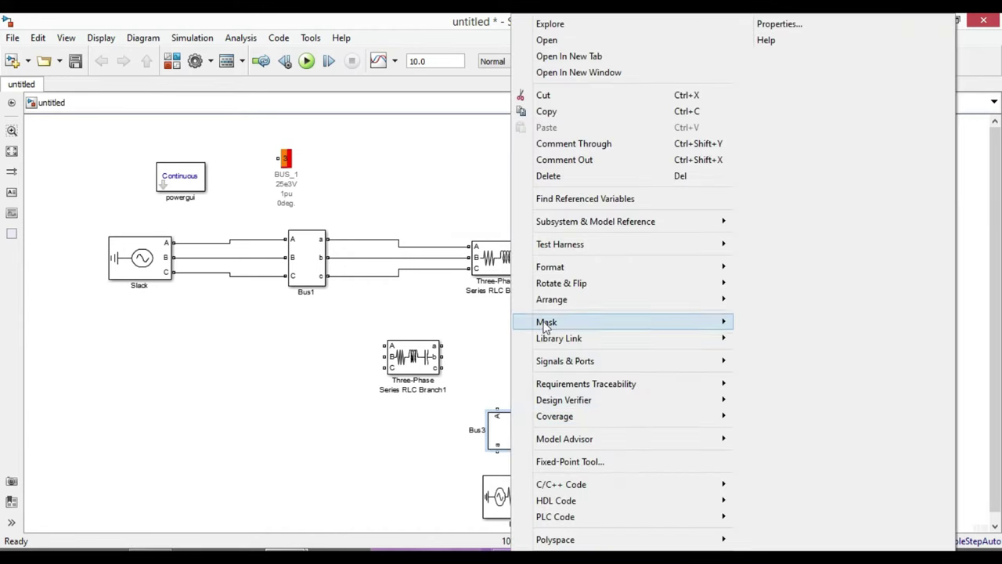
{"action": "mouse_move", "coordinate": [571, 285]}
{"action": "mouse_move", "coordinate": [758, 326]}
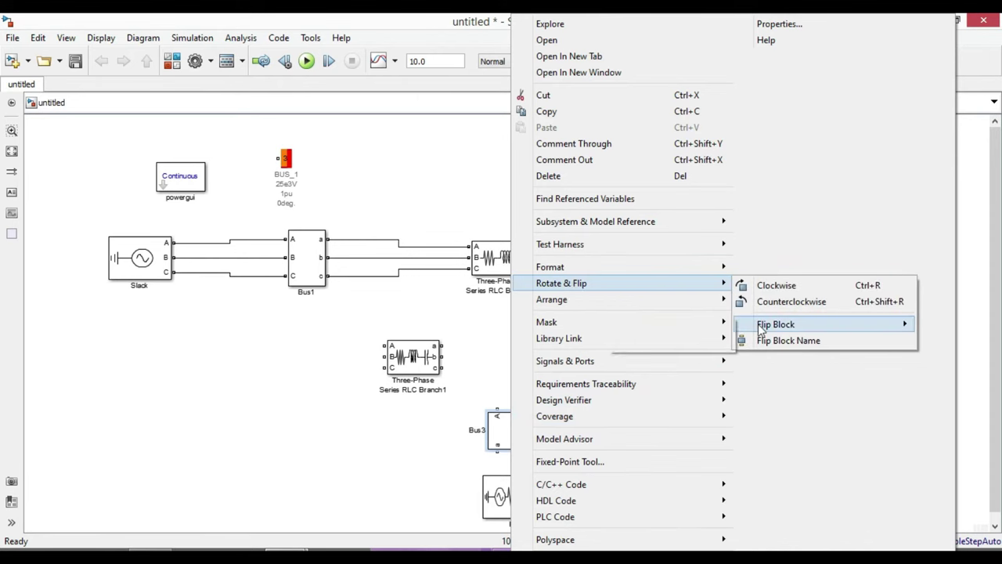
{"action": "left_click", "coordinate": [653, 342]}
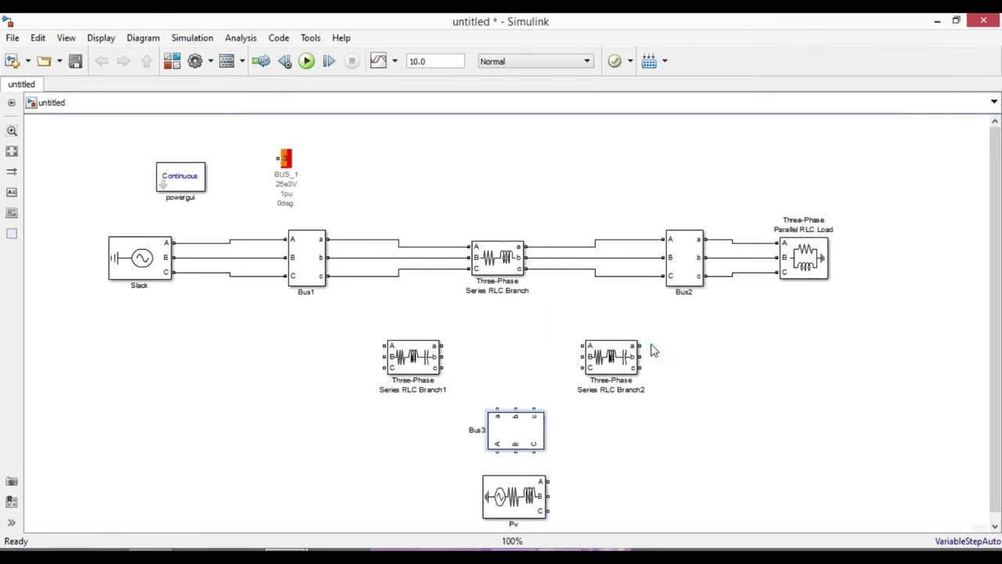
Stand the Pv source upright under Bus3 and wire its phases to Bus3
{"action": "key", "text": "ctrl+r"}
{"action": "key", "text": "ctrl+r"}
{"action": "key", "text": "ctrl+r"}
{"action": "left_click_drag", "start_coordinate": [515, 493], "coordinate": [523, 501]}
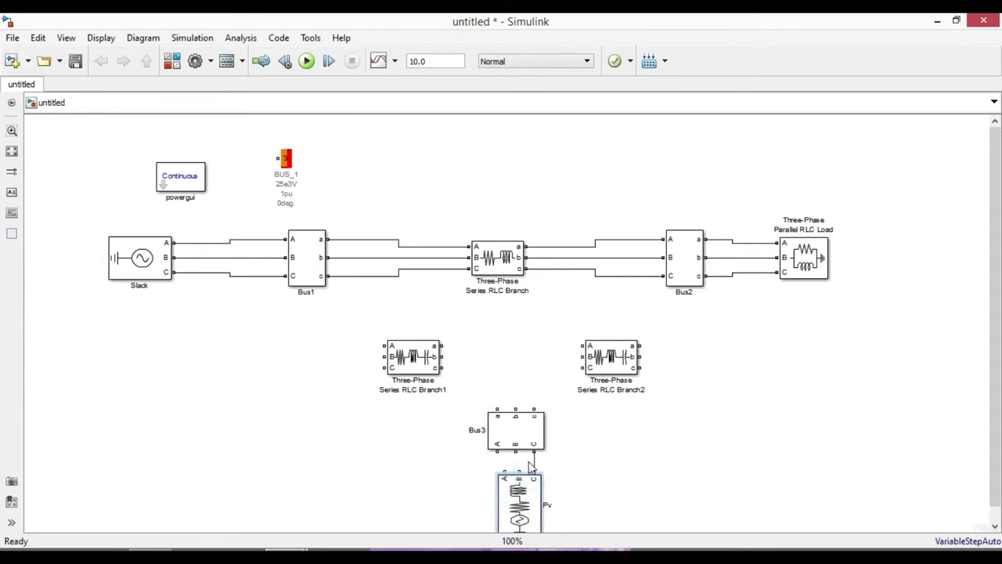
{"action": "left_click_drag", "start_coordinate": [518, 474], "coordinate": [522, 429]}
{"action": "left_click", "coordinate": [516, 433]}
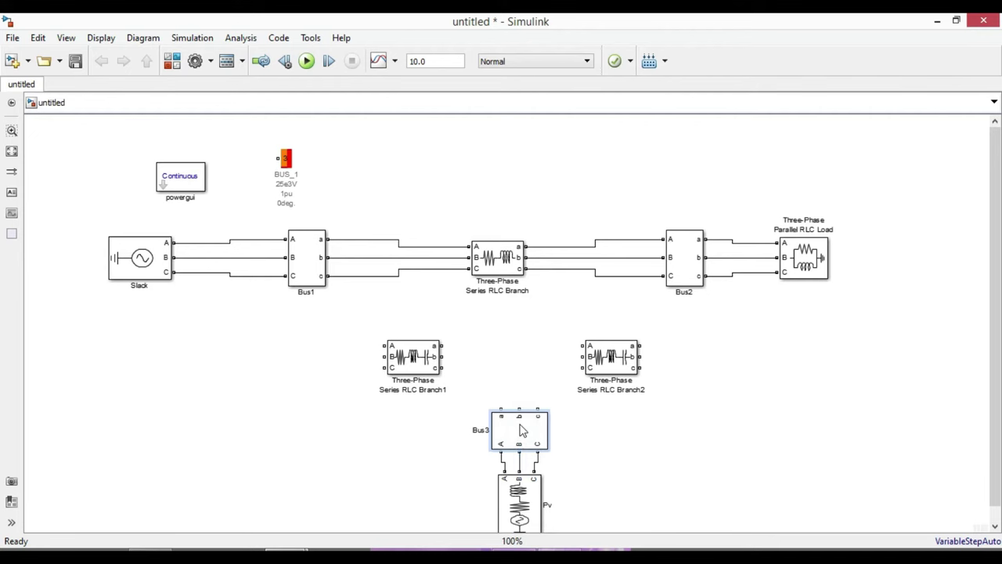
Wire Series RLC Branch1's A, B and C ports to Bus1's output lines
{"action": "left_click_drag", "start_coordinate": [567, 501], "coordinate": [509, 424]}
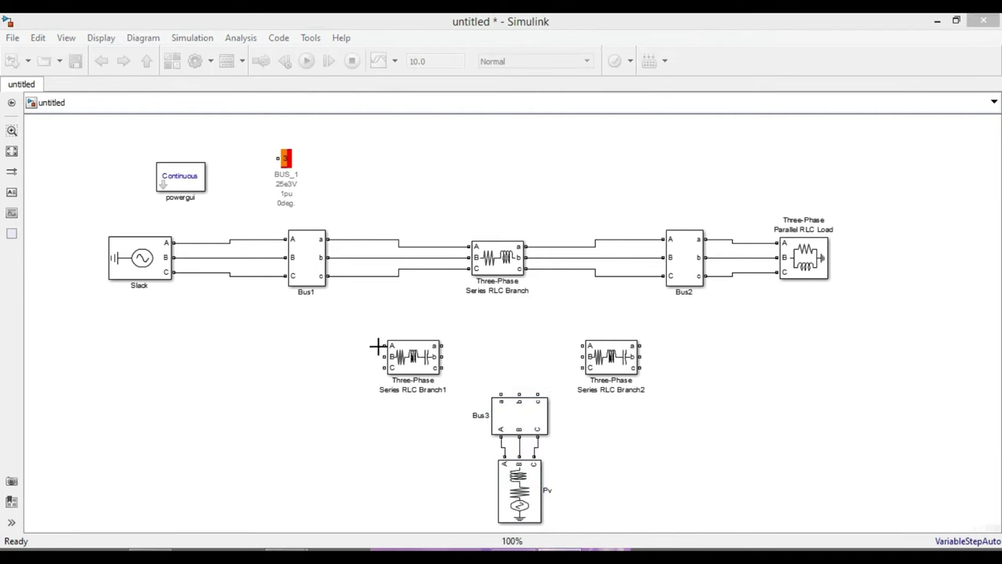
{"action": "left_click_drag", "start_coordinate": [381, 345], "coordinate": [368, 241]}
{"action": "mouse_move", "coordinate": [383, 354]}
{"action": "left_mouse_down"}
{"action": "mouse_move", "coordinate": [352, 257]}
{"action": "mouse_move", "coordinate": [340, 274]}
{"action": "left_mouse_up"}
{"action": "mouse_move", "coordinate": [640, 345]}
{"action": "left_mouse_down"}
{"action": "mouse_move", "coordinate": [628, 239]}
{"action": "mouse_move", "coordinate": [645, 246]}
{"action": "left_mouse_up"}
Wire Branch2's three ports to Bus2's A, B and C lines
{"action": "left_click_drag", "start_coordinate": [664, 396], "coordinate": [554, 319]}
{"action": "left_click_drag", "start_coordinate": [649, 306], "coordinate": [641, 307]}
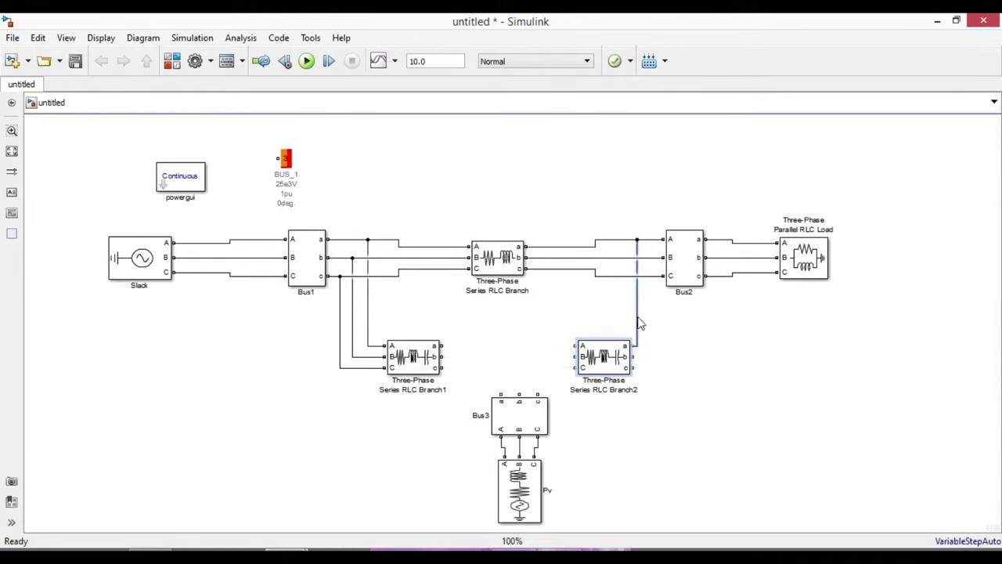
{"action": "left_click_drag", "start_coordinate": [633, 356], "coordinate": [645, 259]}
{"action": "left_click_drag", "start_coordinate": [633, 368], "coordinate": [655, 276]}
{"action": "left_click", "coordinate": [692, 367]}
Join Branch1 to Branch2 and tap Bus3's three ports onto the connecting lines
{"action": "left_click_drag", "start_coordinate": [441, 357], "coordinate": [576, 357]}
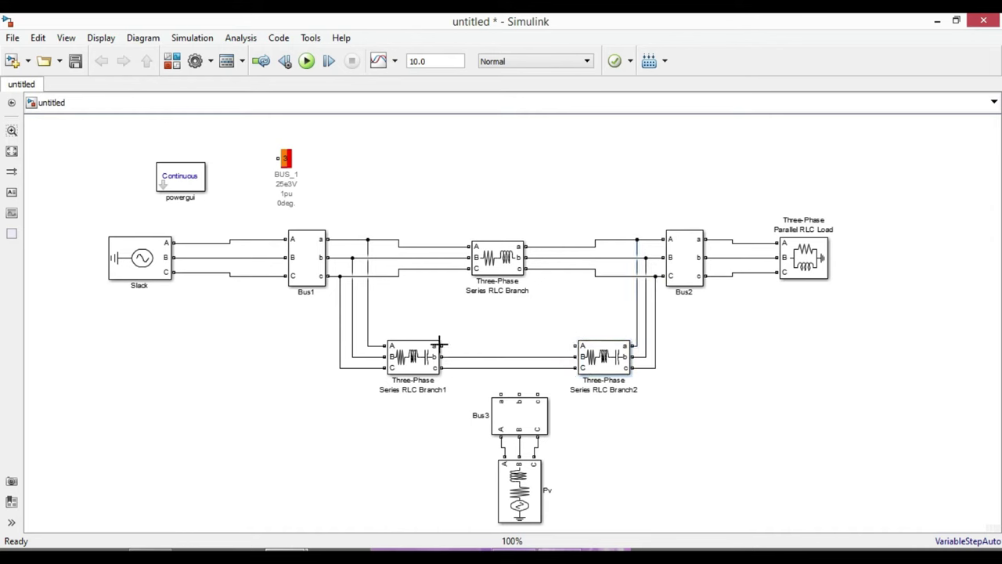
{"action": "left_click_drag", "start_coordinate": [441, 345], "coordinate": [577, 346]}
{"action": "left_click_drag", "start_coordinate": [501, 398], "coordinate": [501, 345]}
{"action": "left_click_drag", "start_coordinate": [518, 397], "coordinate": [537, 368]}
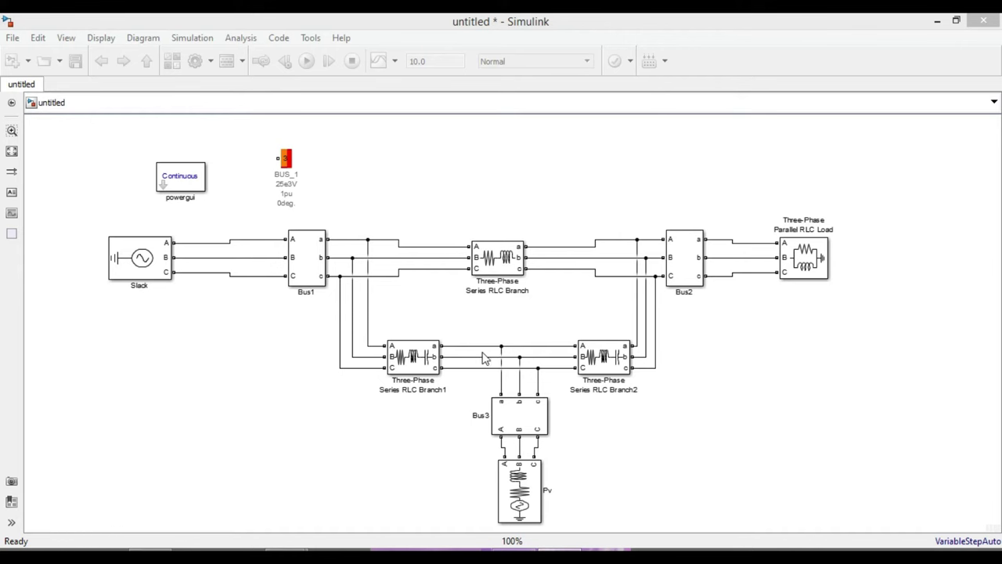
{"action": "left_click", "coordinate": [426, 364]}
{"action": "left_click", "coordinate": [424, 399]}
{"action": "left_click", "coordinate": [509, 431]}
Set Series RLC Branch1's branch type to RL
{"action": "double_click", "coordinate": [432, 350]}
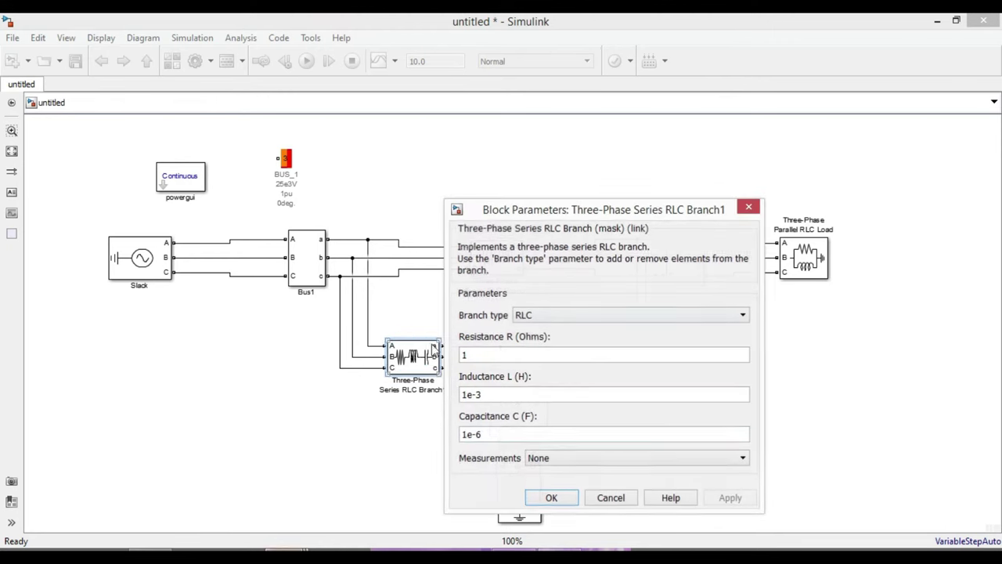
{"action": "left_click", "coordinate": [528, 317]}
{"action": "left_click", "coordinate": [523, 377]}
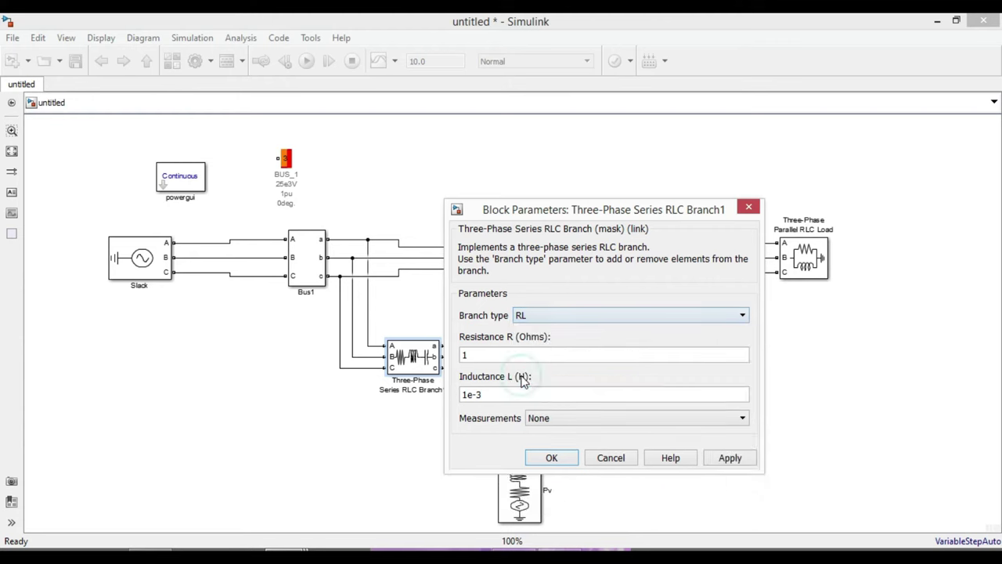
Enter R = 1*0.01 and L = 0.03/(2*3.14*60) for Branch1 and confirm
{"action": "double_click", "coordinate": [485, 358]}
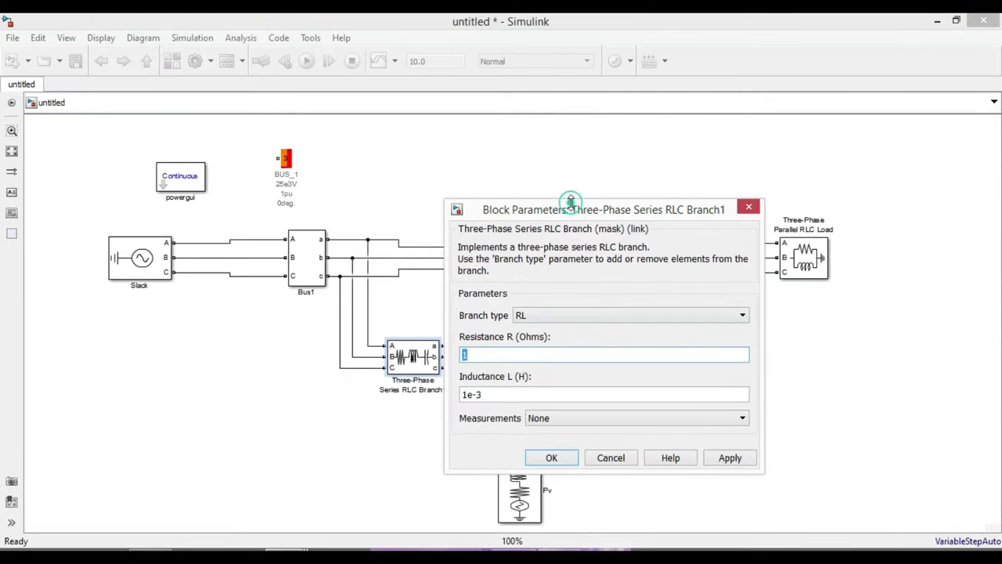
{"action": "left_click_drag", "start_coordinate": [569, 202], "coordinate": [642, 197]}
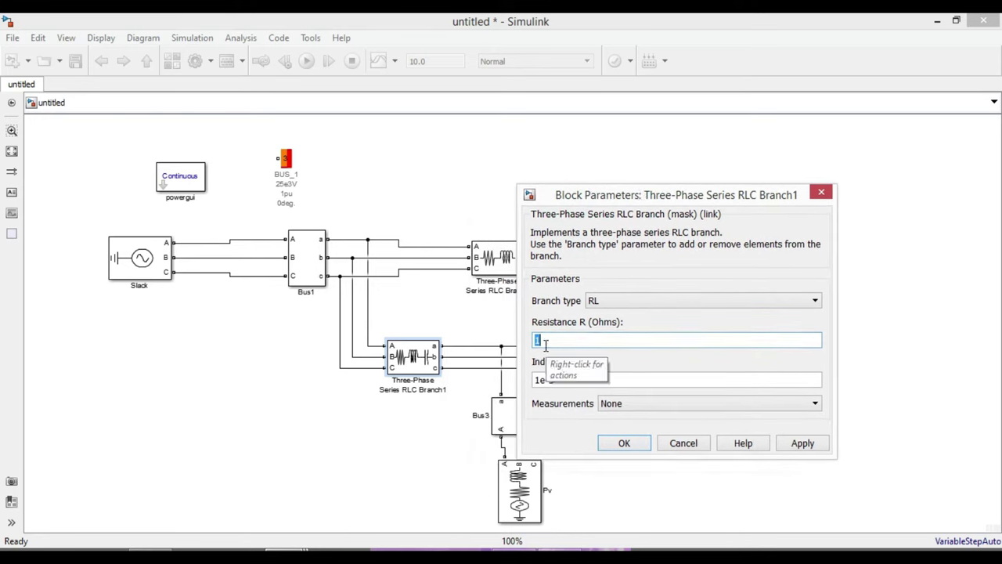
{"action": "type", "text": "1"}
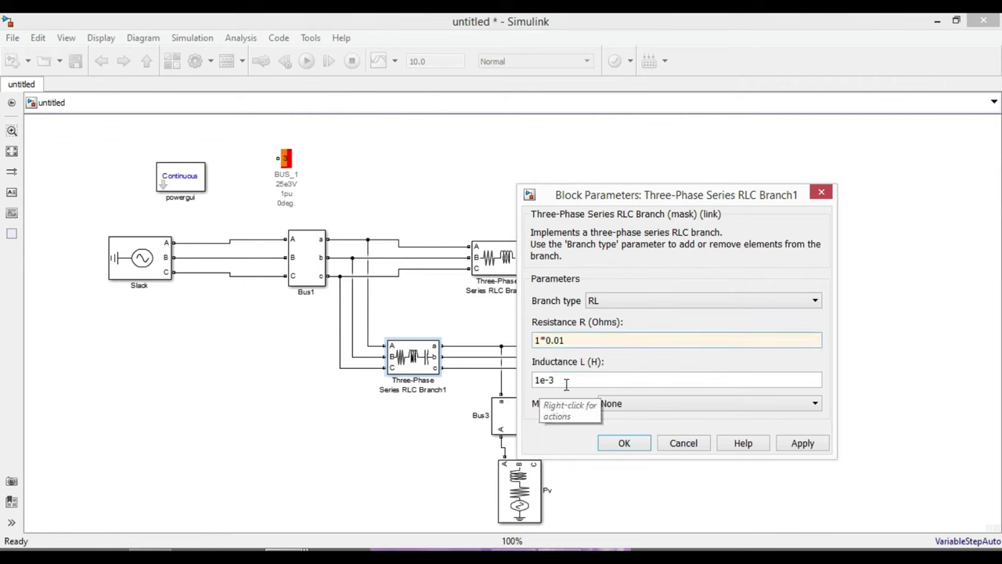
{"action": "double_click", "coordinate": [573, 380]}
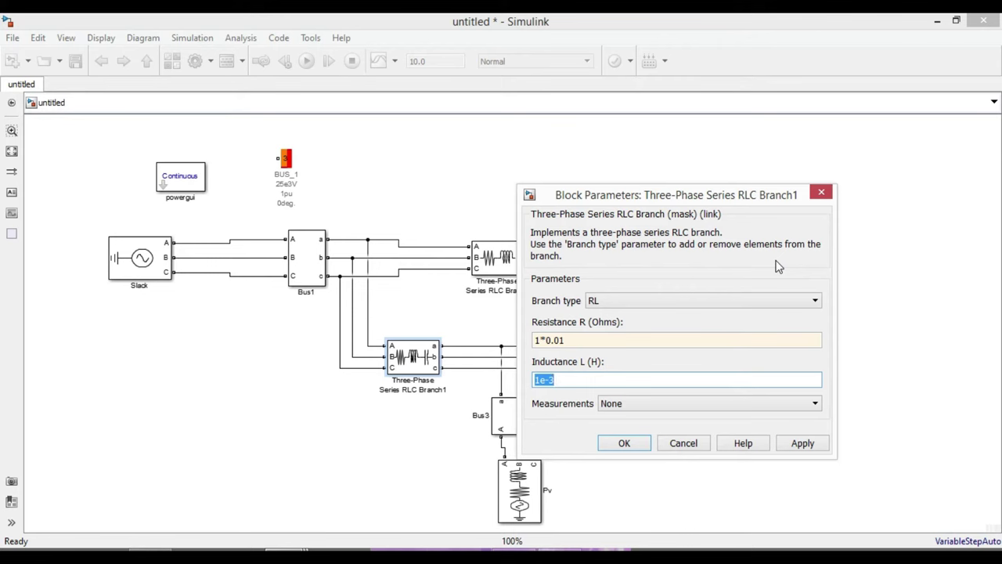
{"action": "type", "text": "0.03/("}
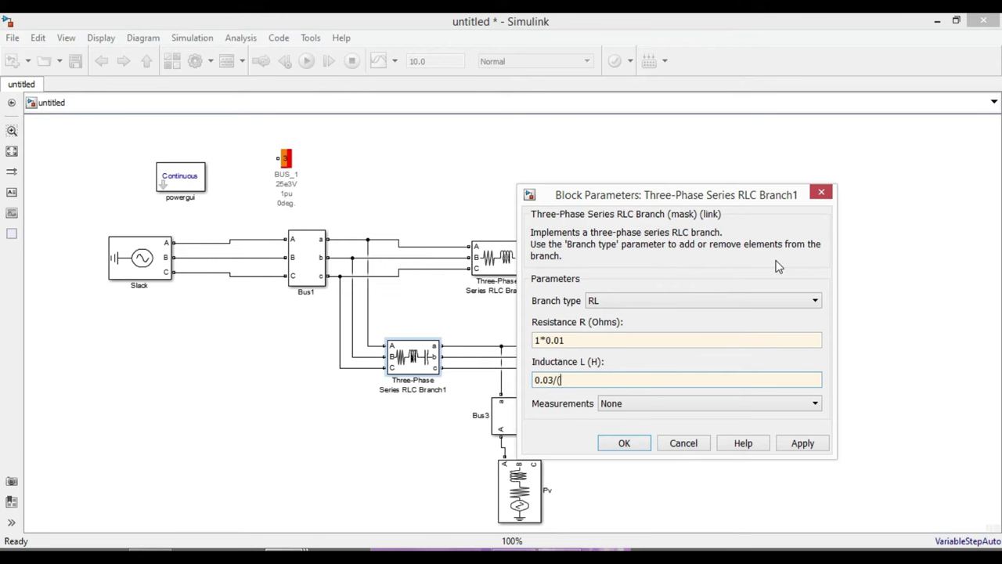
{"action": "type", "text": "2*)"}
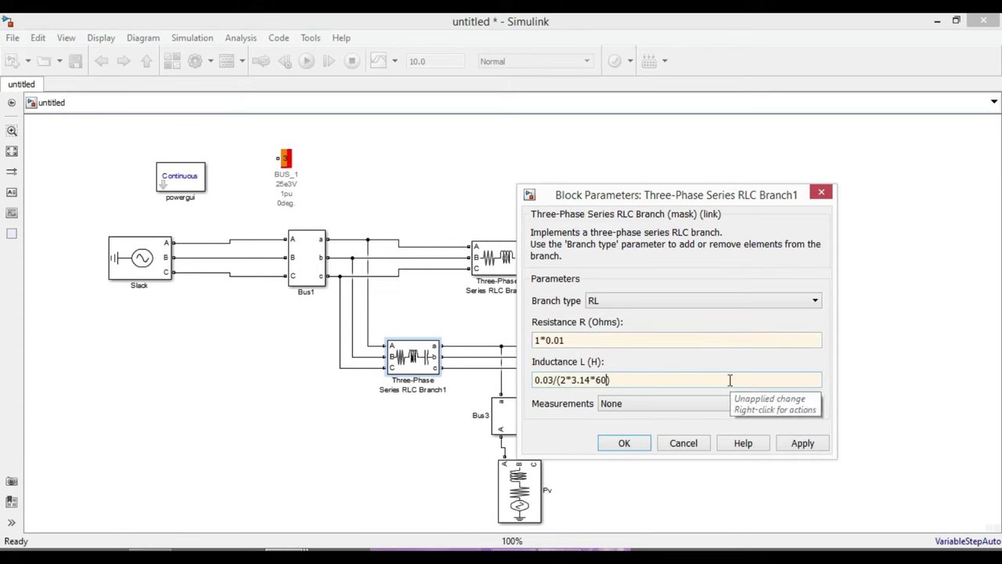
{"action": "left_click", "coordinate": [624, 443]}
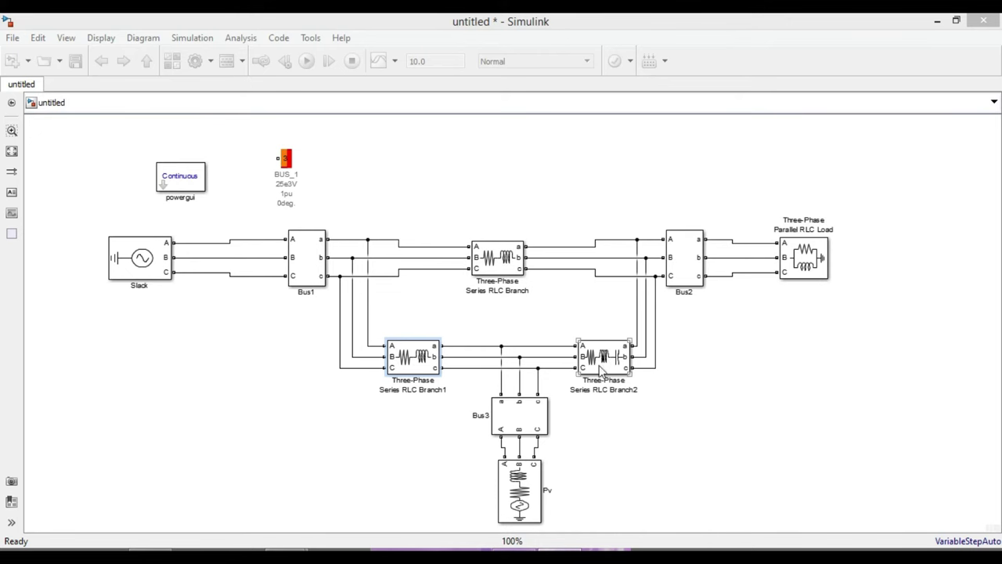
Check the PDF line data and enter R = 0.0125 and L = 0.025/(2*3.14*60) for Branch2
{"action": "left_click", "coordinate": [528, 548]}
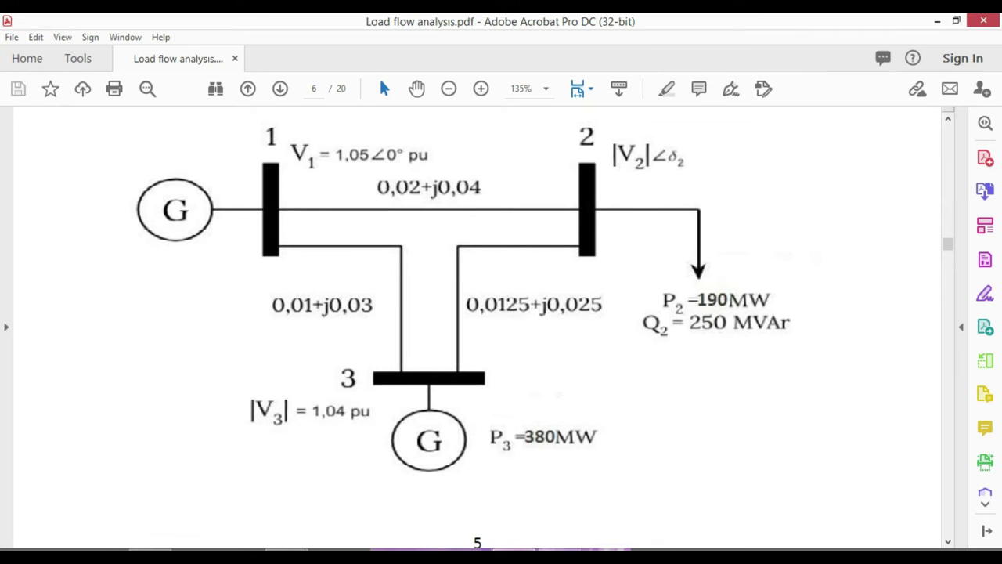
{"action": "left_click", "coordinate": [519, 549]}
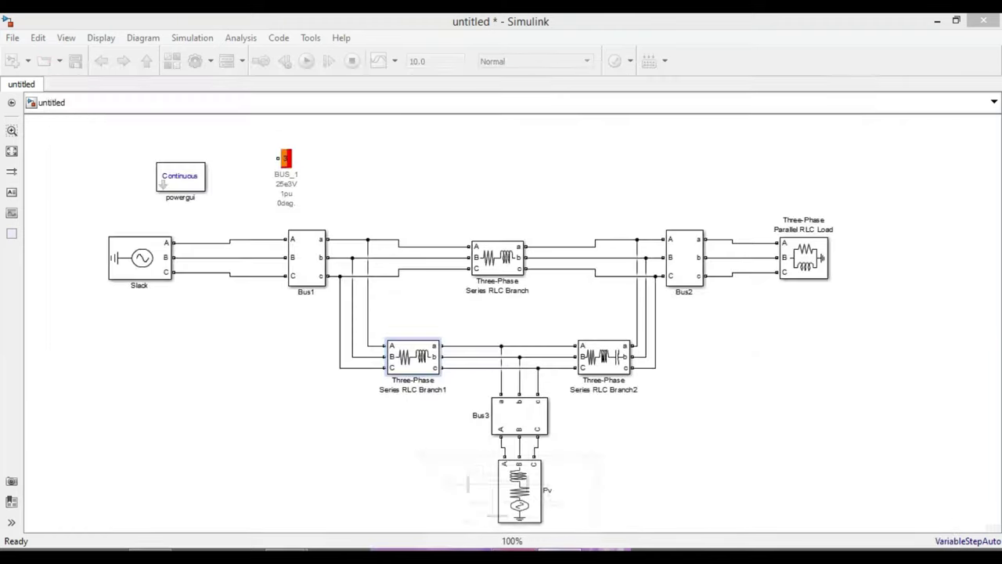
{"action": "double_click", "coordinate": [601, 357]}
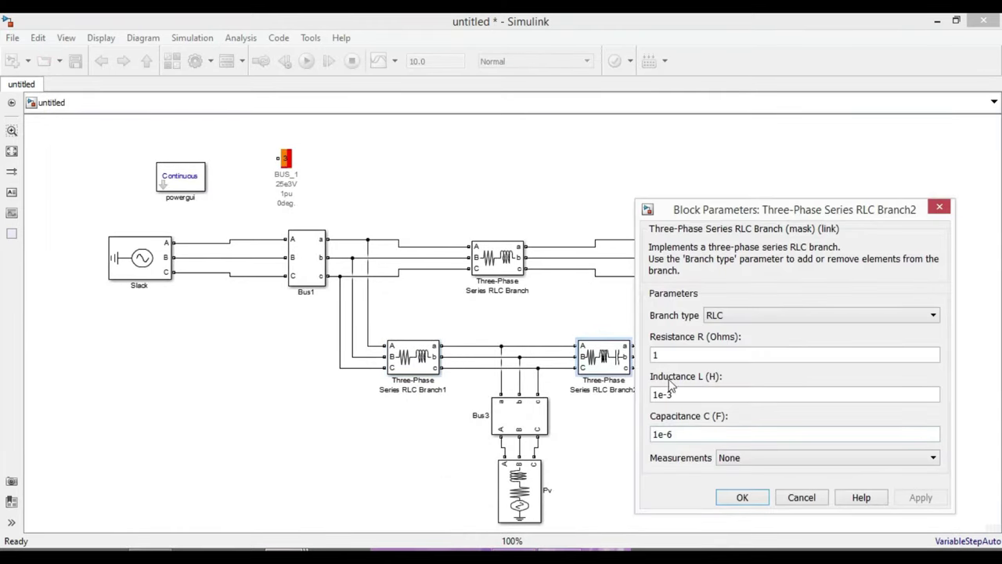
{"action": "double_click", "coordinate": [658, 354]}
{"action": "type", "text": "0.0125"}
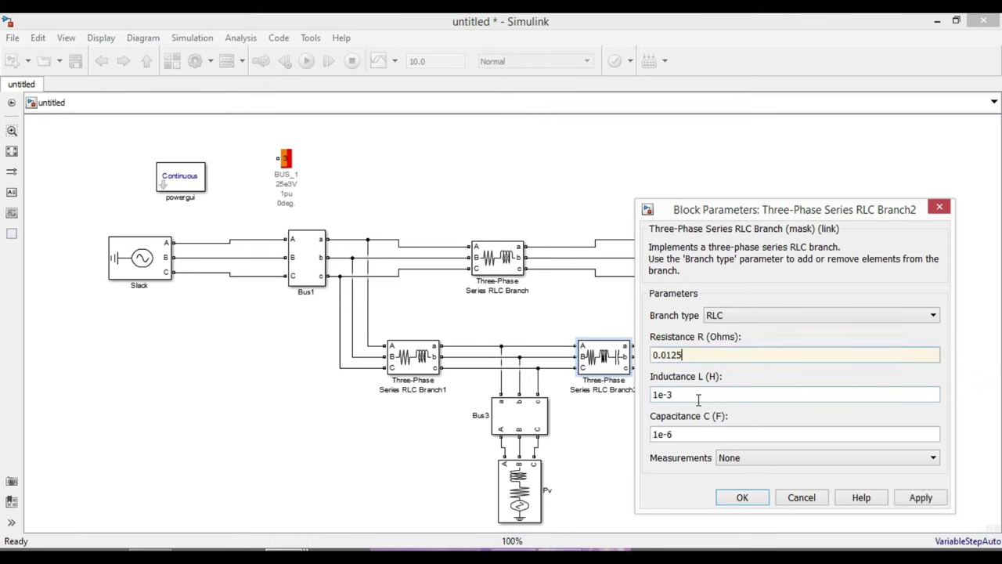
{"action": "double_click", "coordinate": [695, 397]}
{"action": "type", "text": "0"}
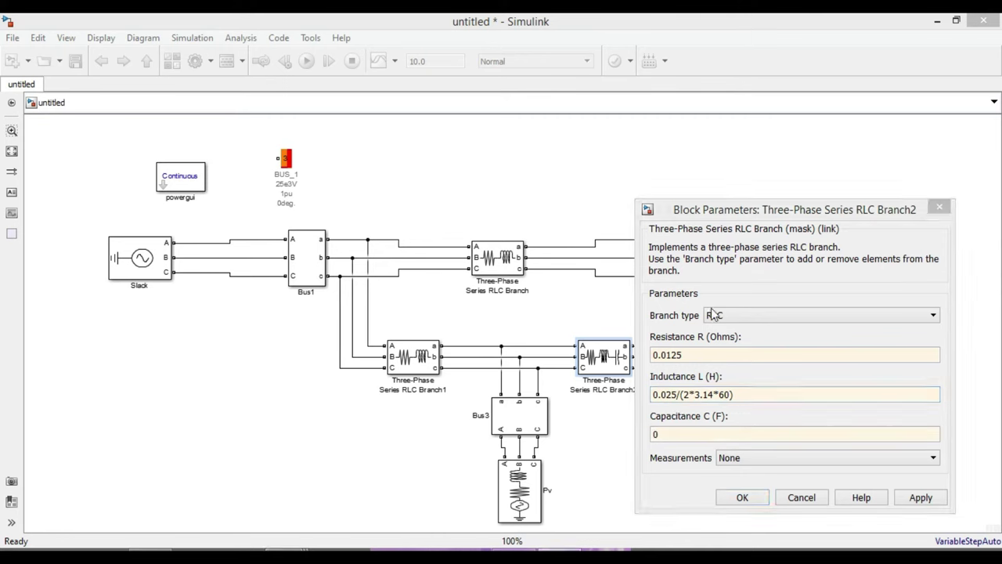
Set Branch2's type to RL and confirm its parameters
{"action": "left_click", "coordinate": [713, 315]}
{"action": "left_click", "coordinate": [714, 376]}
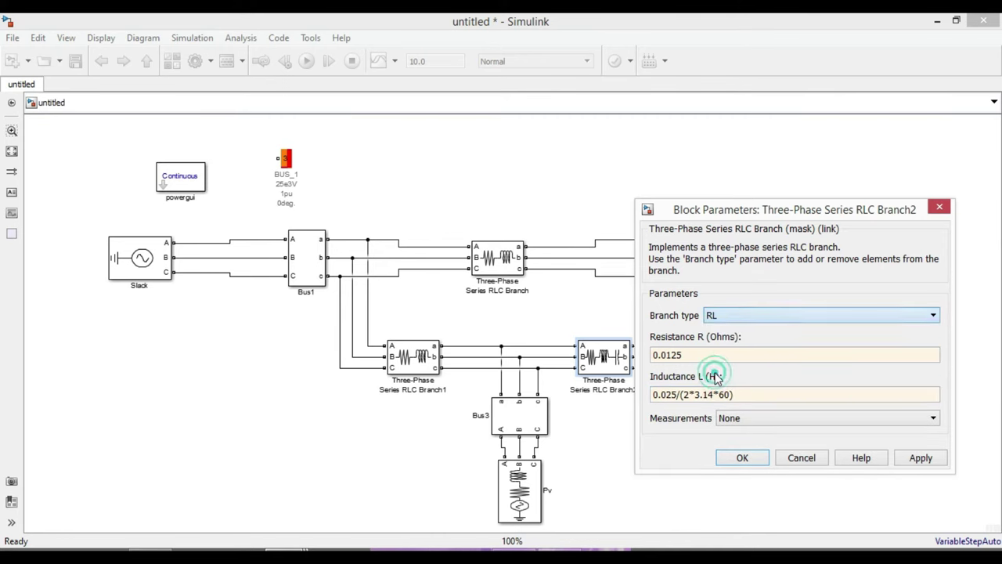
{"action": "left_click", "coordinate": [742, 458]}
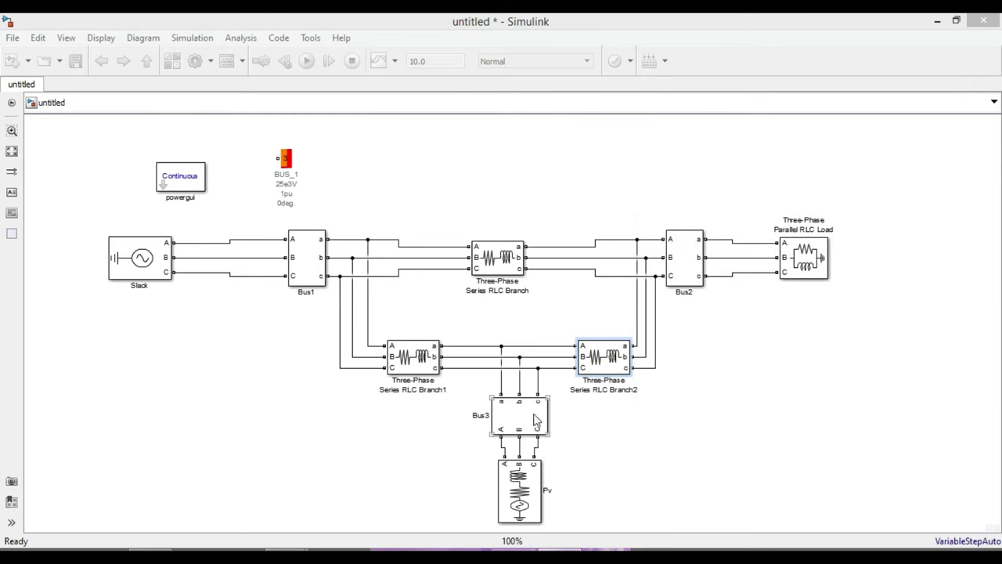
{"action": "left_click", "coordinate": [519, 487]}
Make the Pv source a PV generator with 380e6 W active power, checked against the PDF
{"action": "double_click", "coordinate": [519, 487]}
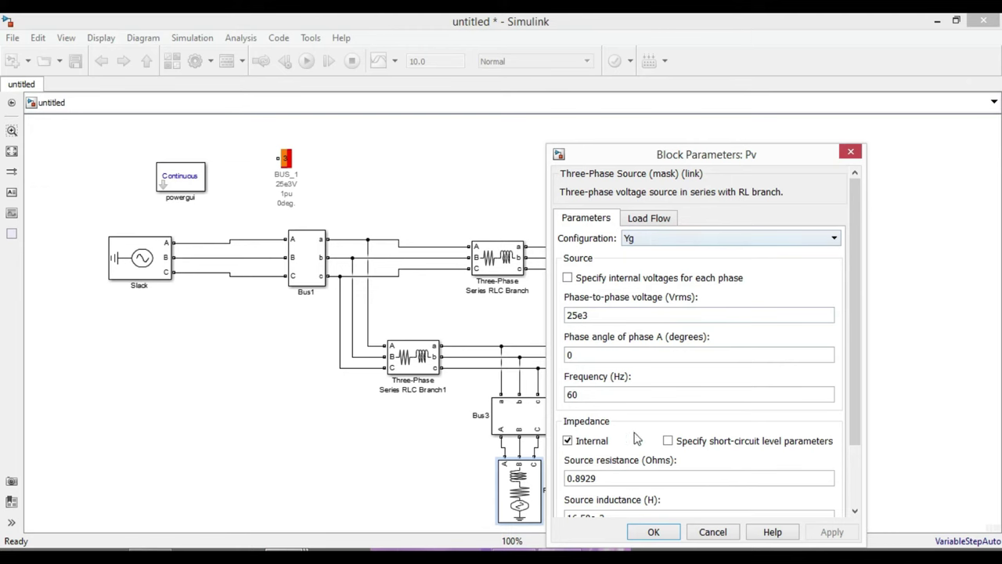
{"action": "left_click", "coordinate": [645, 219]}
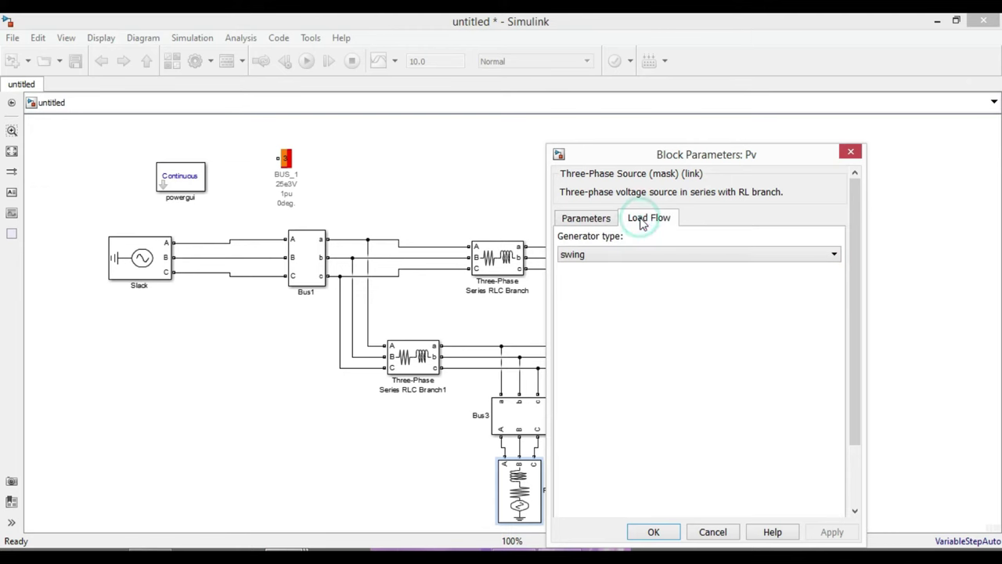
{"action": "left_click", "coordinate": [576, 256]}
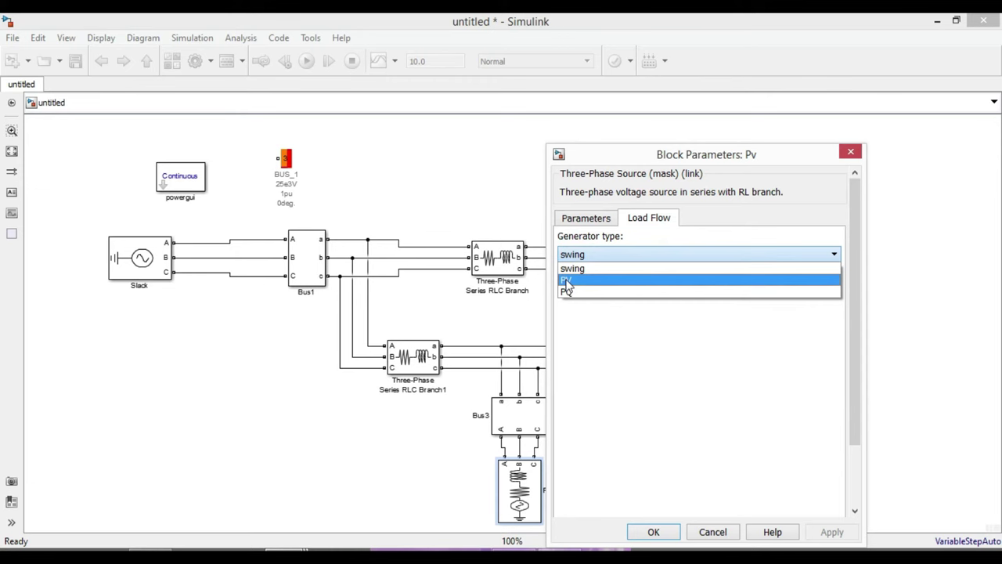
{"action": "left_click", "coordinate": [567, 282]}
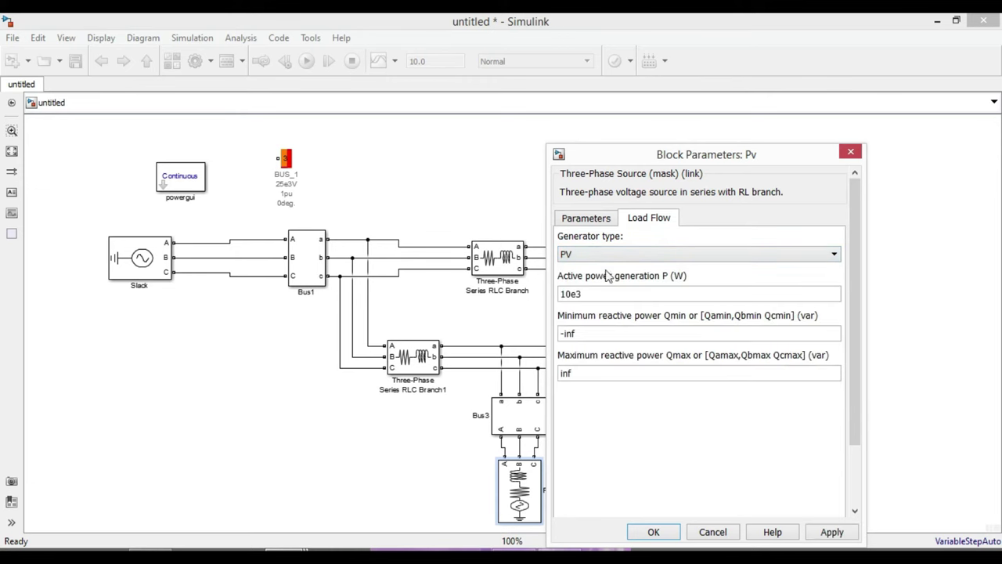
{"action": "double_click", "coordinate": [570, 294]}
{"action": "type", "text": "e3"}
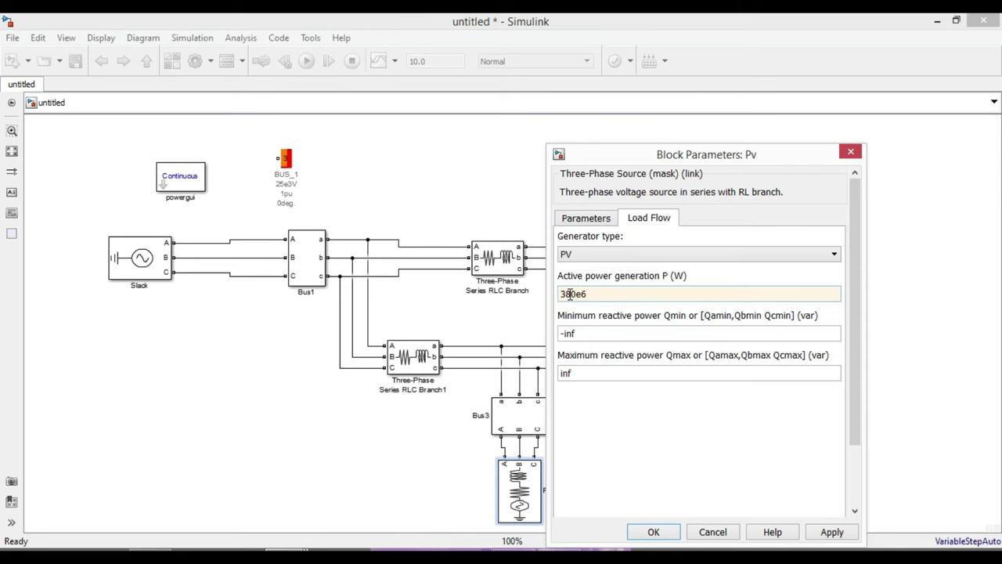
{"action": "key", "text": "alt+Tab"}
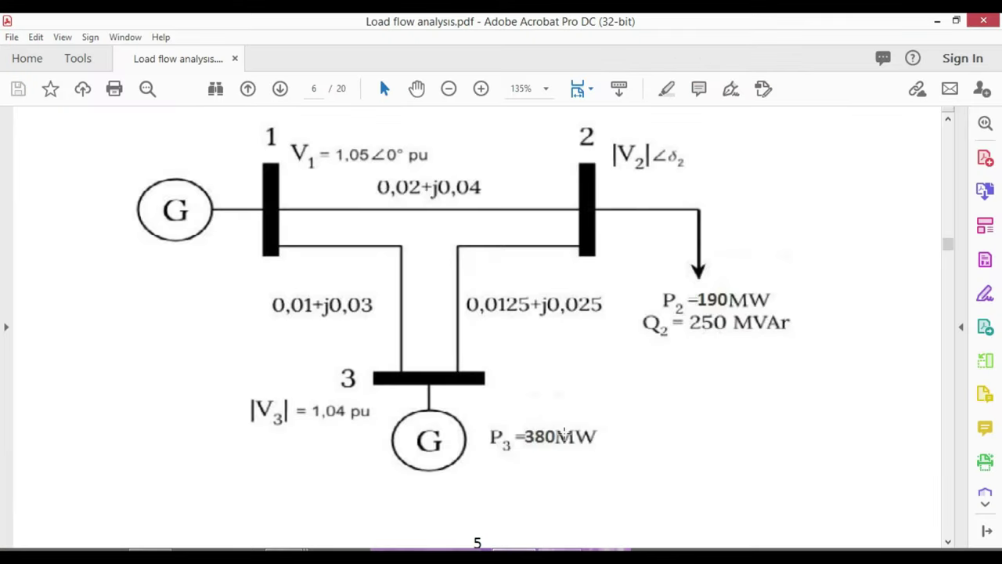
{"action": "key", "text": "alt+Tab"}
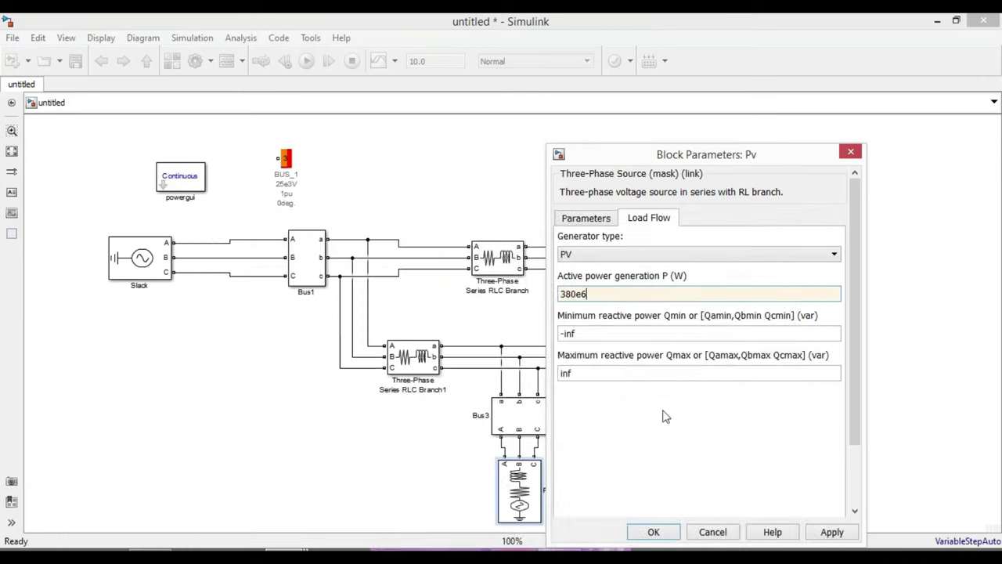
Keep Yg, set the source voltage to 10e3 V, turn off internal impedance and apply
{"action": "left_click", "coordinate": [586, 218]}
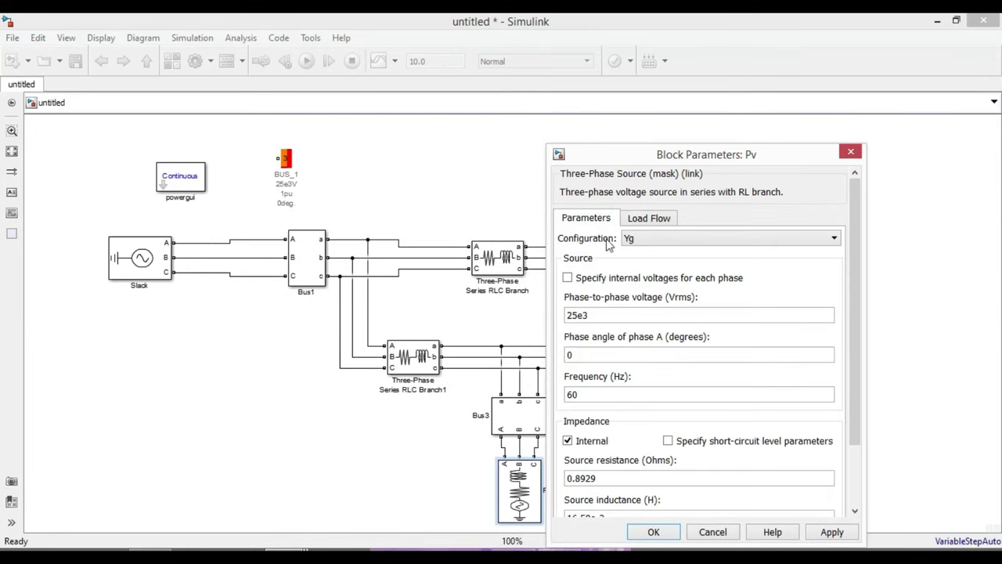
{"action": "left_click", "coordinate": [656, 239]}
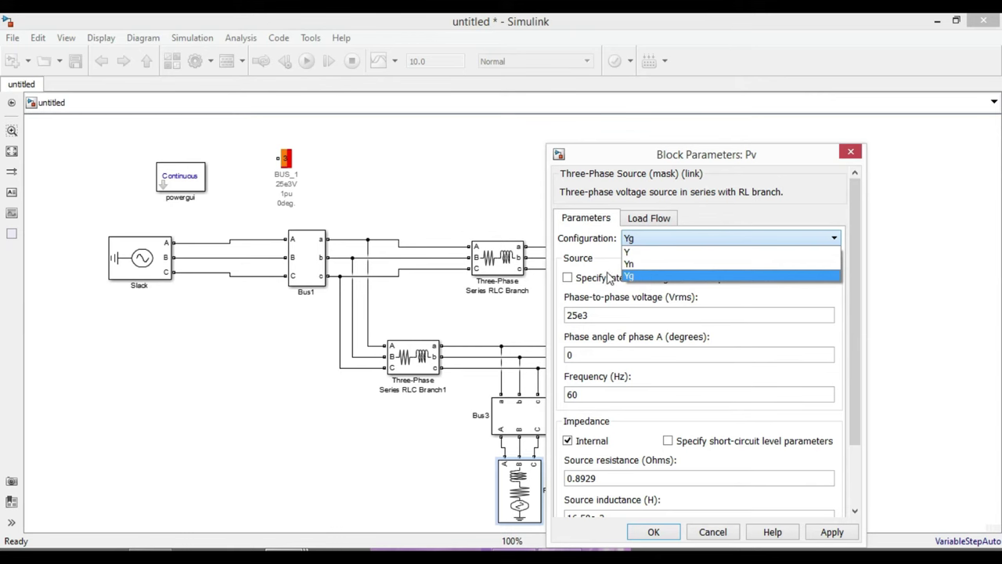
{"action": "left_click", "coordinate": [570, 250]}
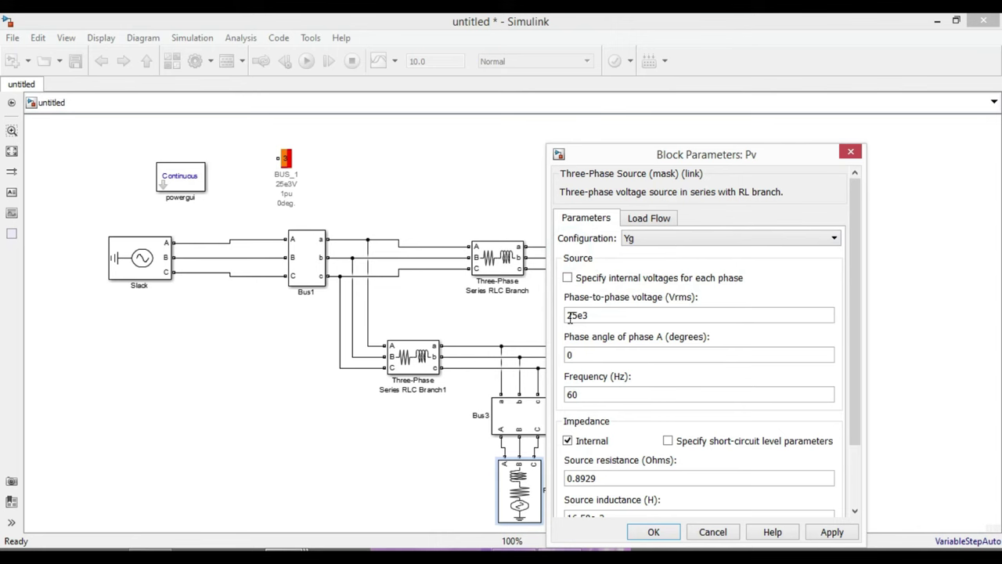
{"action": "mouse_move", "coordinate": [565, 315]}
{"action": "left_mouse_down"}
{"action": "mouse_move", "coordinate": [589, 314]}
{"action": "mouse_move", "coordinate": [573, 315]}
{"action": "left_mouse_up"}
{"action": "left_click", "coordinate": [578, 314]}
{"action": "key", "text": "BackSpace"}
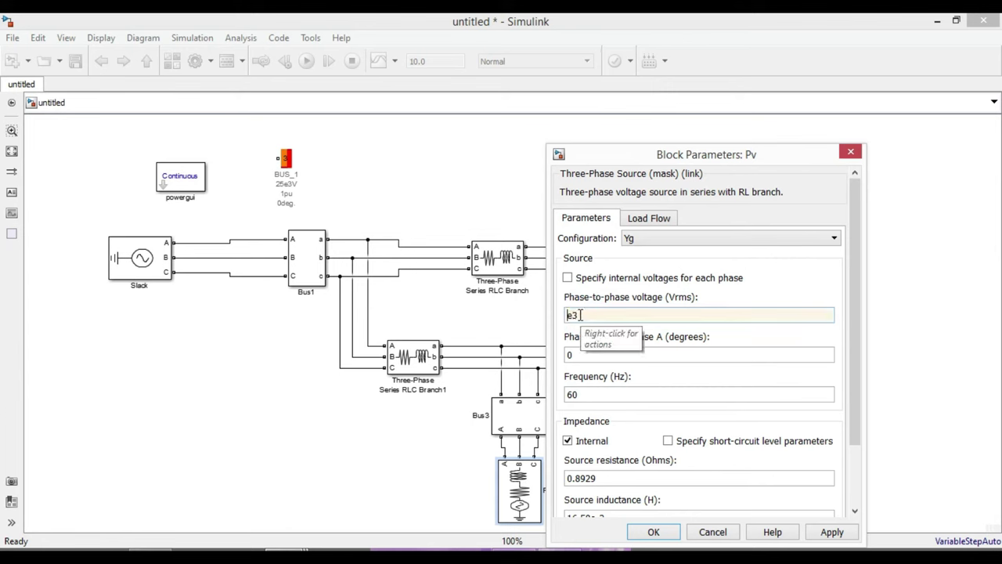
{"action": "double_click", "coordinate": [596, 356]}
{"action": "double_click", "coordinate": [595, 394]}
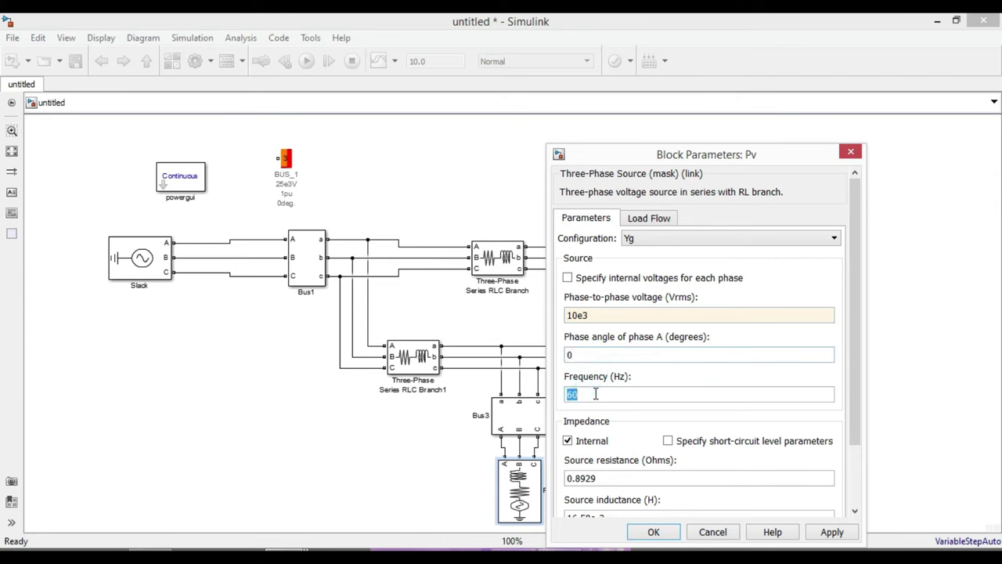
{"action": "scroll", "coordinate": [612, 450], "scroll_direction": "down", "scroll_amount": 3}
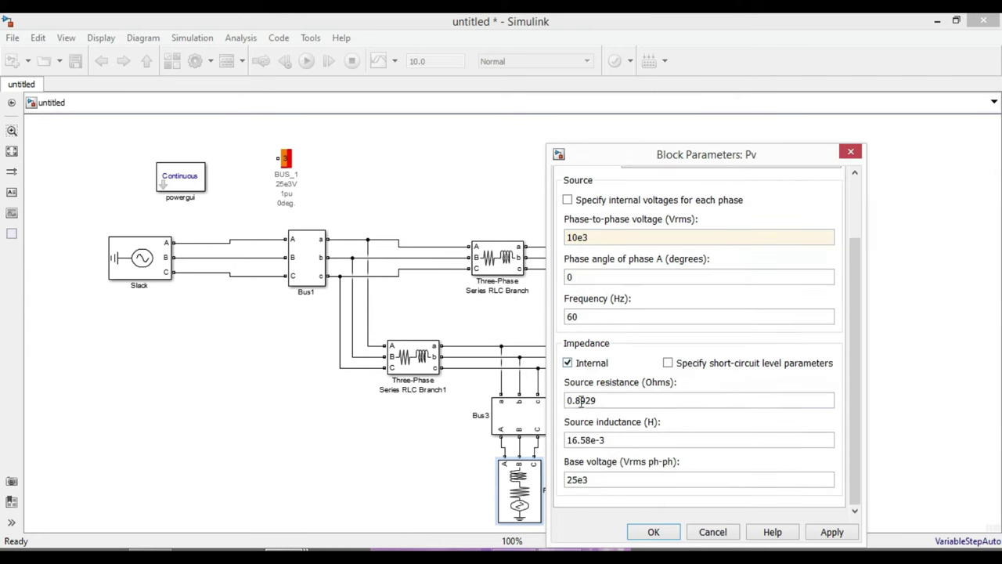
{"action": "left_click", "coordinate": [569, 364]}
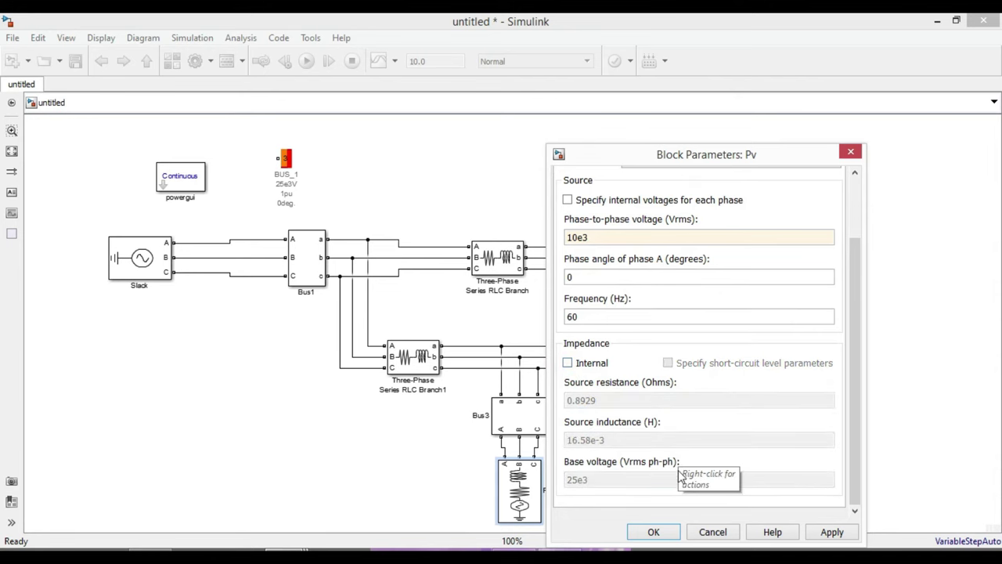
{"action": "left_click", "coordinate": [653, 531]}
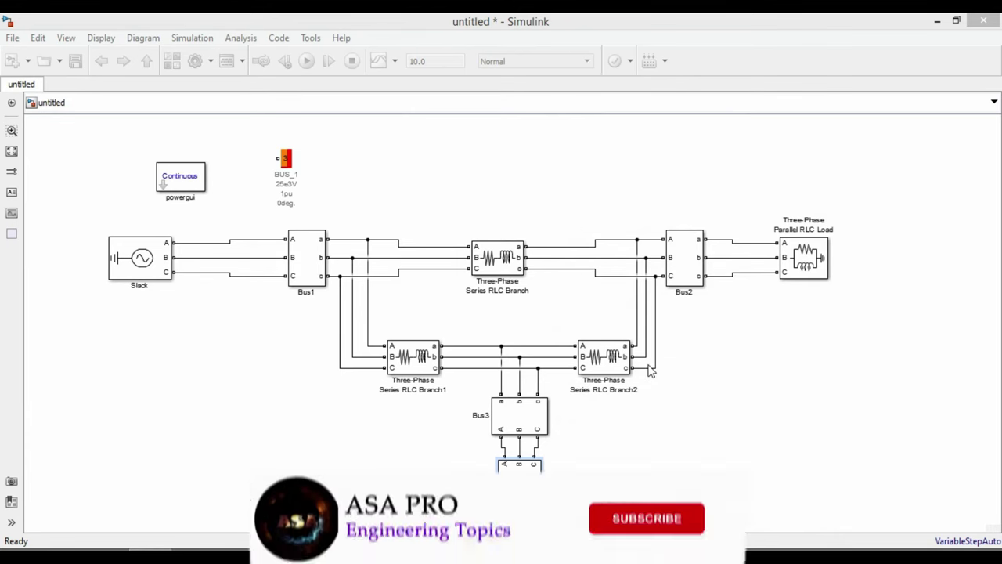
Attach BUS_1 to Bus1's line and place a bus copy below the top branch wired near Bus2
{"action": "left_click", "coordinate": [285, 159]}
{"action": "left_click_drag", "start_coordinate": [284, 158], "coordinate": [345, 238]}
{"action": "left_click", "coordinate": [363, 164]}
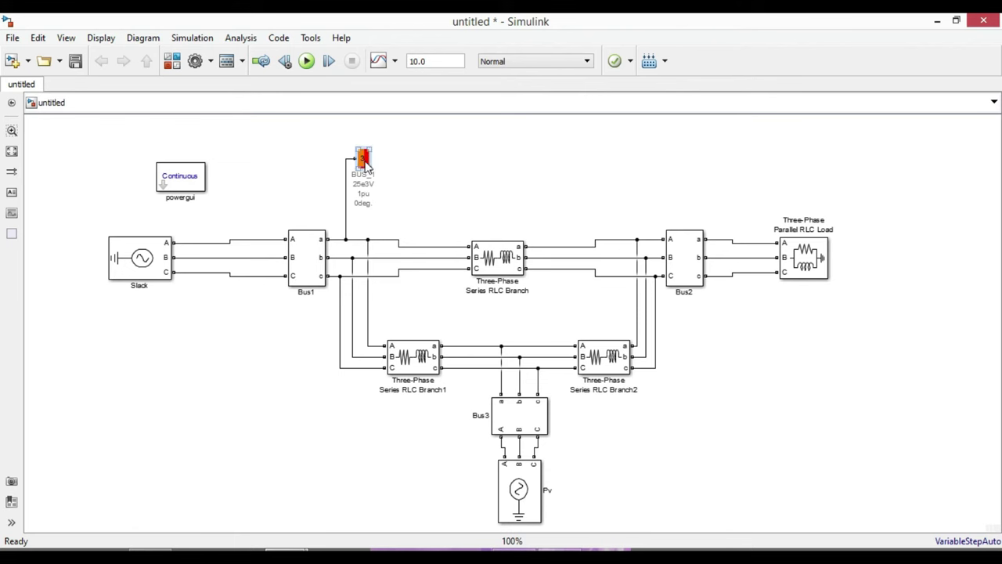
{"action": "left_click_drag", "start_coordinate": [365, 162], "coordinate": [551, 299]}
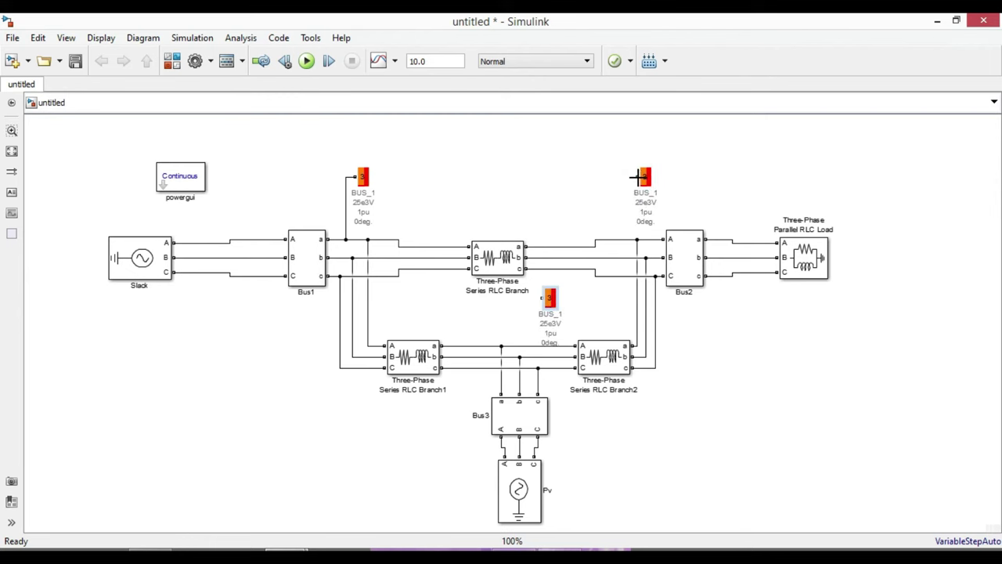
{"action": "left_click_drag", "start_coordinate": [634, 177], "coordinate": [623, 239]}
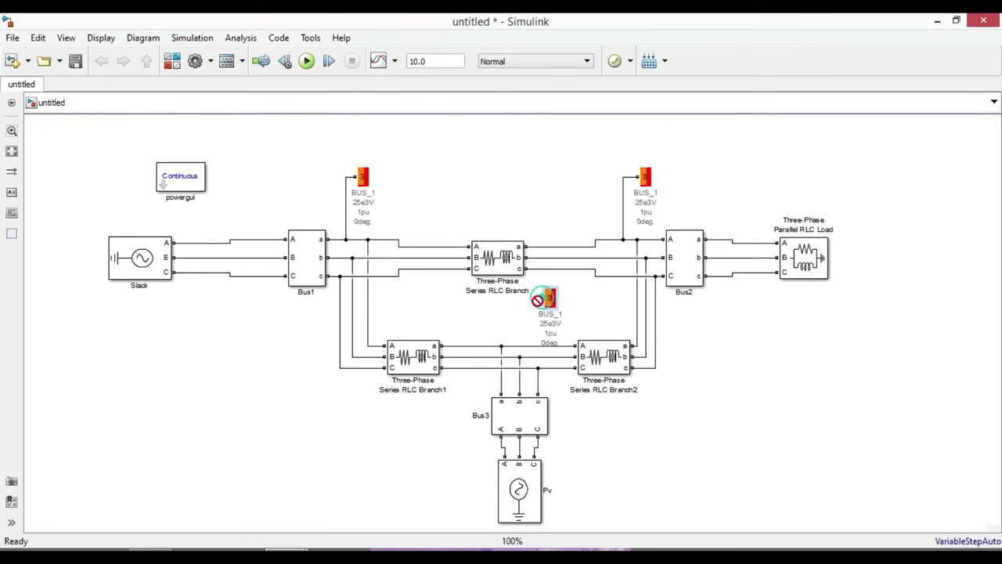
{"action": "left_click_drag", "start_coordinate": [551, 297], "coordinate": [517, 341]}
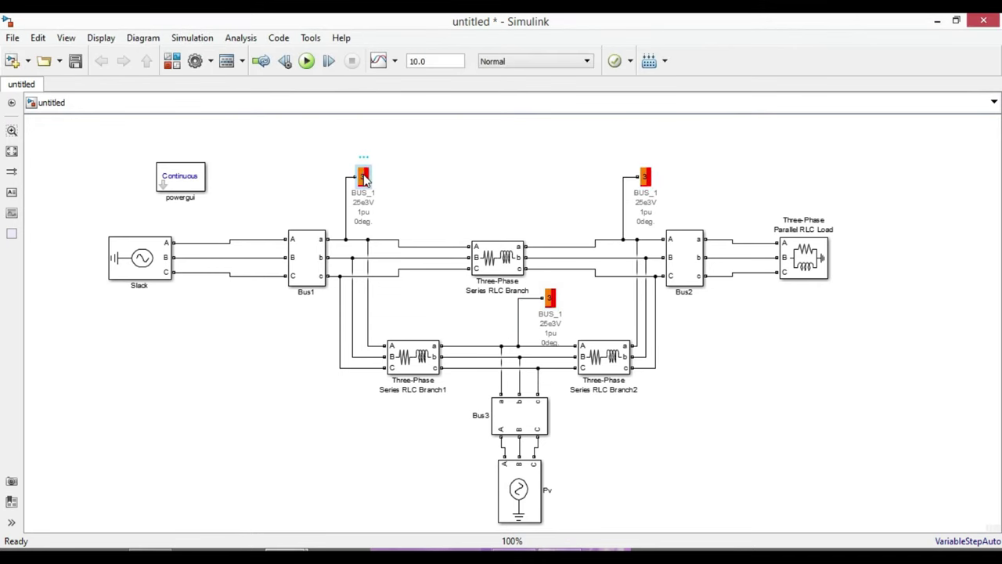
Give the upper-left BUS_1 a 10e3 V base voltage and 1.05 pu swing bus voltage
{"action": "double_click", "coordinate": [362, 177]}
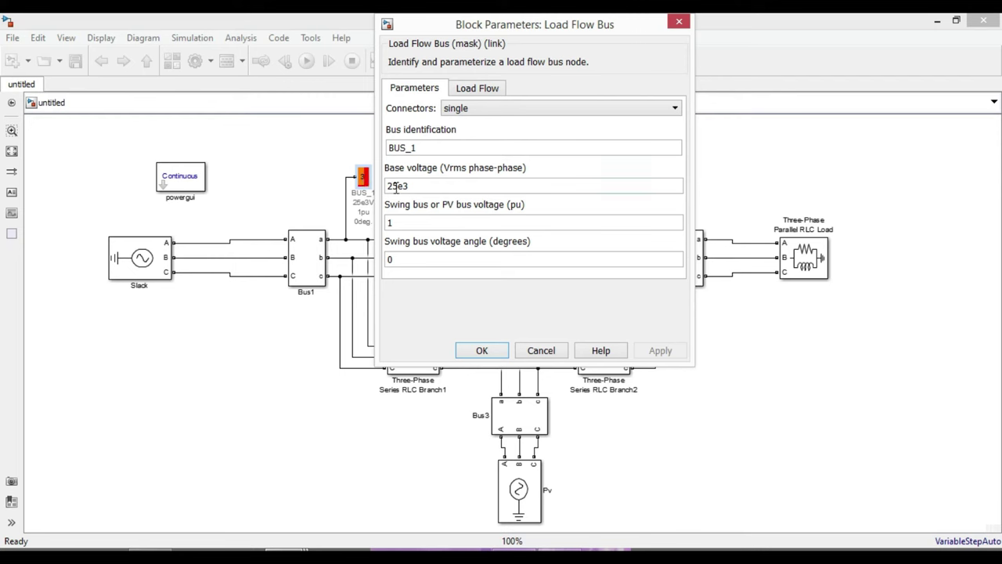
{"action": "left_click", "coordinate": [398, 185]}
{"action": "left_click_drag", "start_coordinate": [387, 186], "coordinate": [397, 187]}
{"action": "type", "text": "1"}
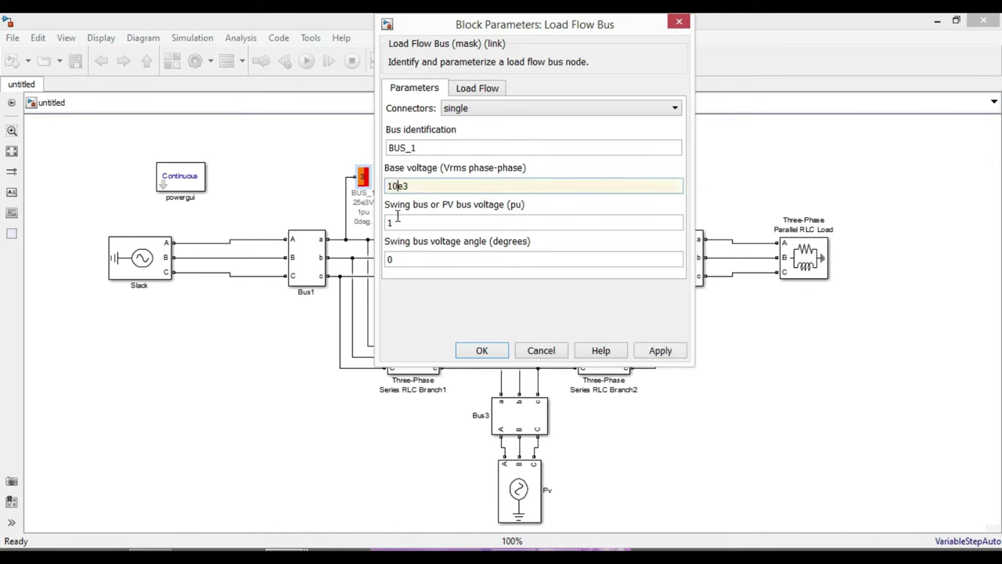
{"action": "type", "text": "0"}
{"action": "left_click", "coordinate": [407, 223]}
{"action": "left_click_drag", "start_coordinate": [399, 222], "coordinate": [387, 222]}
{"action": "type", "text": "1"}
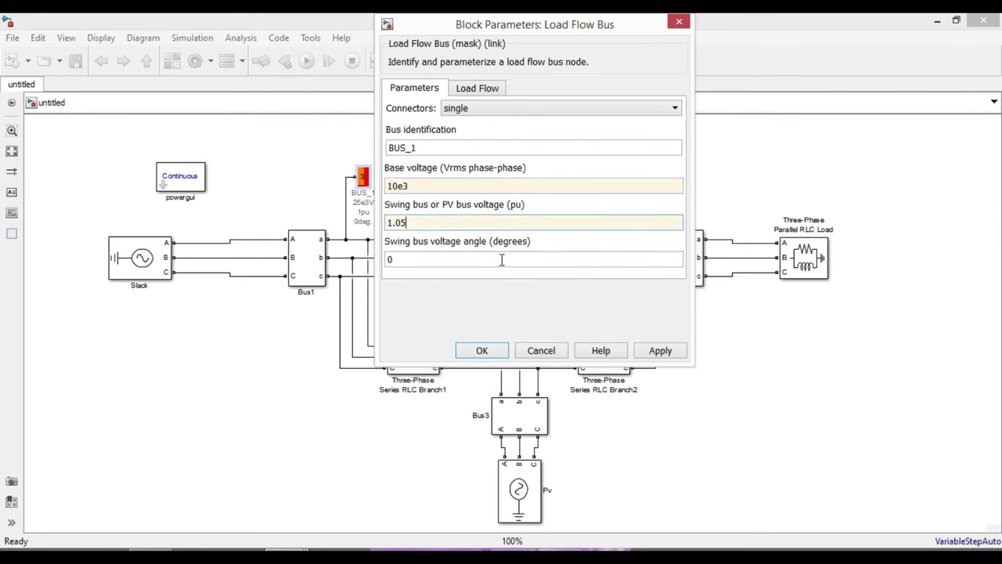
{"action": "double_click", "coordinate": [411, 259]}
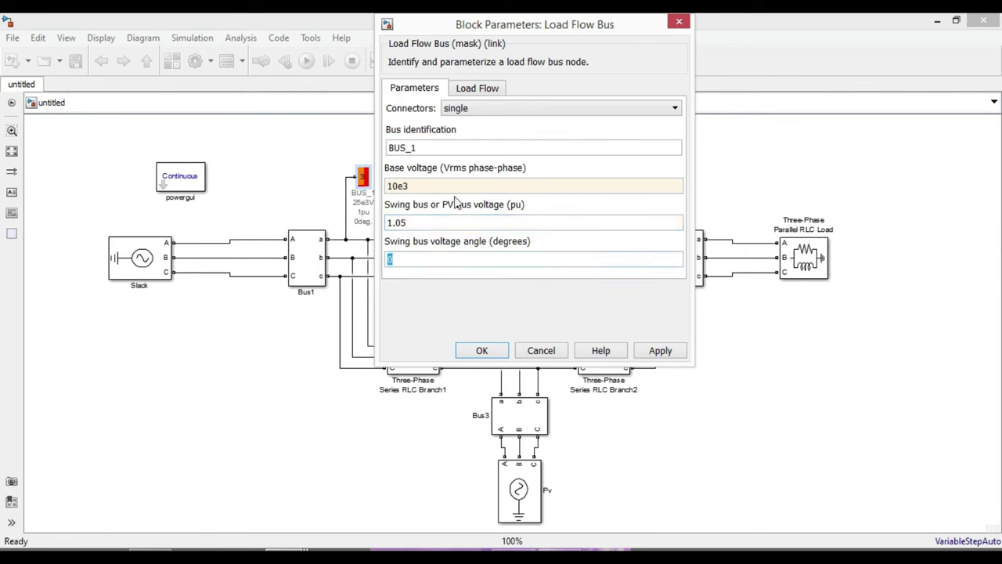
Rename the upper-right bus block to BUS_2 with a 10e3 V base voltage
{"action": "left_click", "coordinate": [481, 350]}
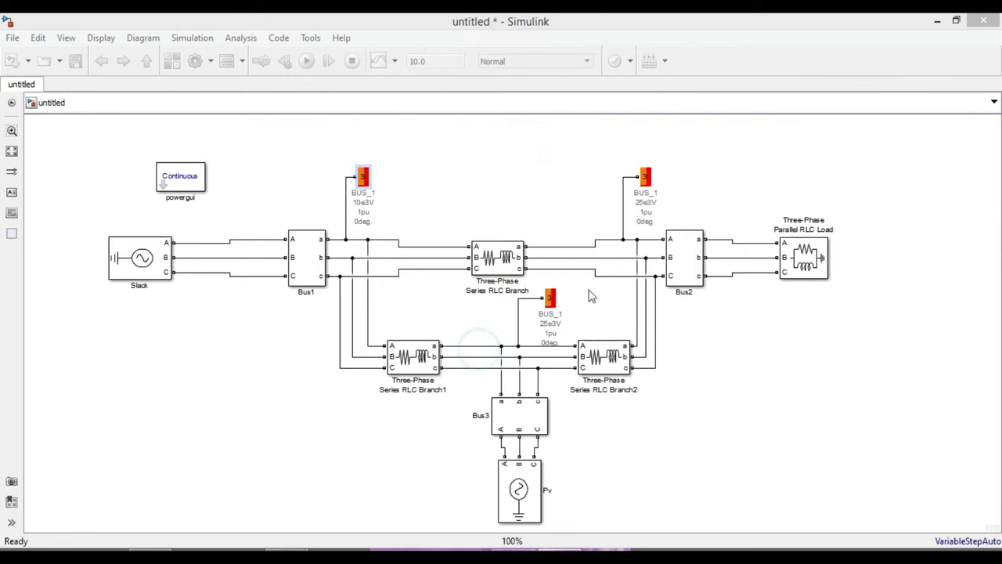
{"action": "left_click", "coordinate": [645, 180]}
{"action": "double_click", "coordinate": [646, 180]}
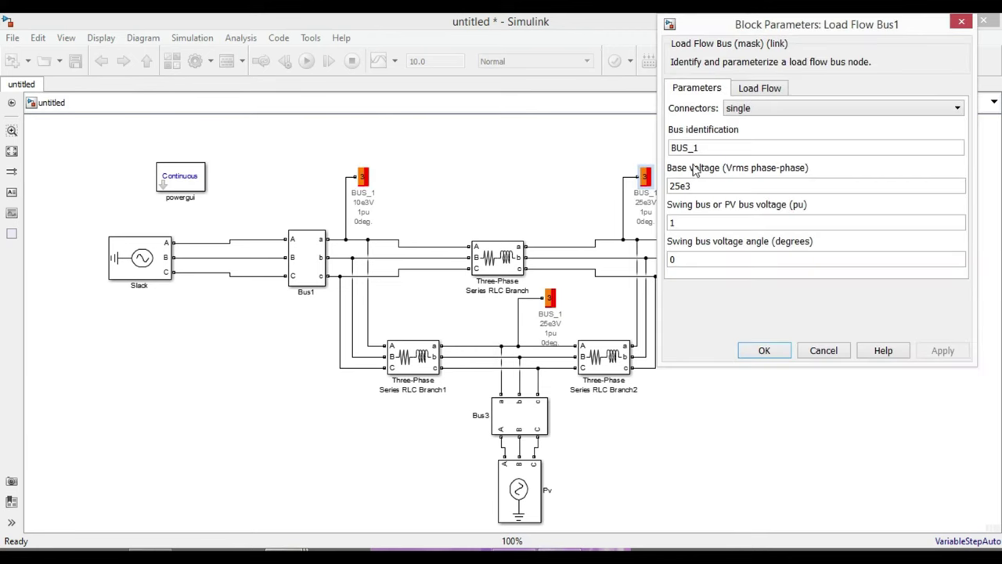
{"action": "double_click", "coordinate": [709, 147]}
{"action": "left_click", "coordinate": [712, 147]}
{"action": "key", "text": "BackSpace"}
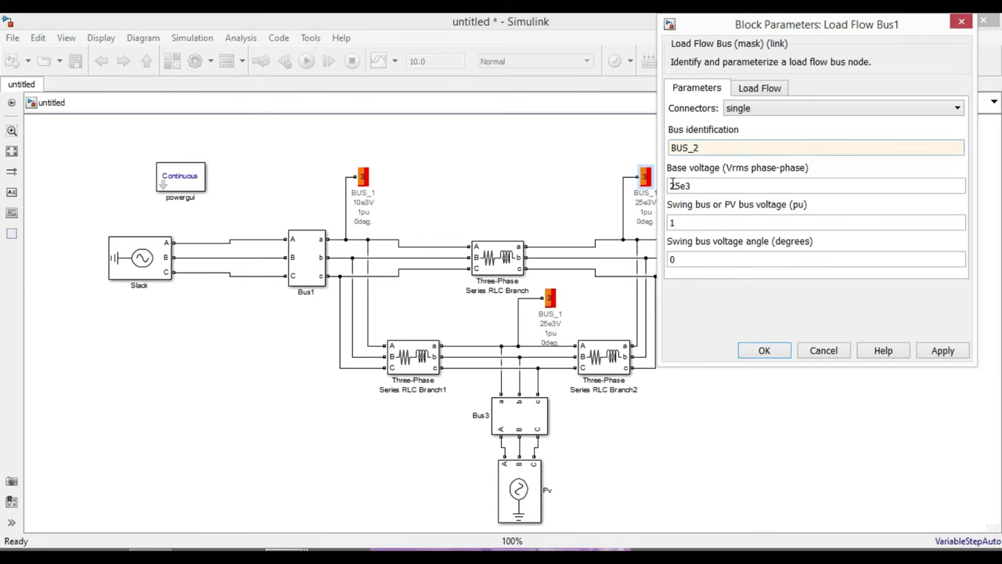
{"action": "left_click_drag", "start_coordinate": [672, 185], "coordinate": [681, 186]}
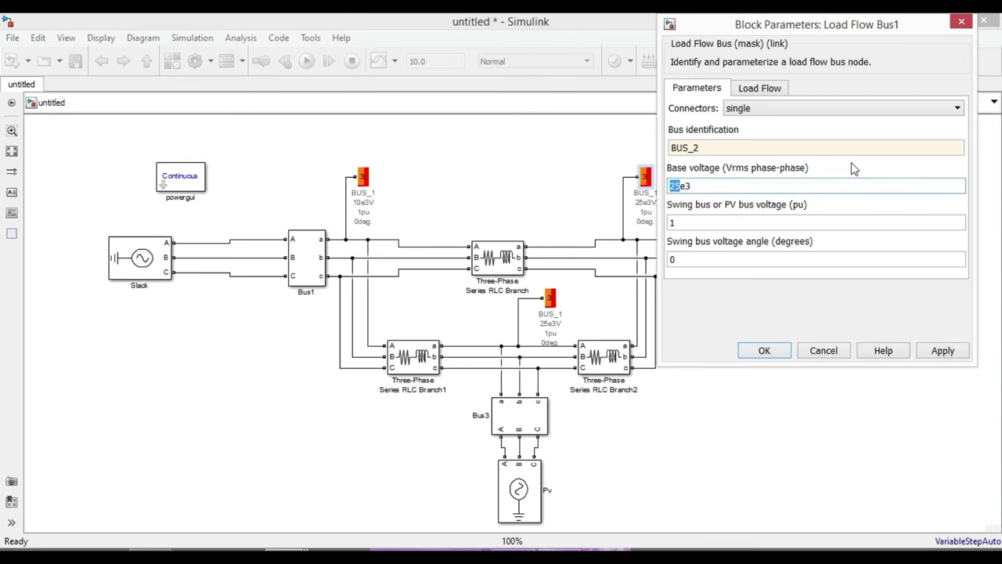
{"action": "type", "text": "10"}
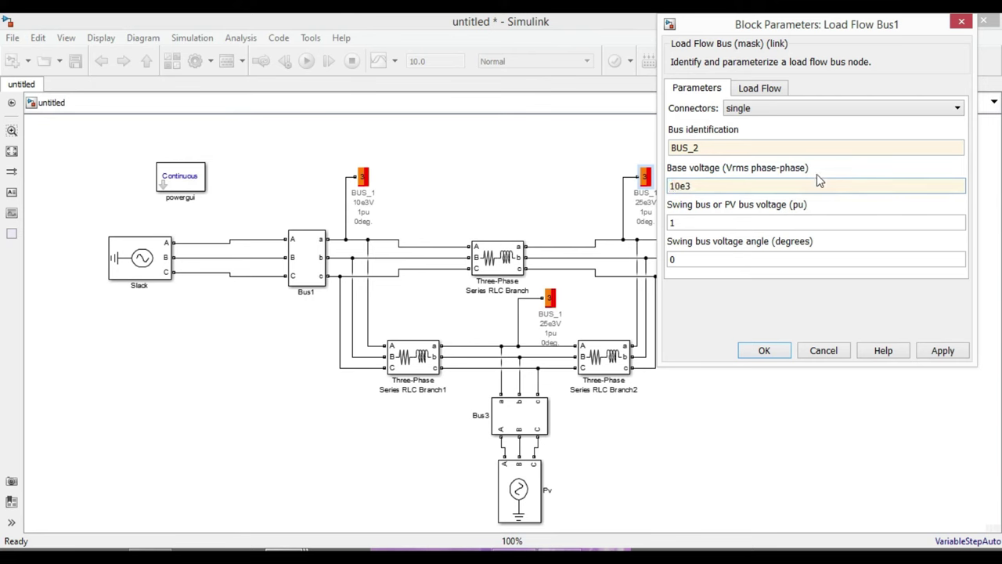
{"action": "double_click", "coordinate": [673, 222]}
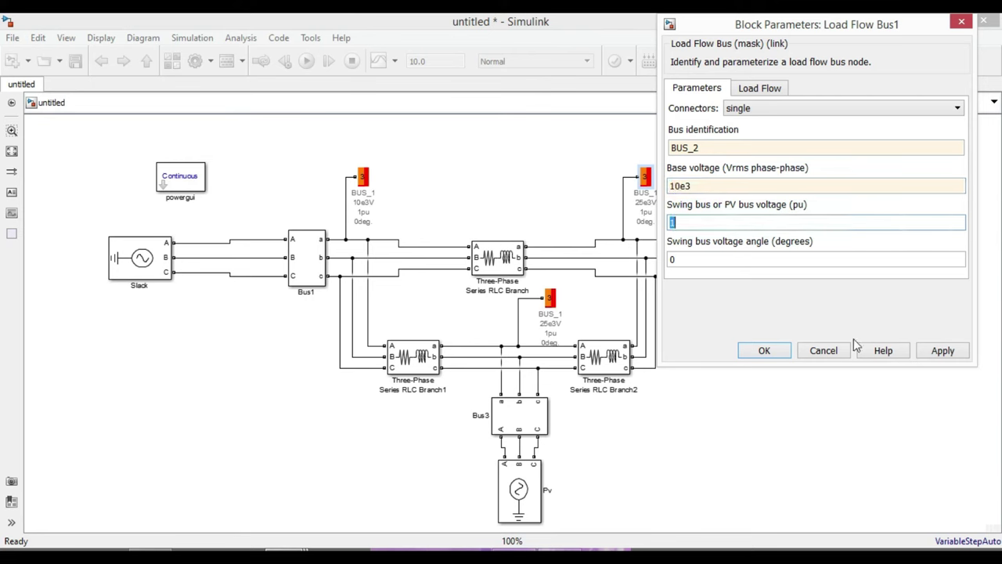
{"action": "left_click", "coordinate": [766, 349]}
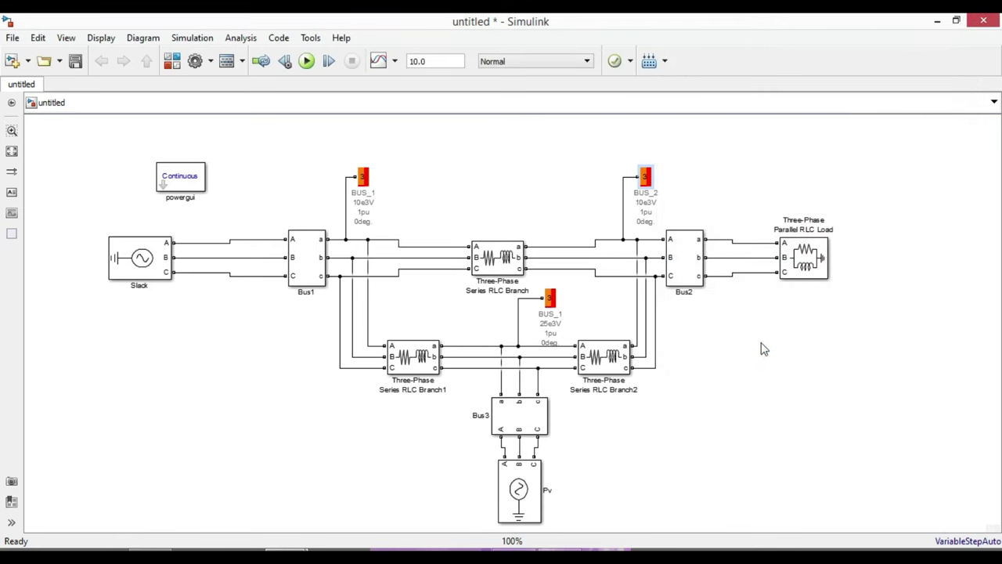
Rename the remaining bus block to BUS_3 with a 10e3 V base and 1.04 pu voltage
{"action": "left_click", "coordinate": [551, 298]}
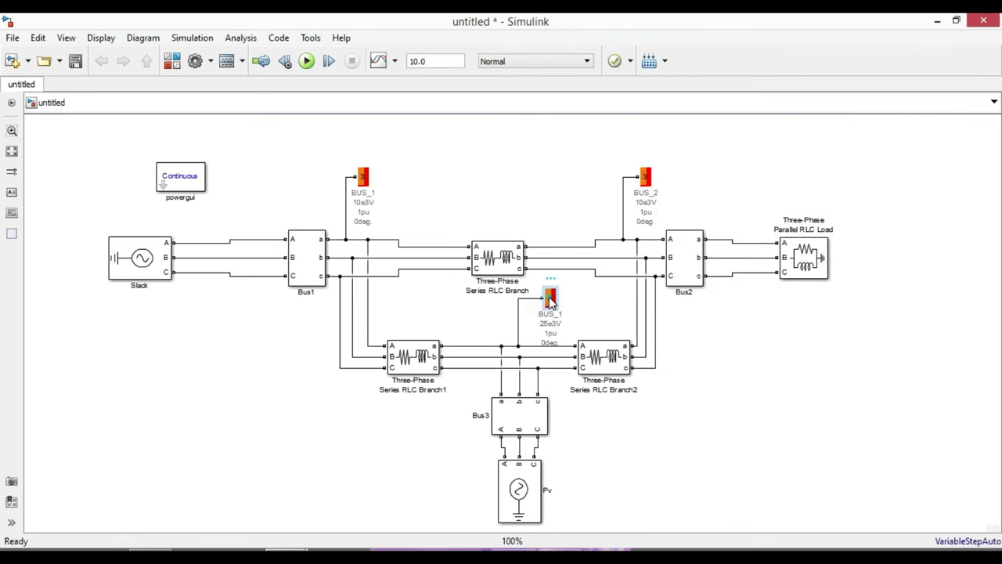
{"action": "double_click", "coordinate": [551, 298]}
{"action": "left_click", "coordinate": [624, 256]}
{"action": "key", "text": "BackSpace"}
{"action": "type", "text": "3"}
{"action": "double_click", "coordinate": [586, 294]}
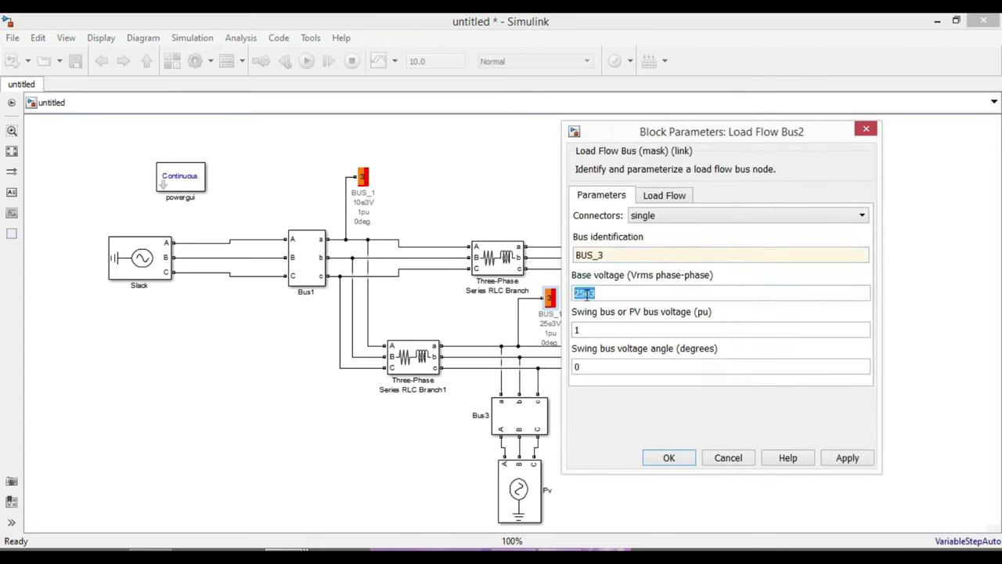
{"action": "left_click_drag", "start_coordinate": [578, 294], "coordinate": [581, 294]}
{"action": "type", "text": "10"}
{"action": "left_click", "coordinate": [600, 328]}
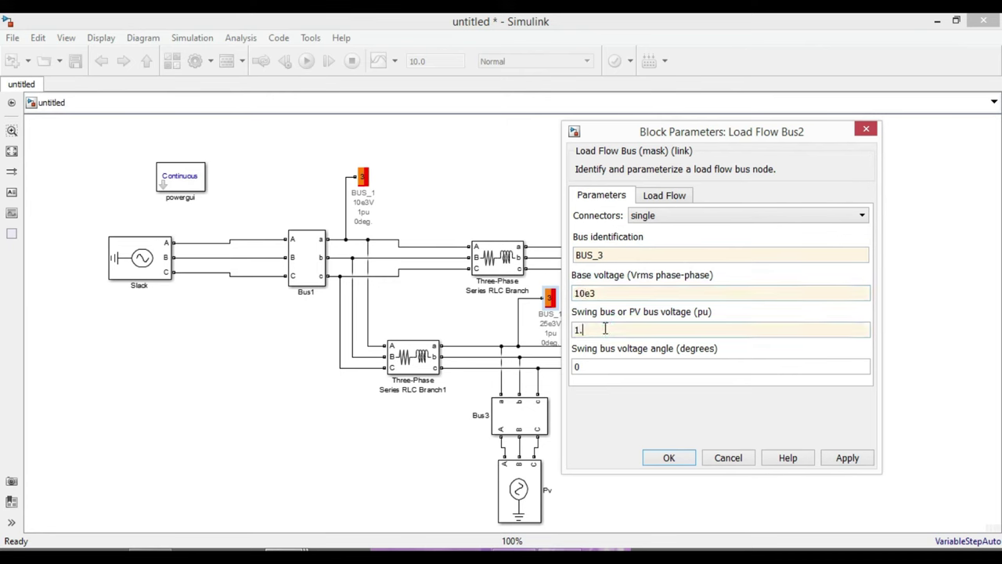
{"action": "type", "text": ".04"}
{"action": "left_click", "coordinate": [670, 457]}
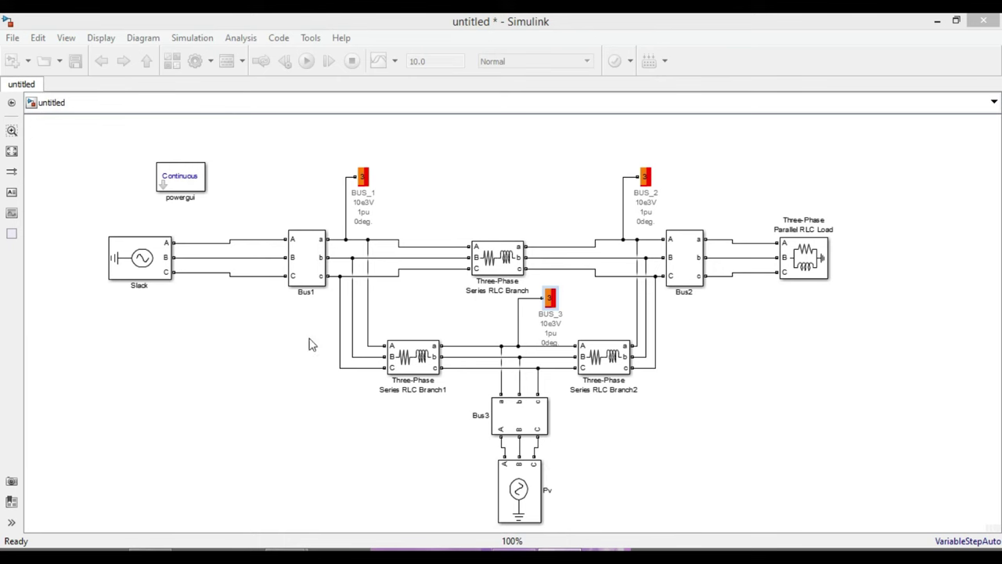
Save the model as Loadflow in Documents
{"action": "left_click", "coordinate": [12, 38]}
{"action": "left_click", "coordinate": [47, 144]}
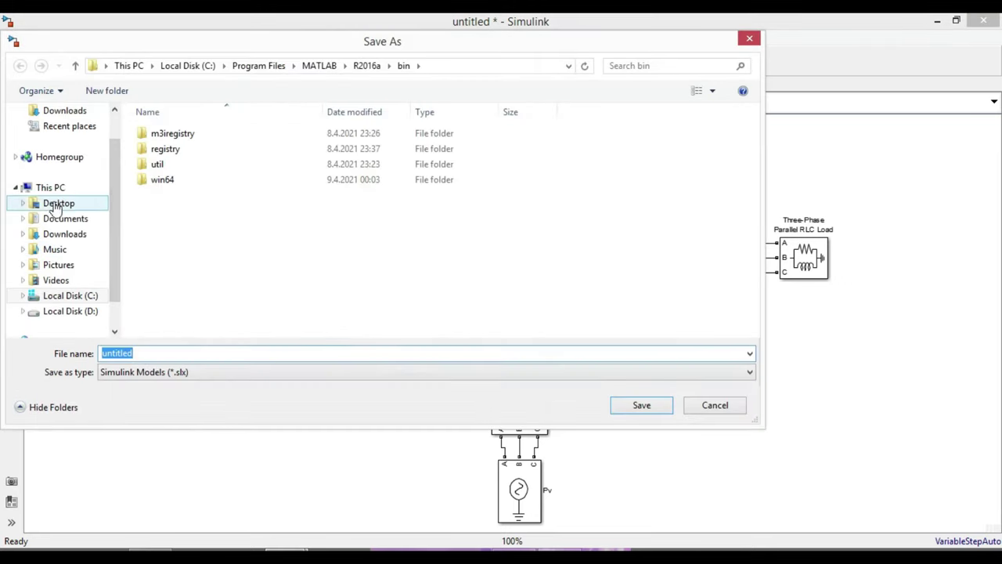
{"action": "left_click", "coordinate": [65, 218]}
{"action": "left_click", "coordinate": [290, 349]}
{"action": "type", "text": "L"}
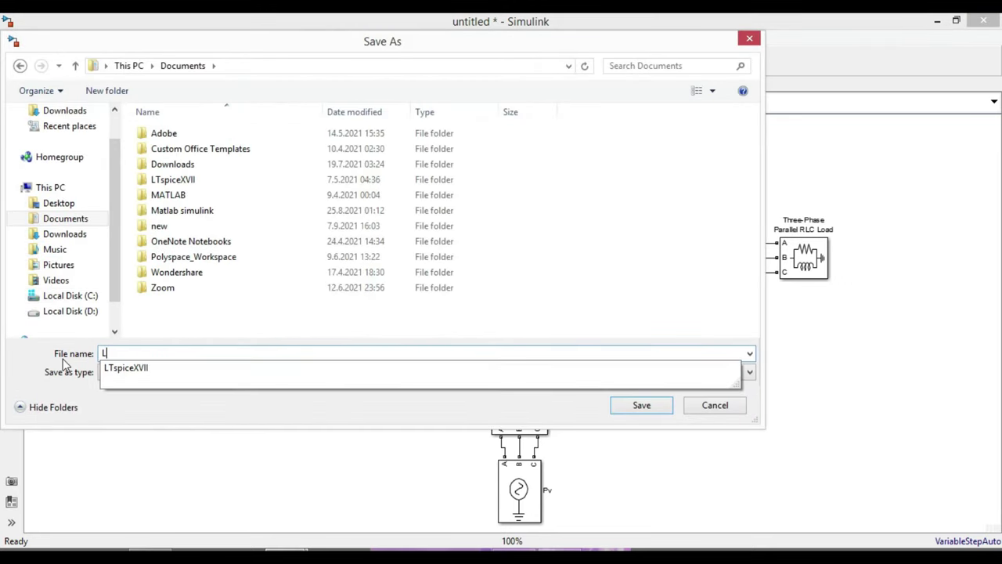
{"action": "type", "text": "oadflow"}
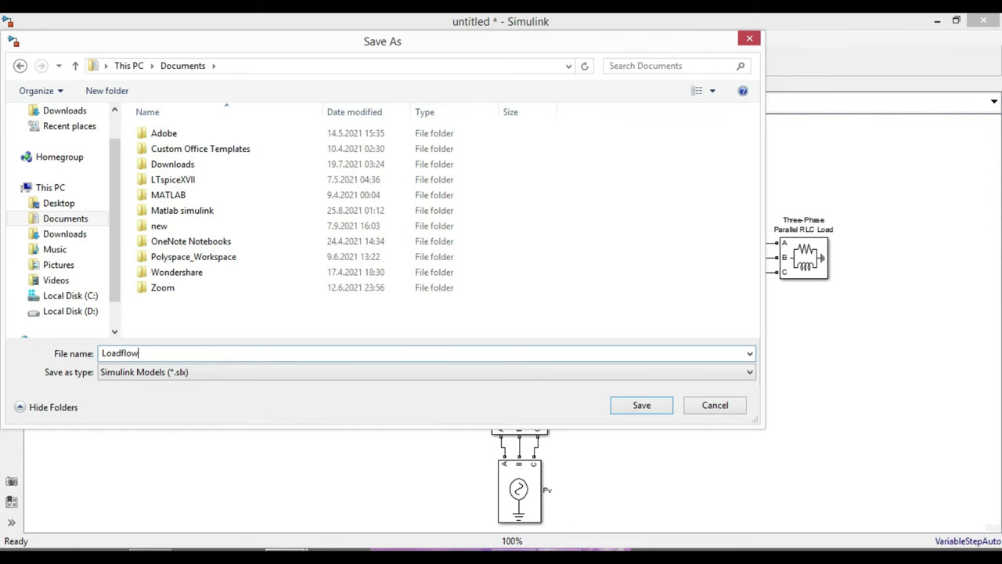
{"action": "left_click", "coordinate": [633, 408]}
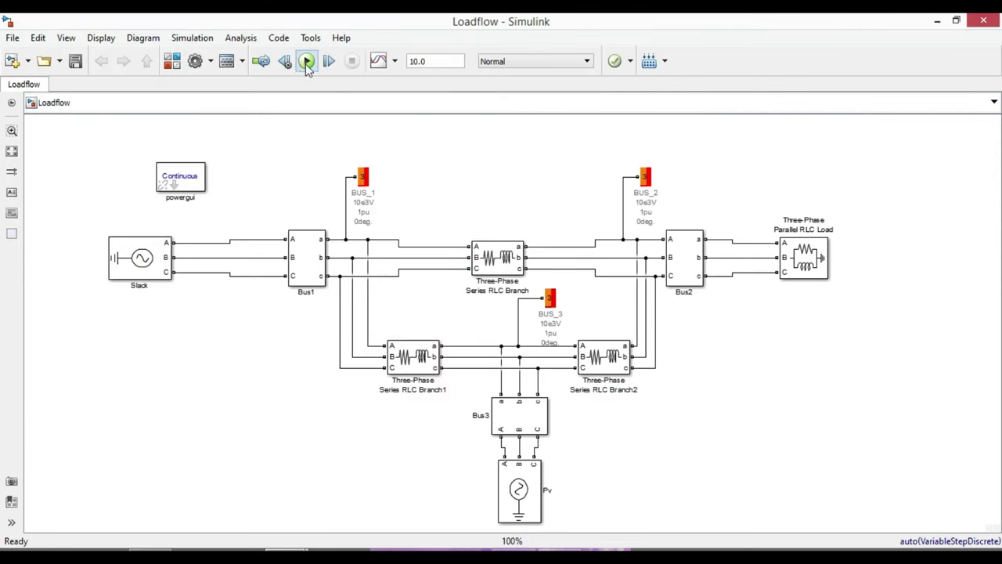
Run the model and open the powergui Load Flow Tool showing the three buses
{"action": "left_click", "coordinate": [306, 61]}
{"action": "double_click", "coordinate": [182, 178]}
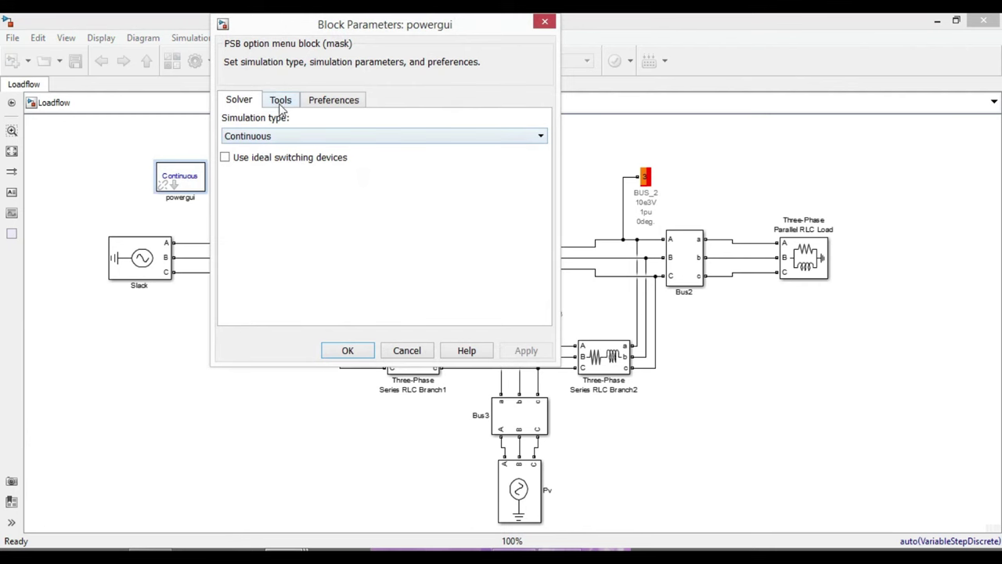
{"action": "left_click", "coordinate": [282, 104]}
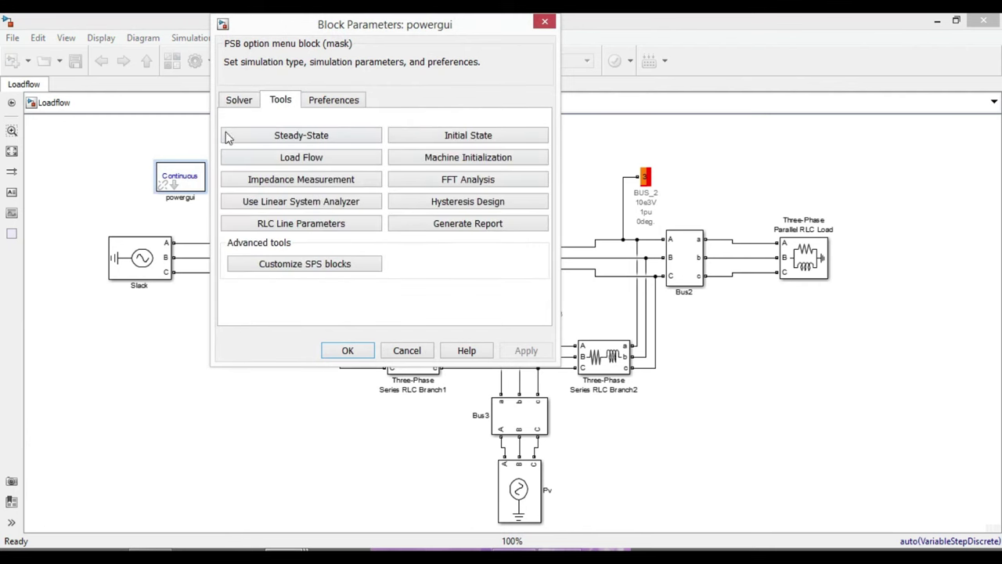
{"action": "left_click", "coordinate": [293, 160]}
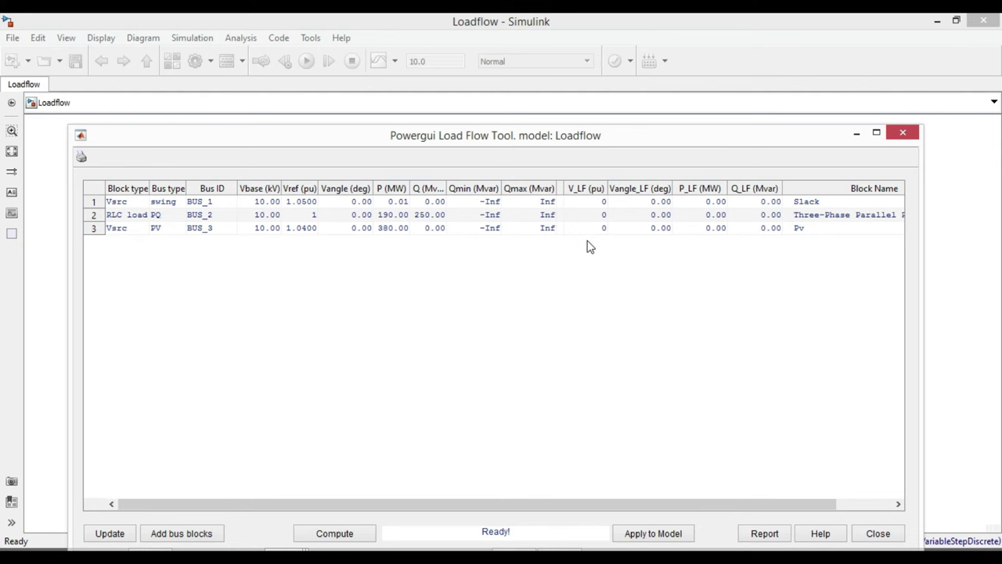
Compute the load flow (BUS_2 0.9897 pu, BUS_3 24.51 Mvar) and bring up the analysis PDF
{"action": "left_click", "coordinate": [335, 538]}
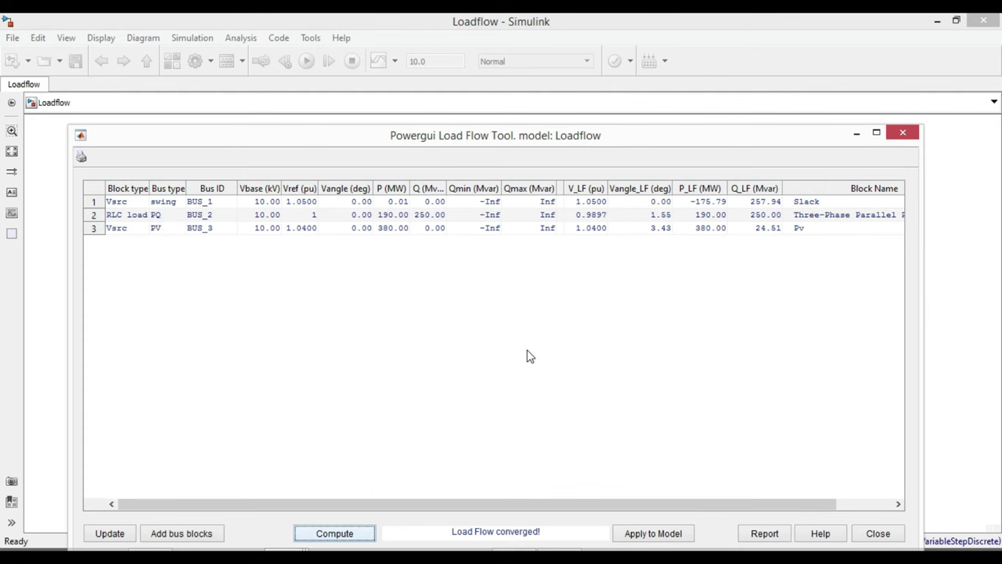
{"action": "key", "text": "alt+Tab"}
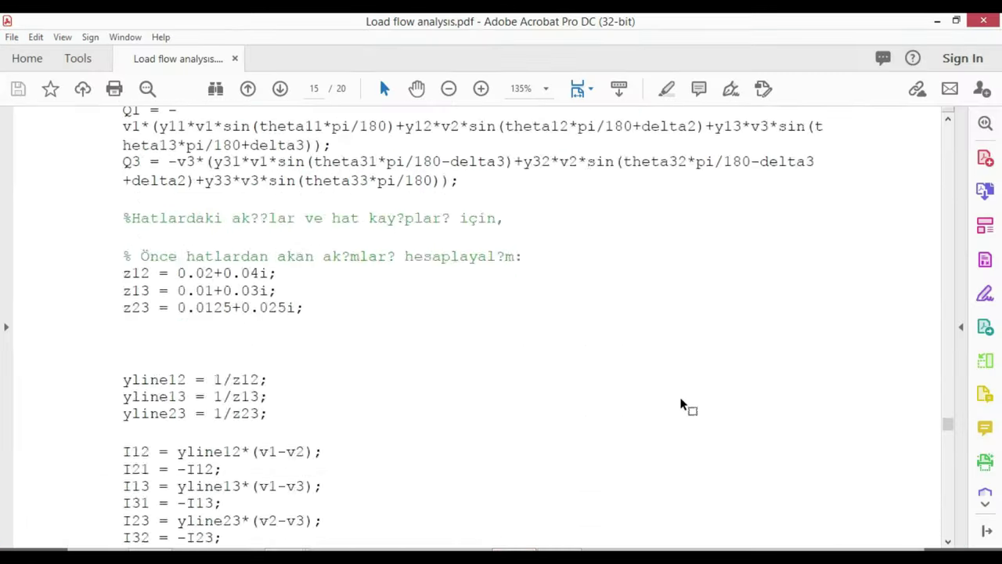
Position the Load Flow Tool results under Table 5 on page 16 to compare P1, Q1 and Q3
{"action": "scroll", "coordinate": [681, 406], "scroll_direction": "down", "scroll_amount": 10}
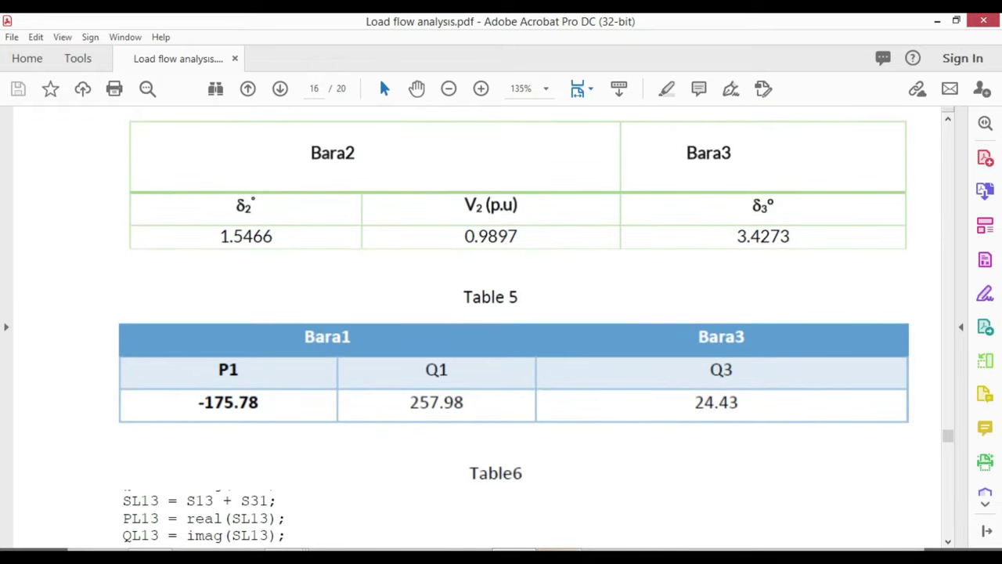
{"action": "left_click", "coordinate": [457, 482]}
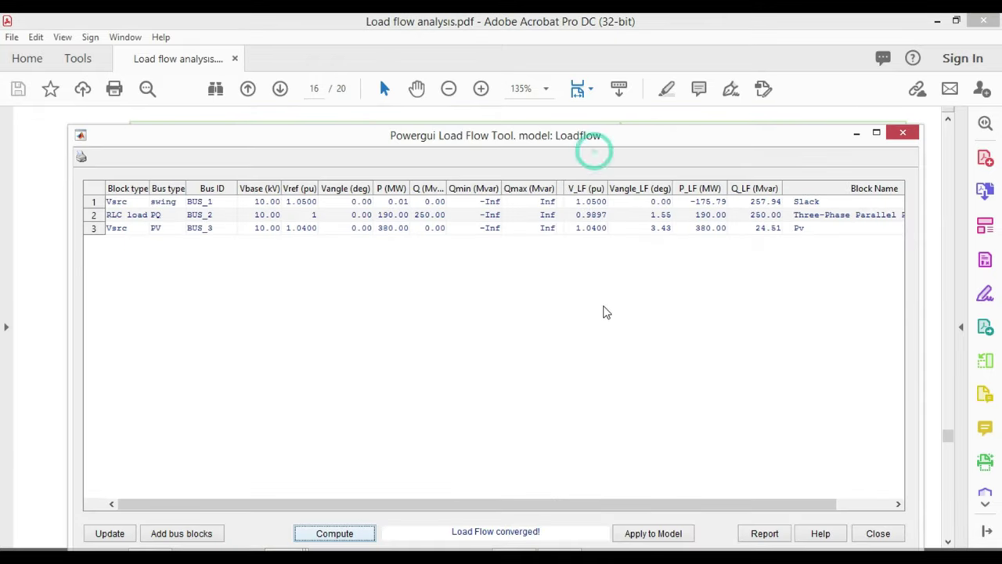
{"action": "left_click_drag", "start_coordinate": [612, 135], "coordinate": [621, 443]}
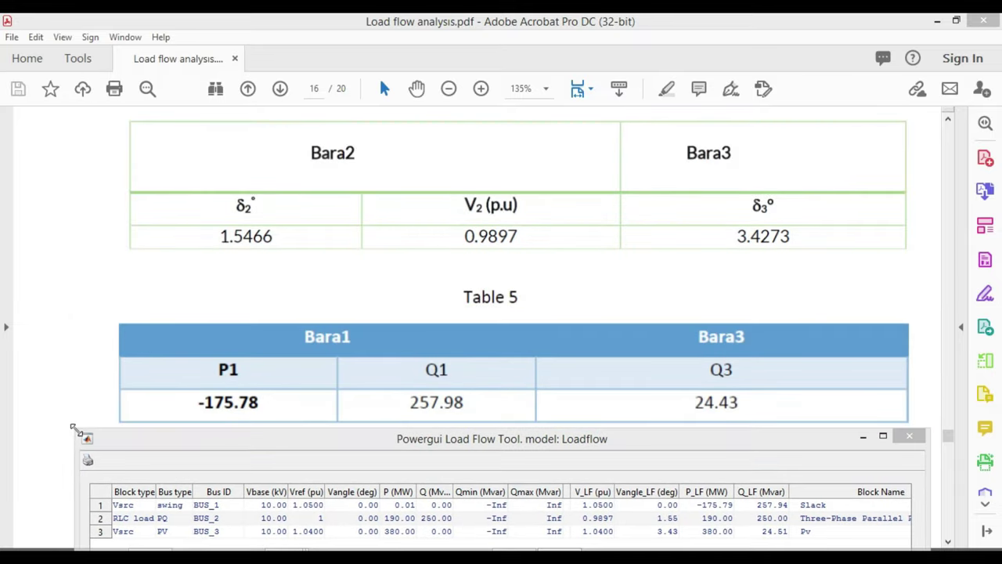
{"action": "left_click_drag", "start_coordinate": [73, 429], "coordinate": [3, 430]}
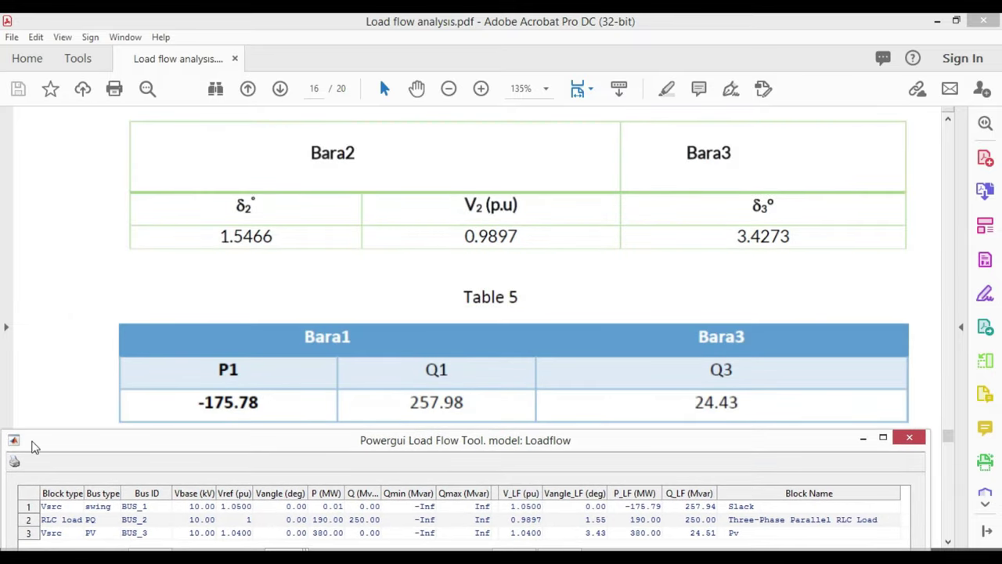
{"action": "left_click_drag", "start_coordinate": [314, 447], "coordinate": [328, 447]}
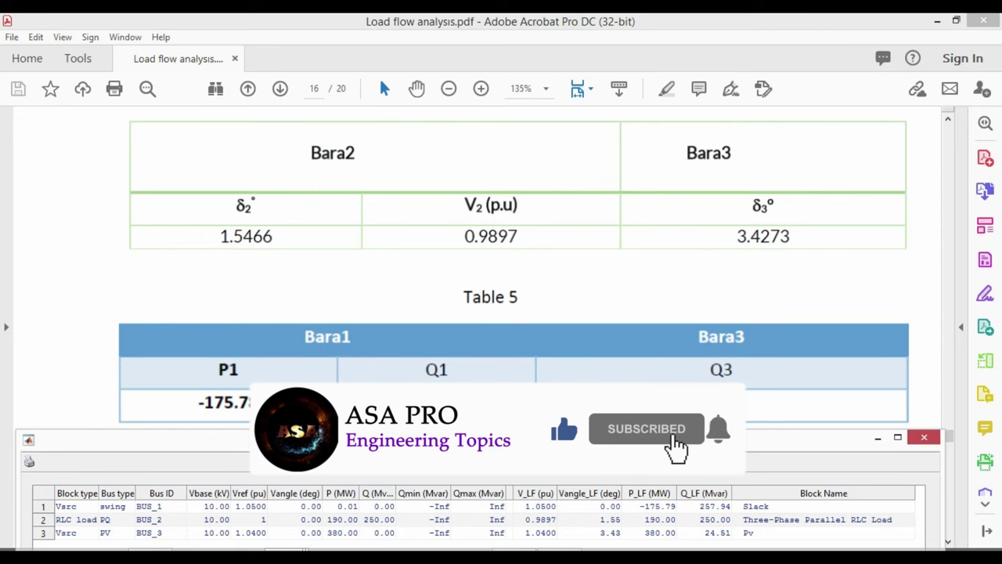
{"action": "mouse_move", "coordinate": [297, 538]}
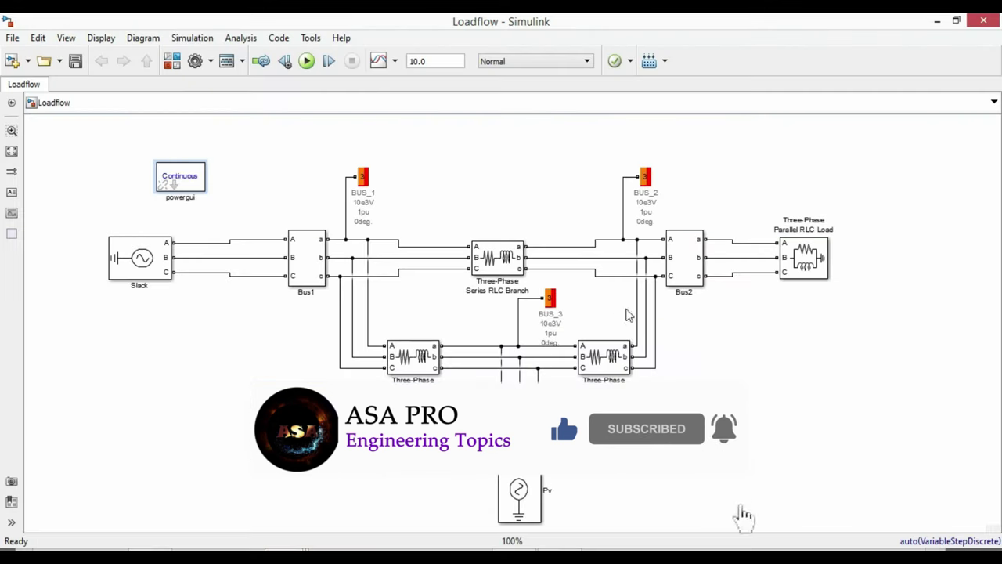